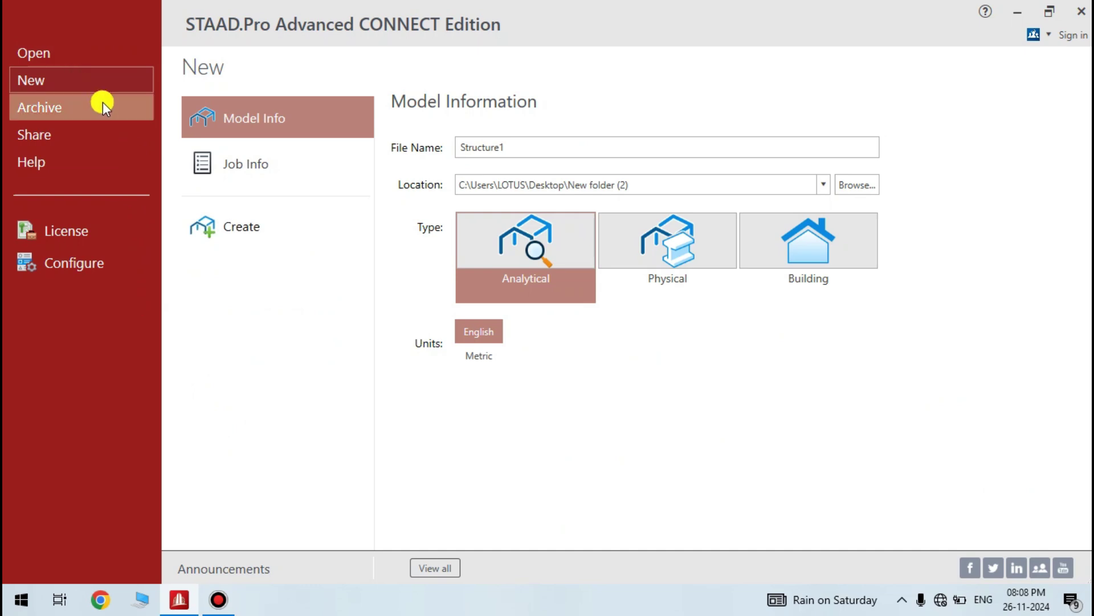
Create a new analytical model named Structure1 with English units.
click(563, 150)
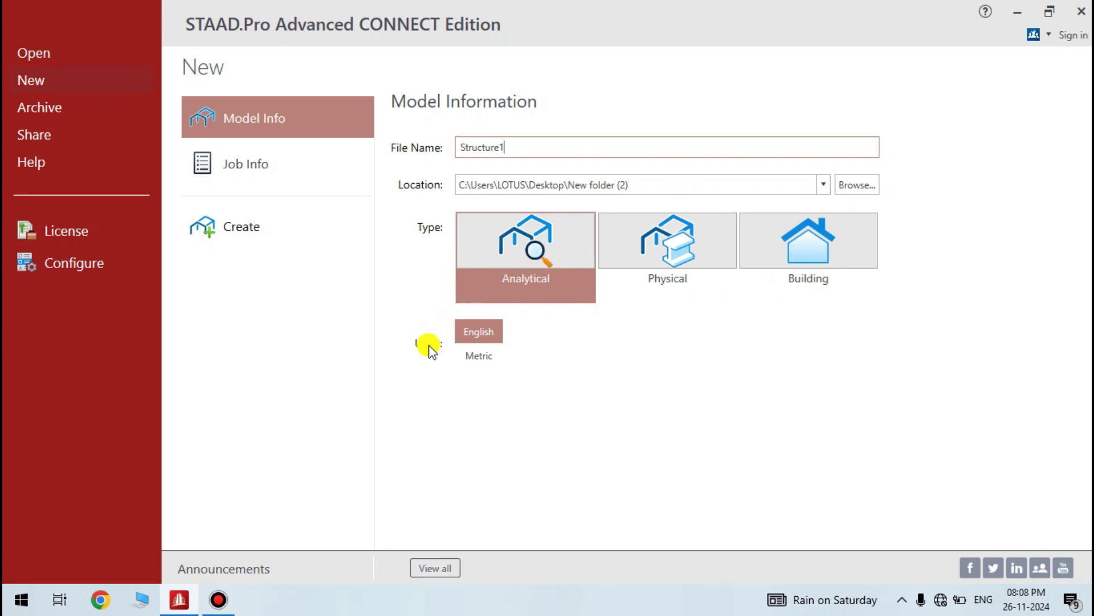
click(491, 331)
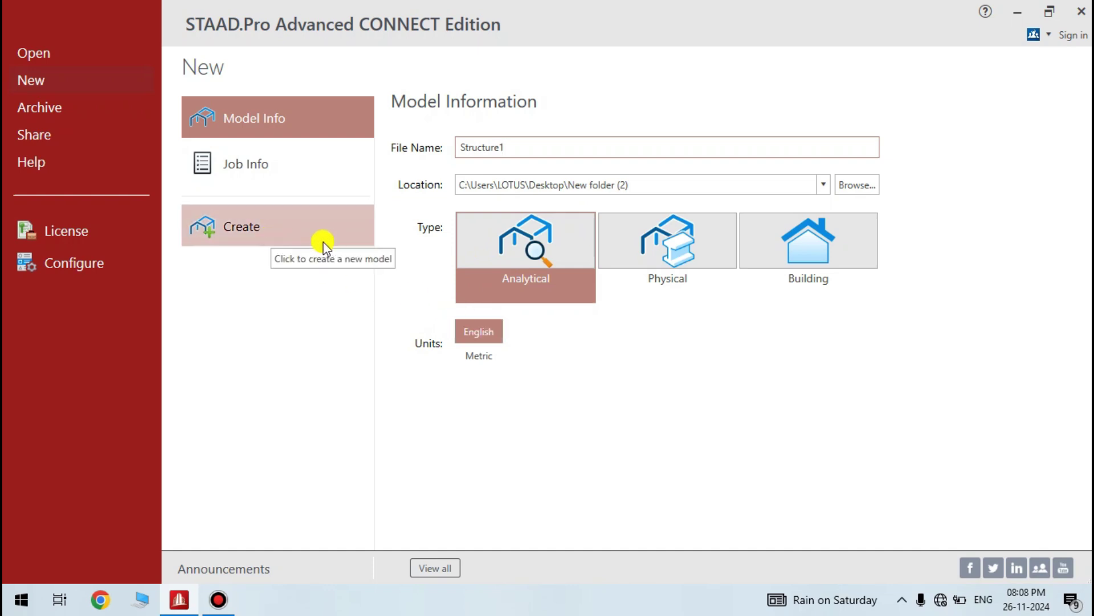
click(312, 226)
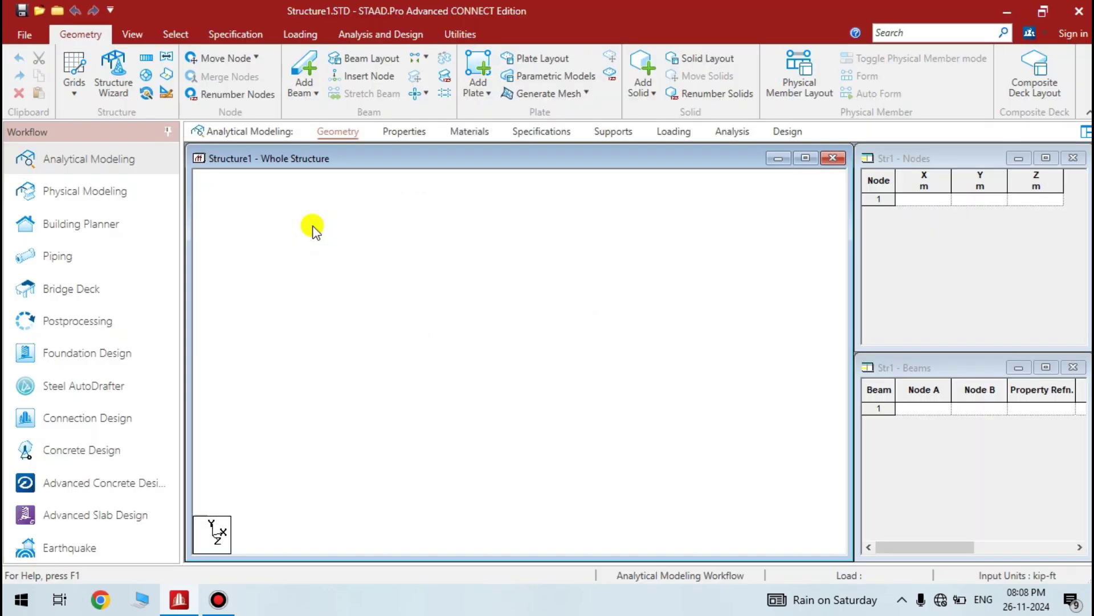
Create an irregular beam grid named "beam" in the X-Z plane with relative X gridline distances 0 and 8.
click(78, 83)
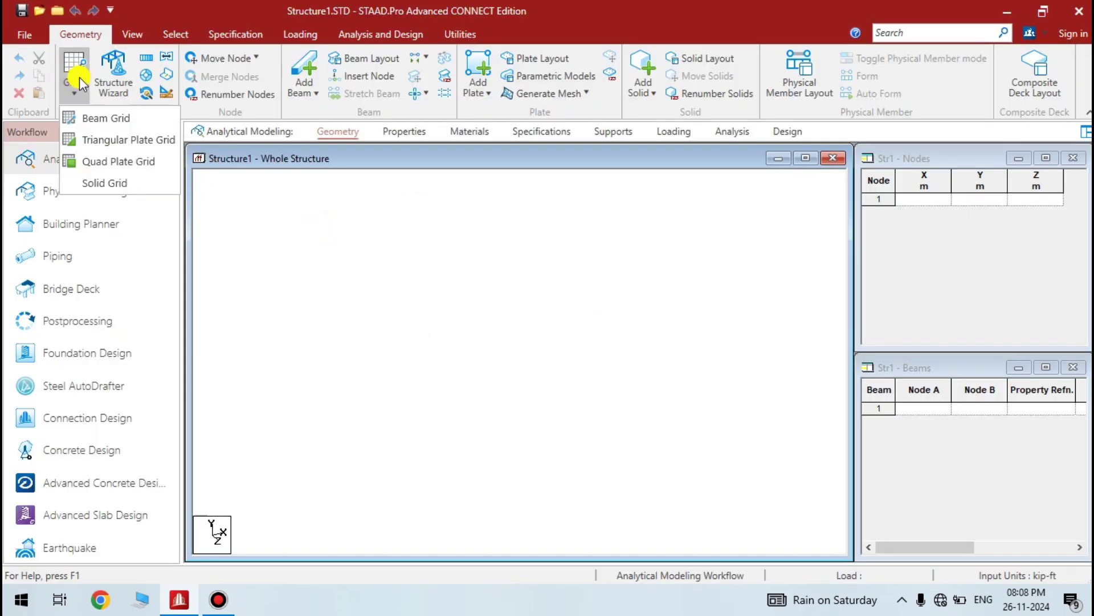
click(134, 118)
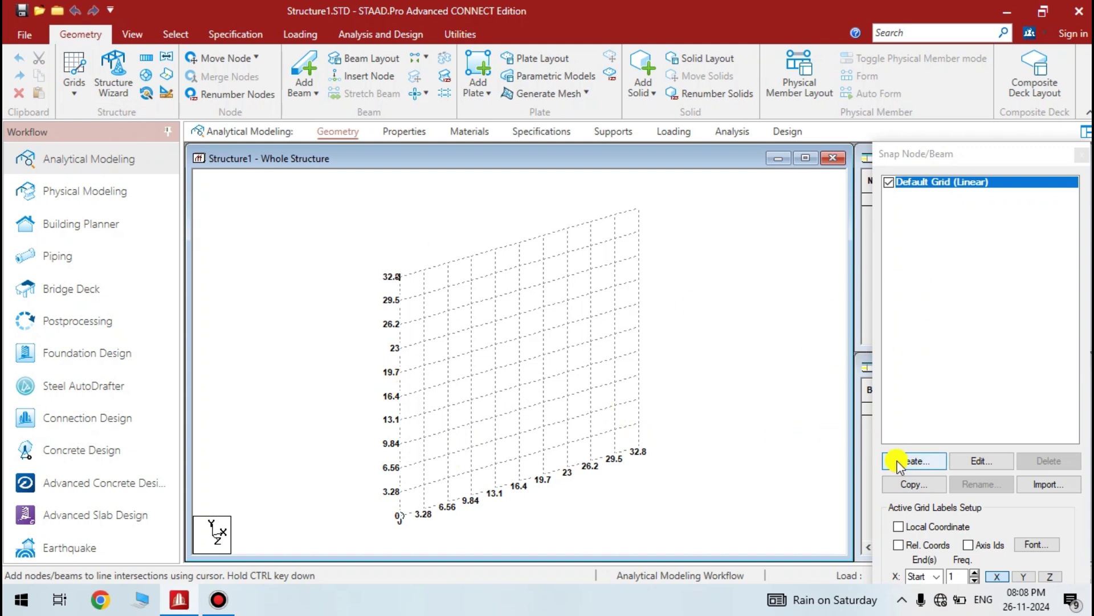
click(930, 463)
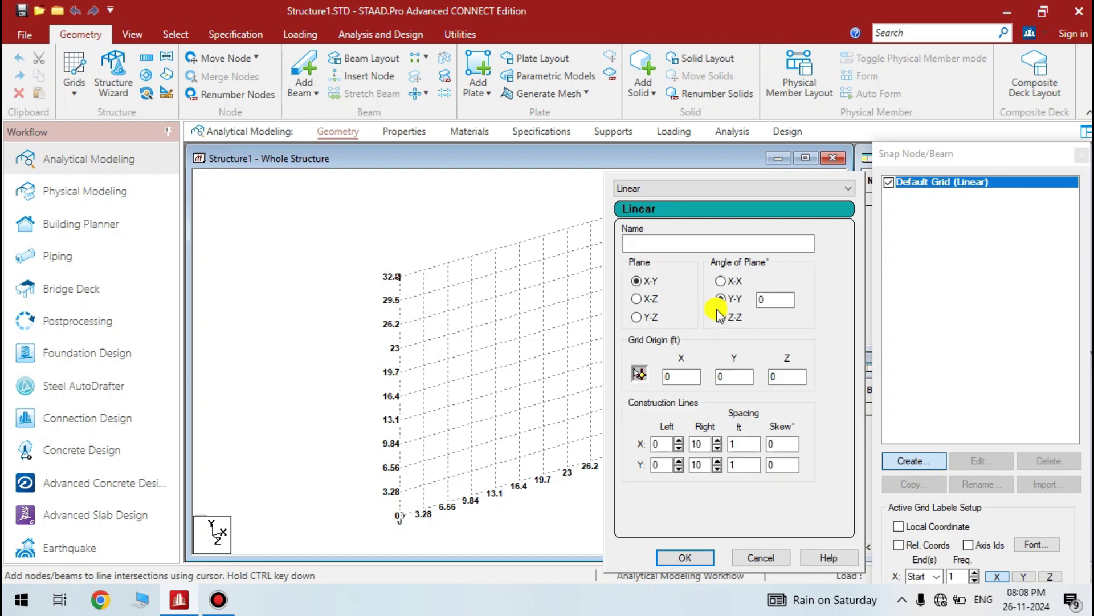
click(732, 188)
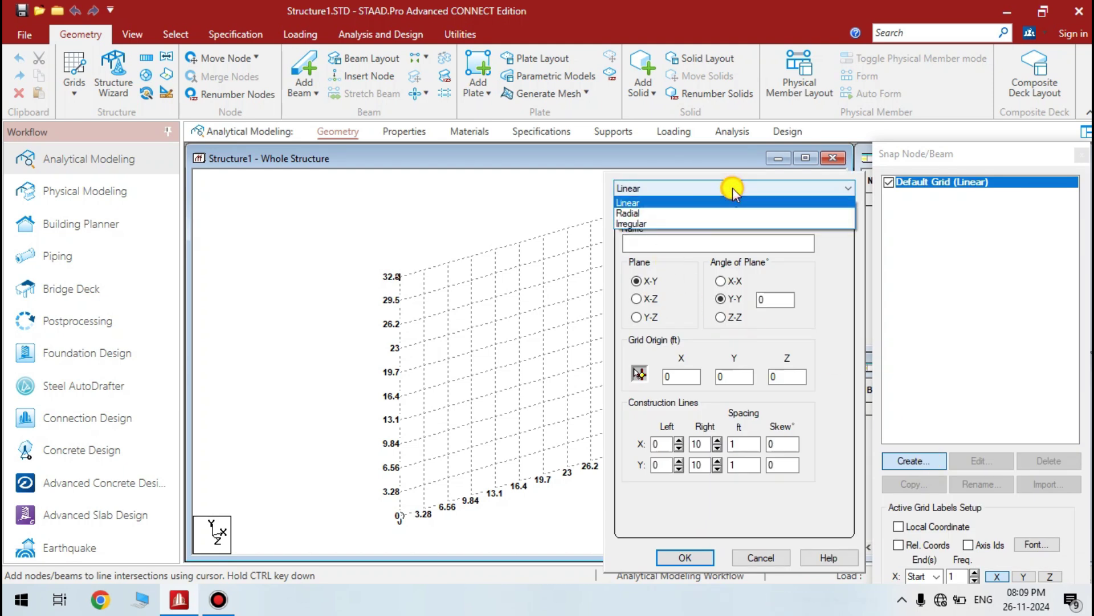
click(702, 223)
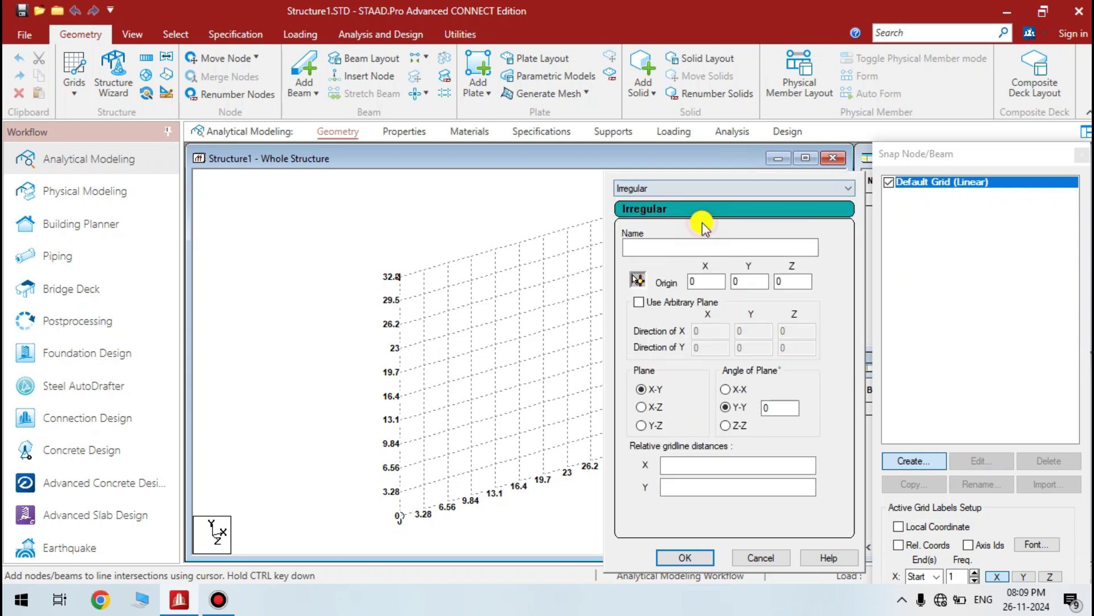
click(678, 246)
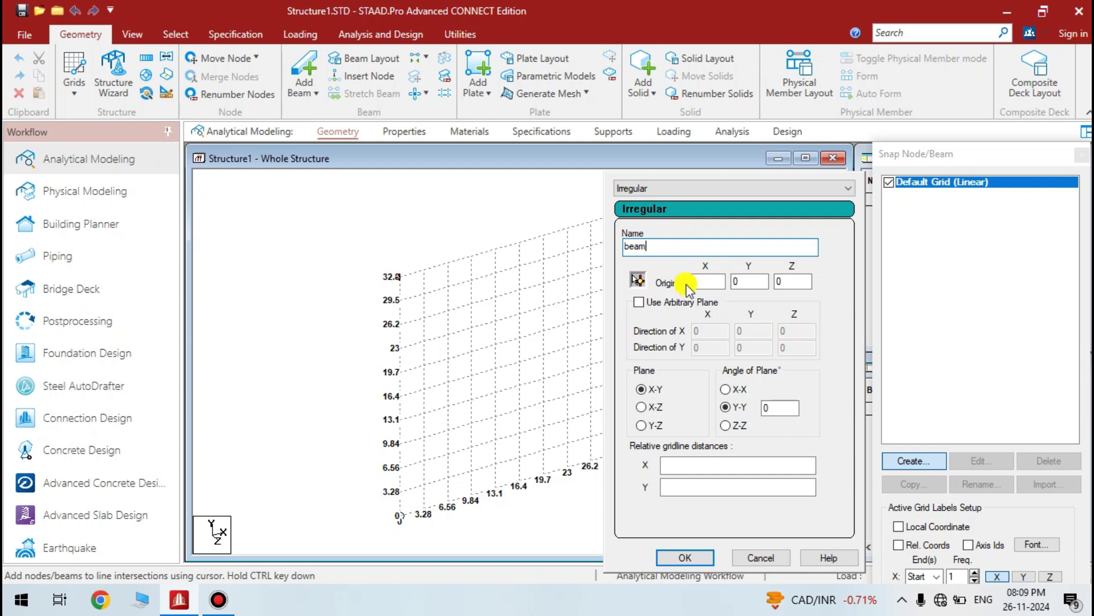
click(642, 407)
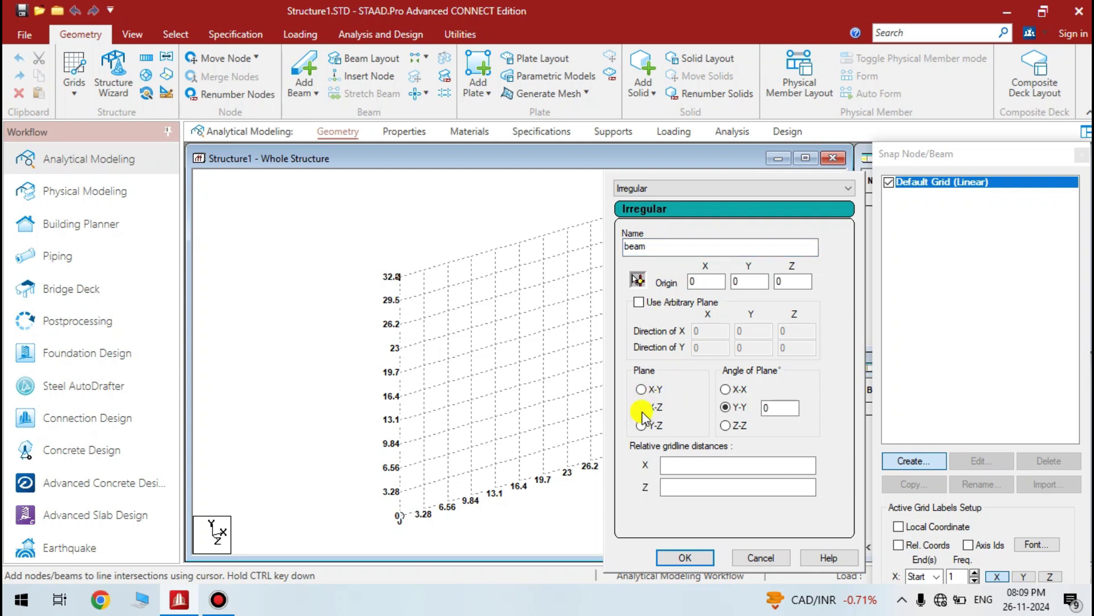
click(693, 465)
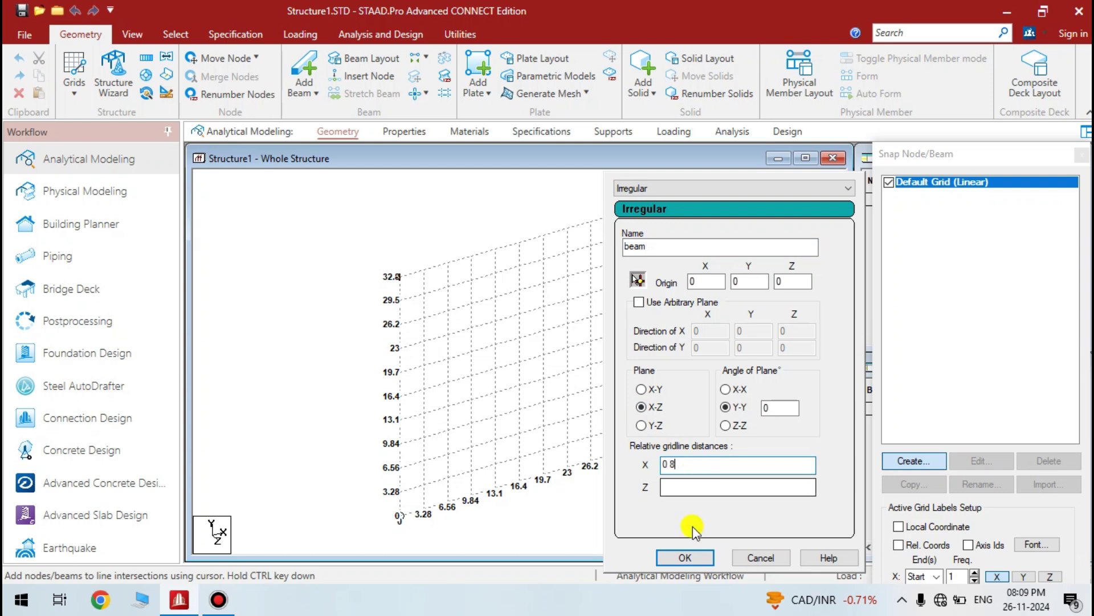
click(687, 555)
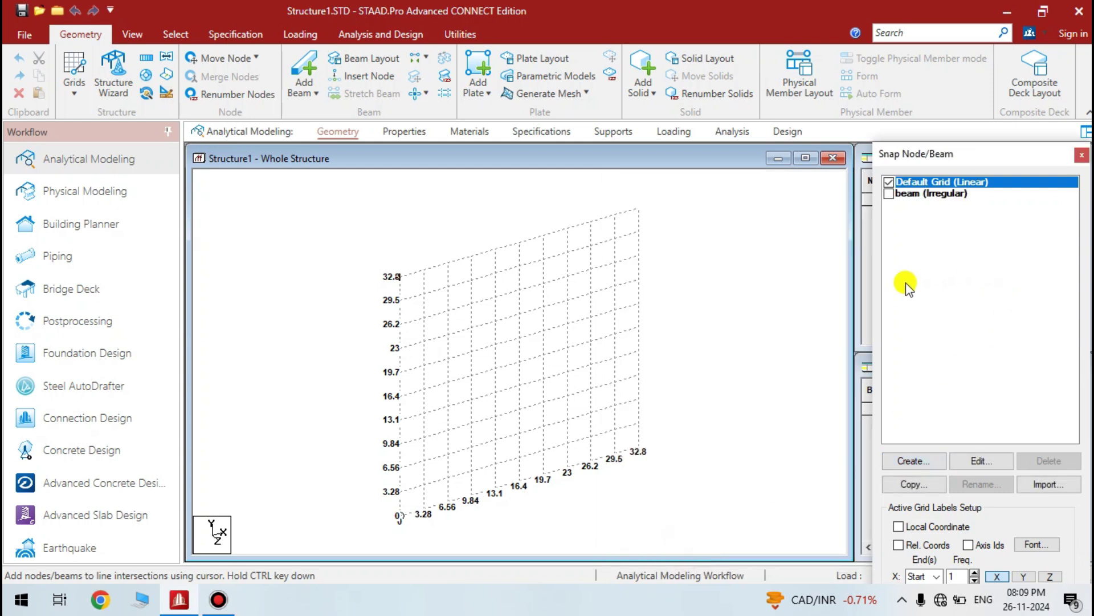
Activate the "beam" grid, draw a beam from gridpoint 0 to gridpoint 8, and close the grid tool.
click(890, 195)
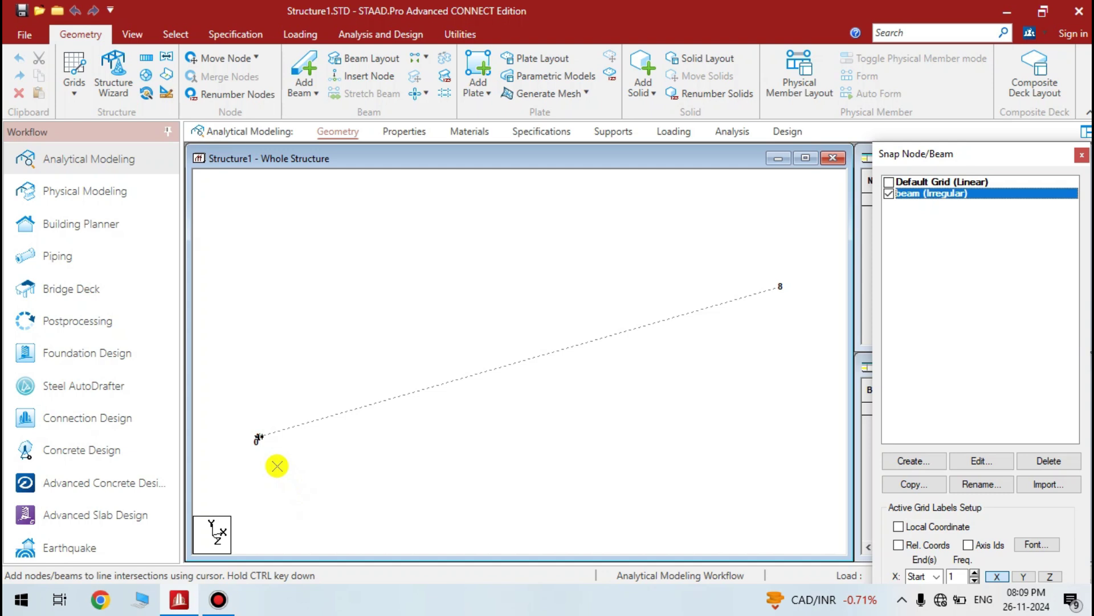
click(259, 439)
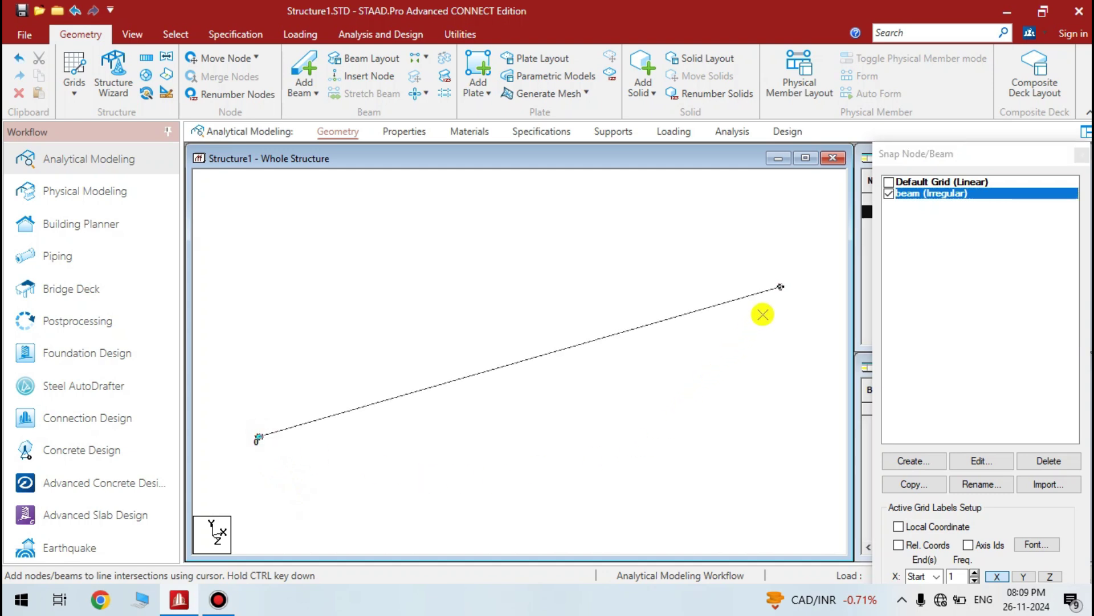
click(781, 286)
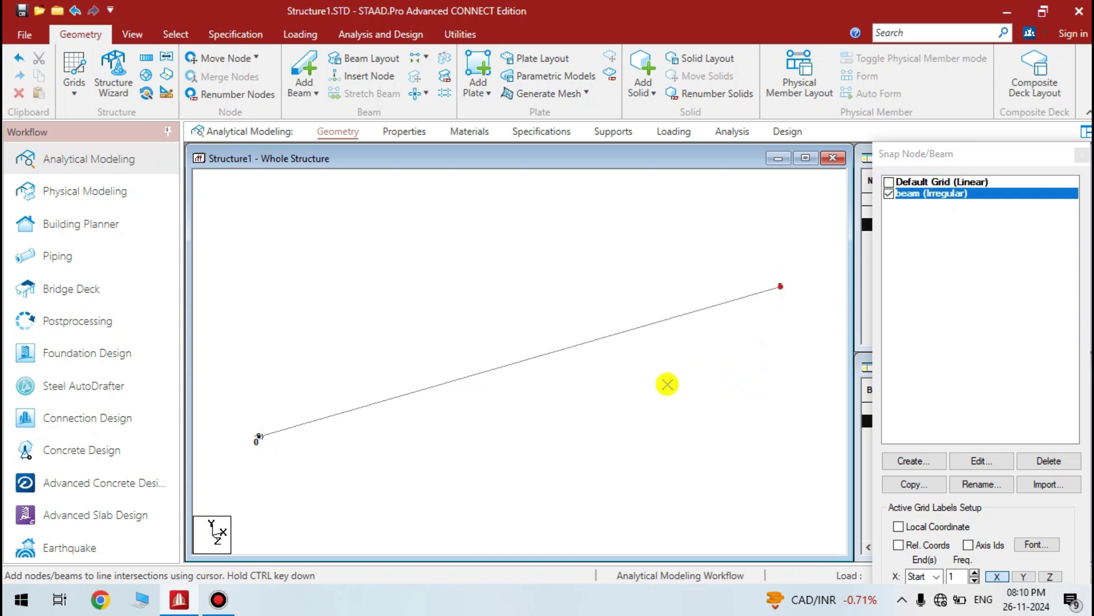
click(80, 91)
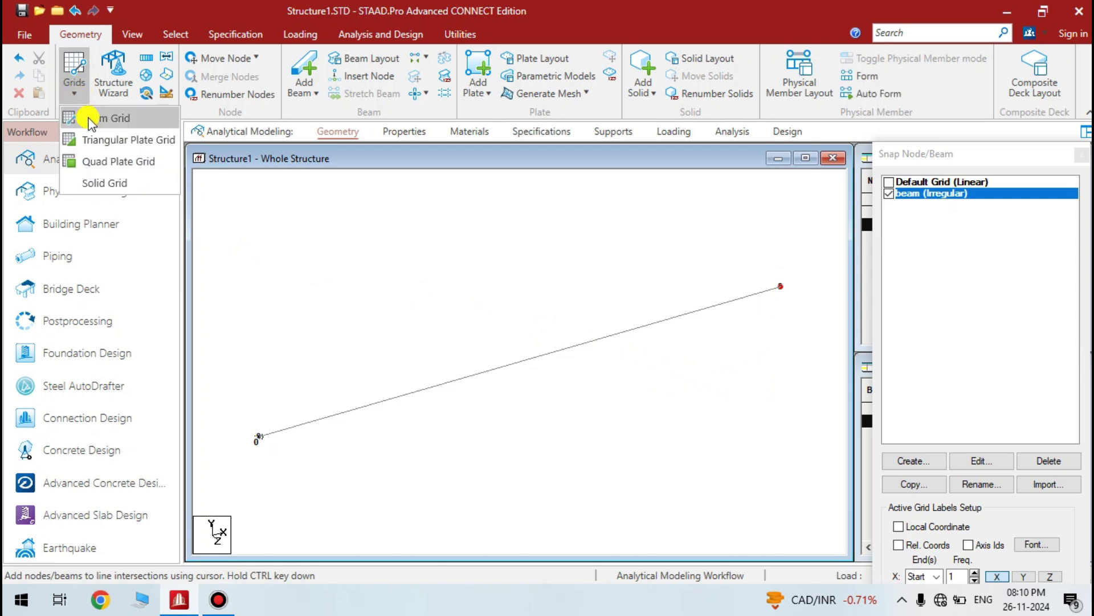
click(116, 118)
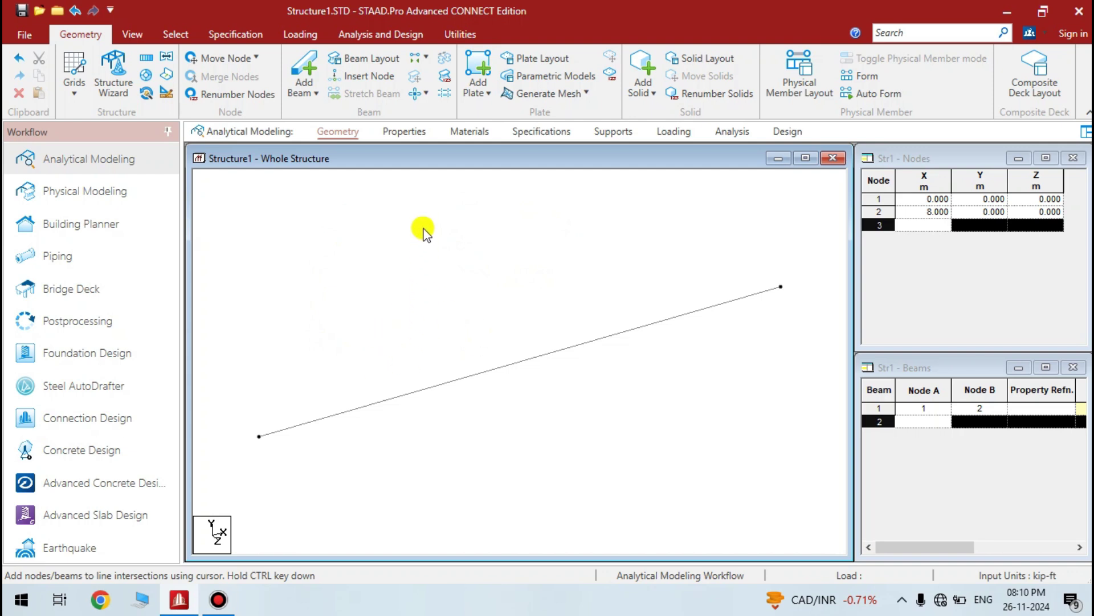
Define a rectangular concrete section property with YD 0.5 ft and ZD 0.3 ft.
click(403, 132)
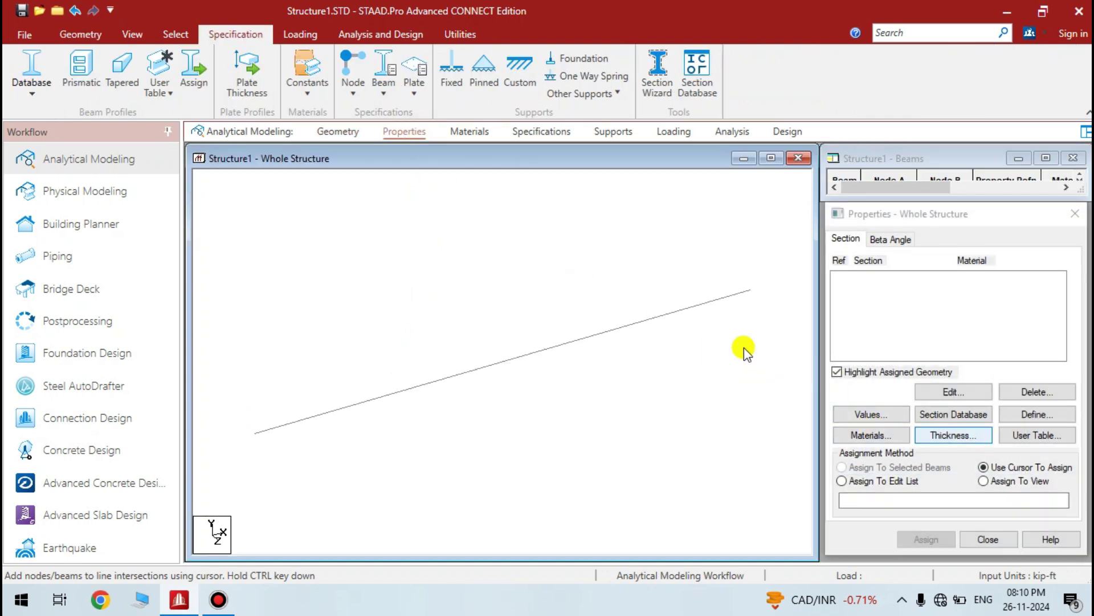
click(404, 132)
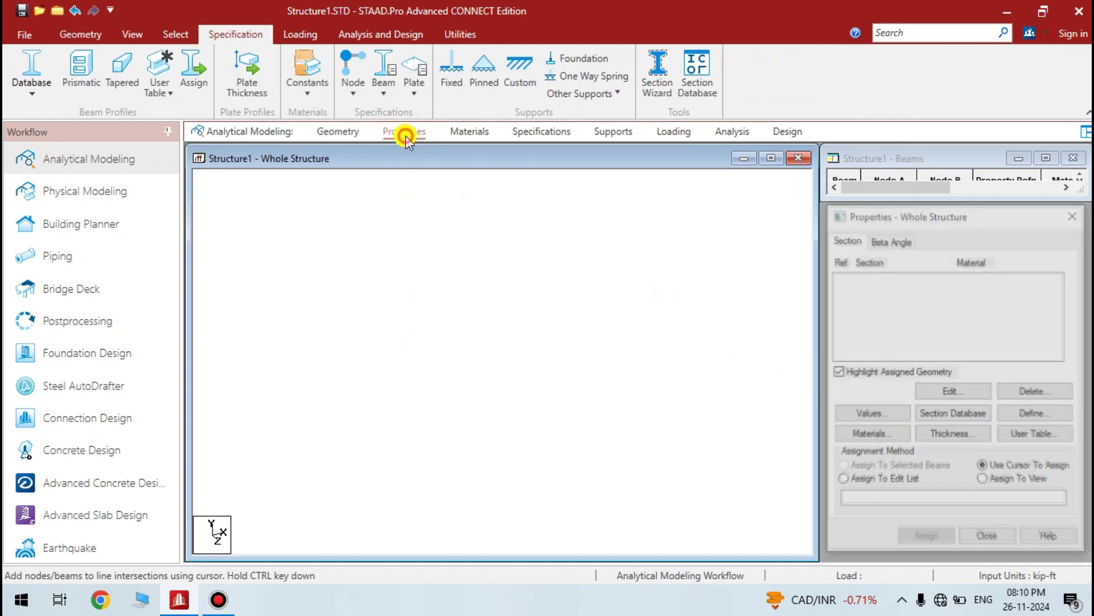
click(1028, 416)
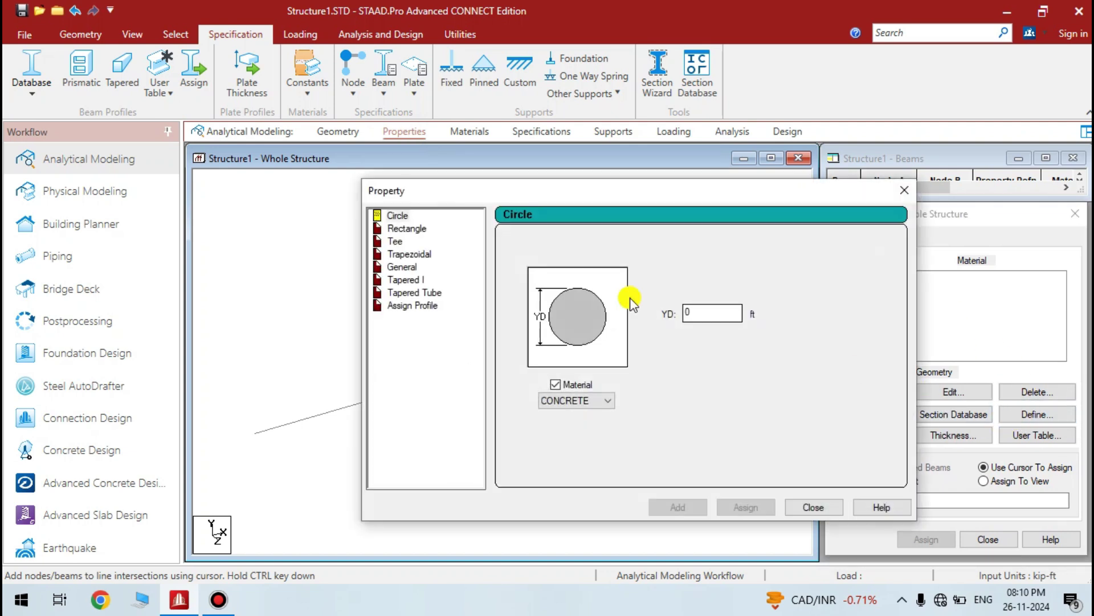
click(411, 229)
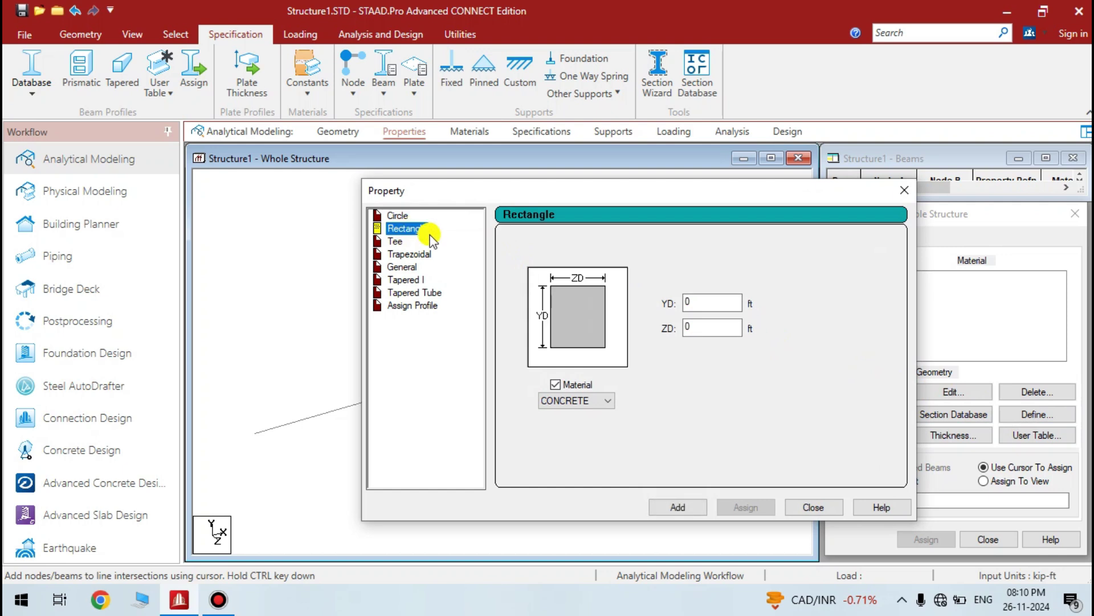
click(702, 302)
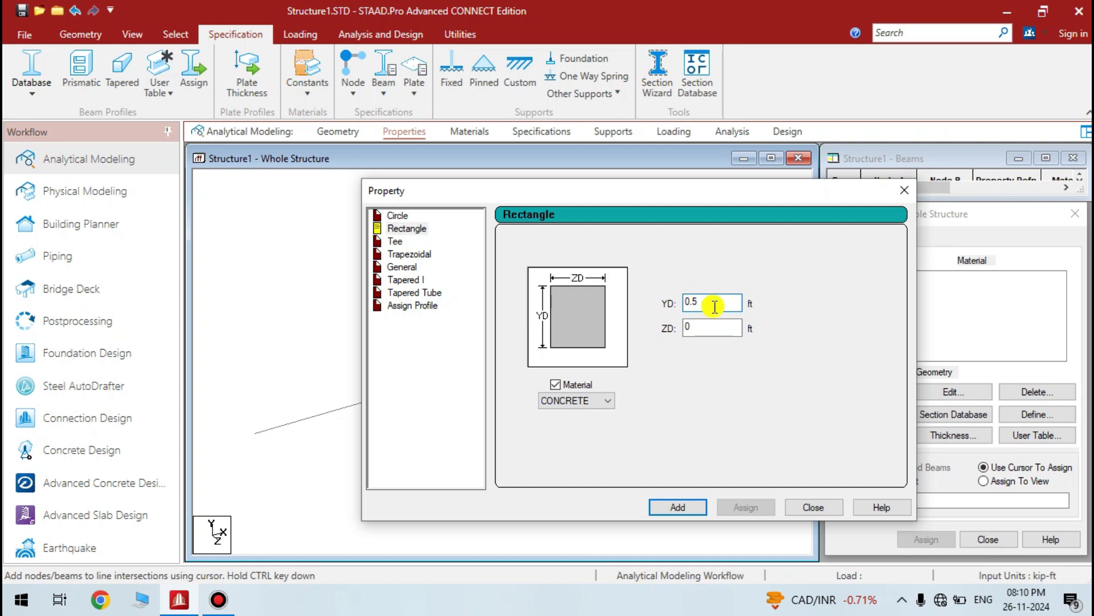
click(712, 326)
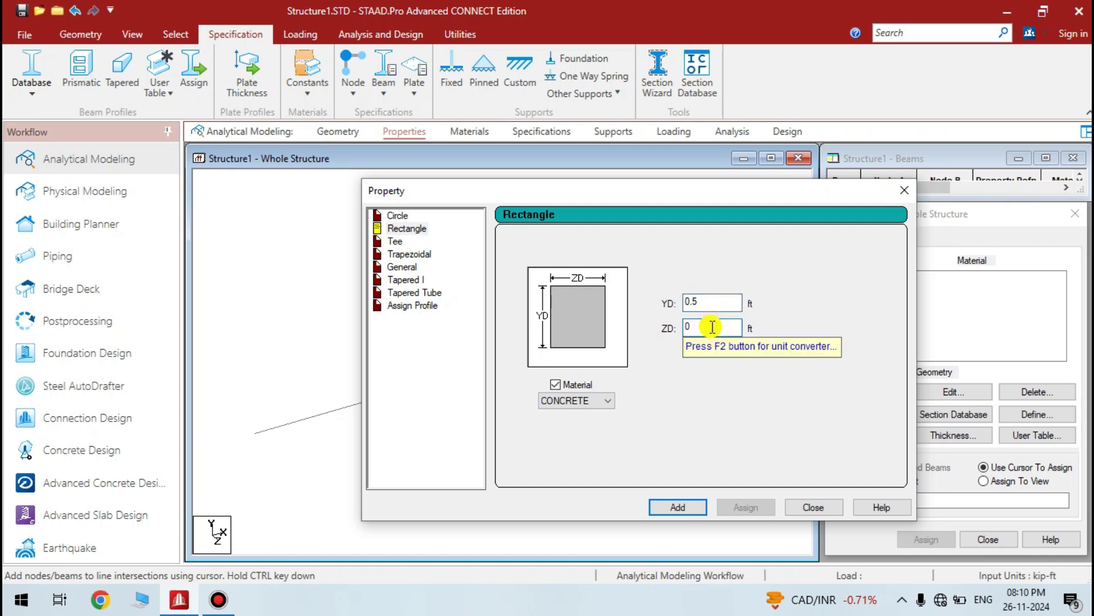
text(.3)
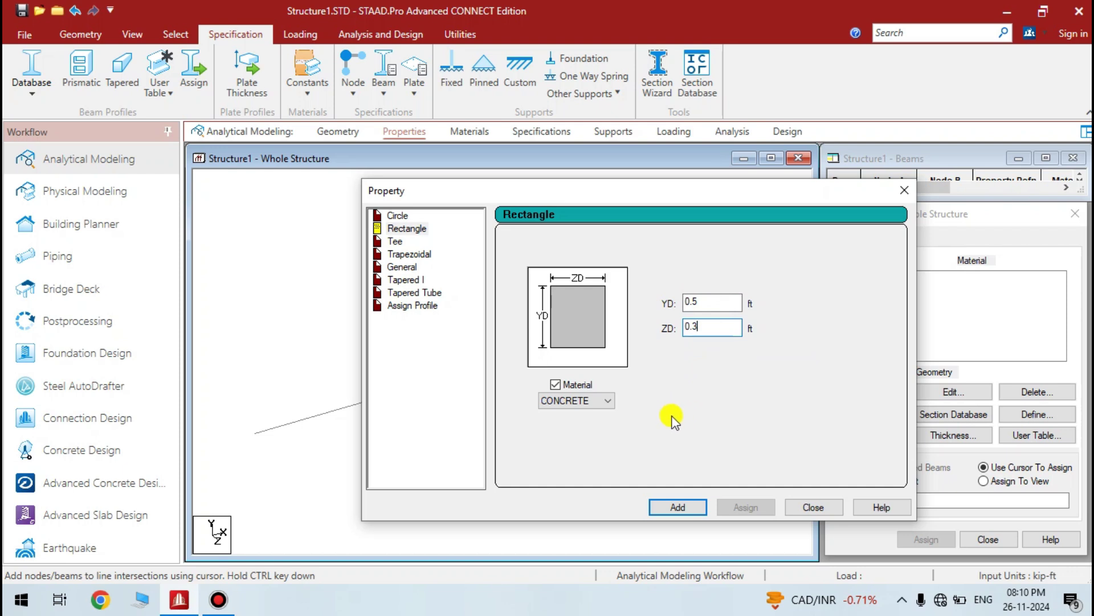
click(665, 511)
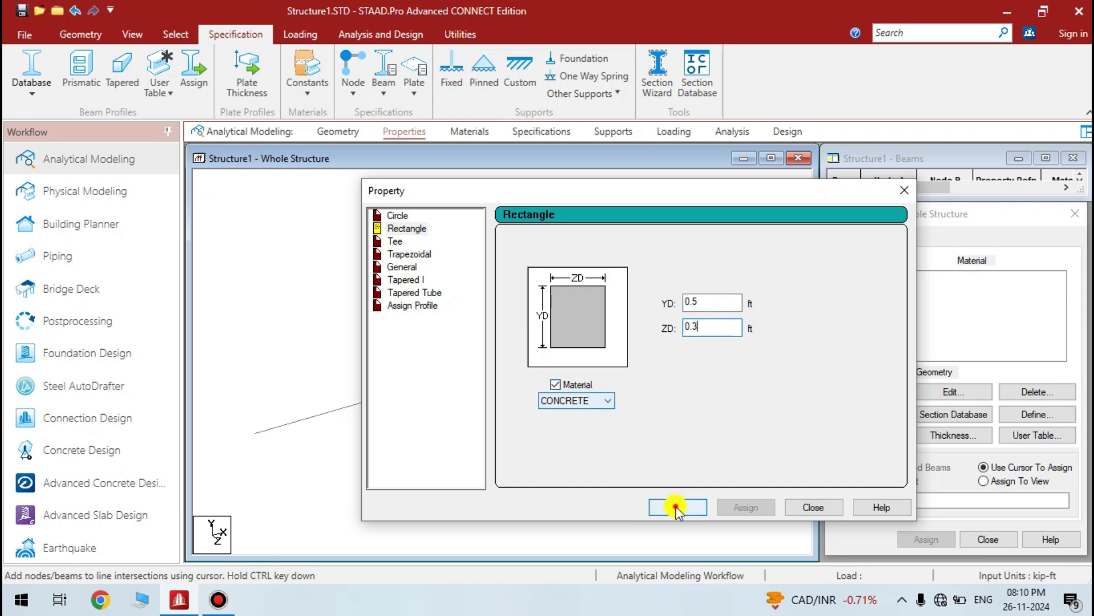
click(828, 508)
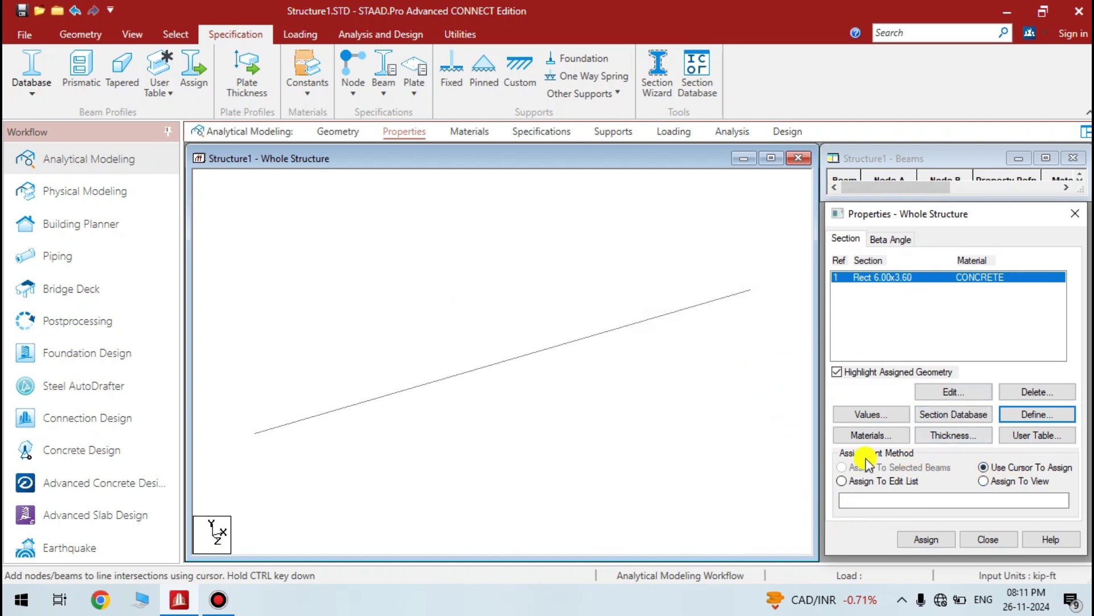
Assign the rectangular concrete section to the beam using the cursor, and end the assignment.
click(914, 541)
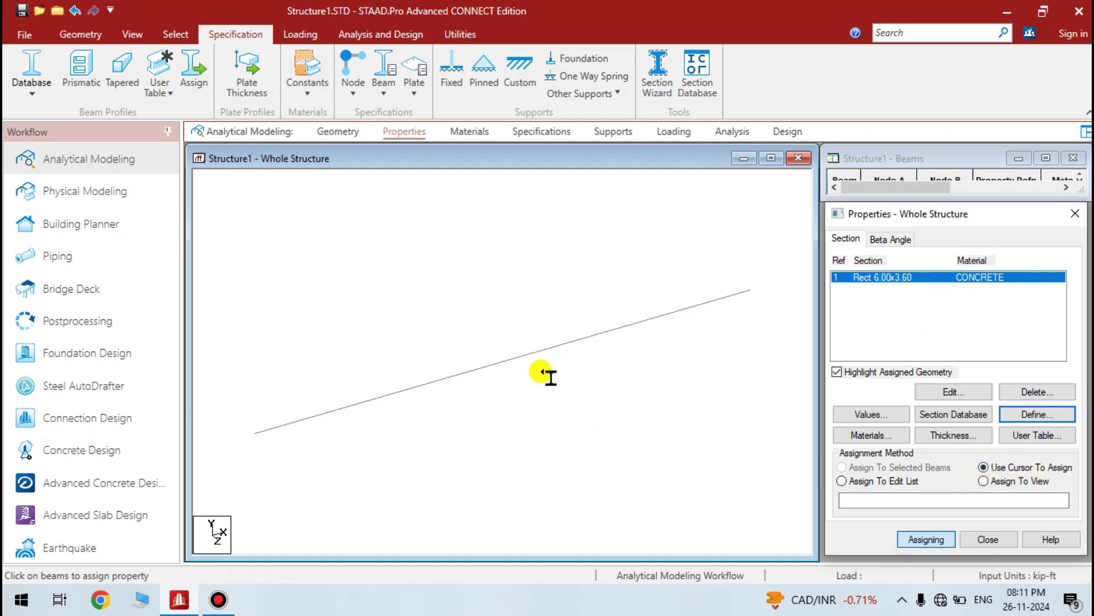
click(539, 351)
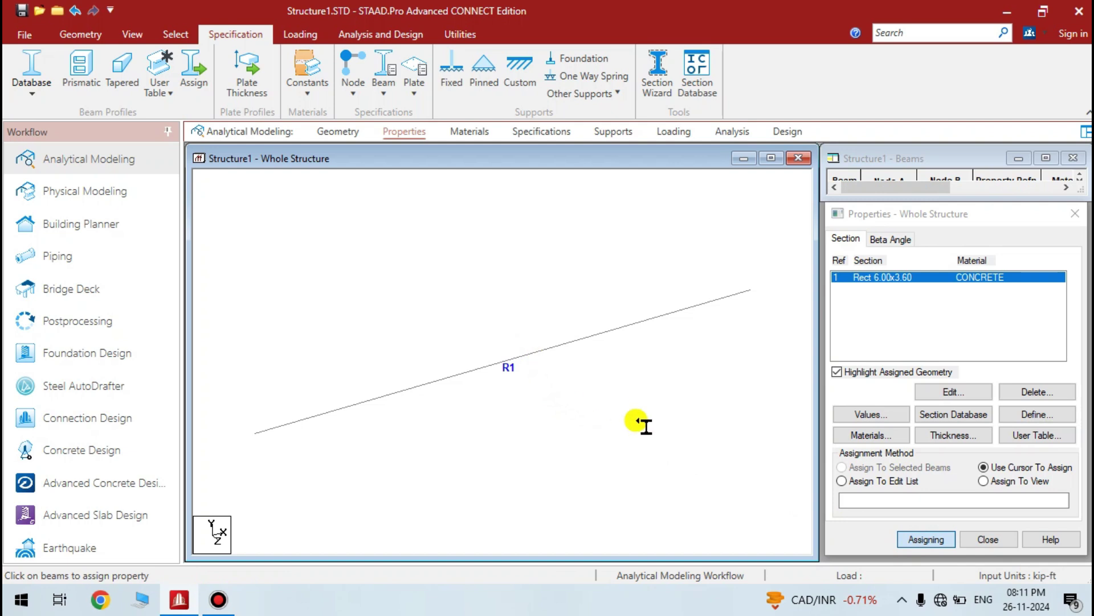
click(914, 539)
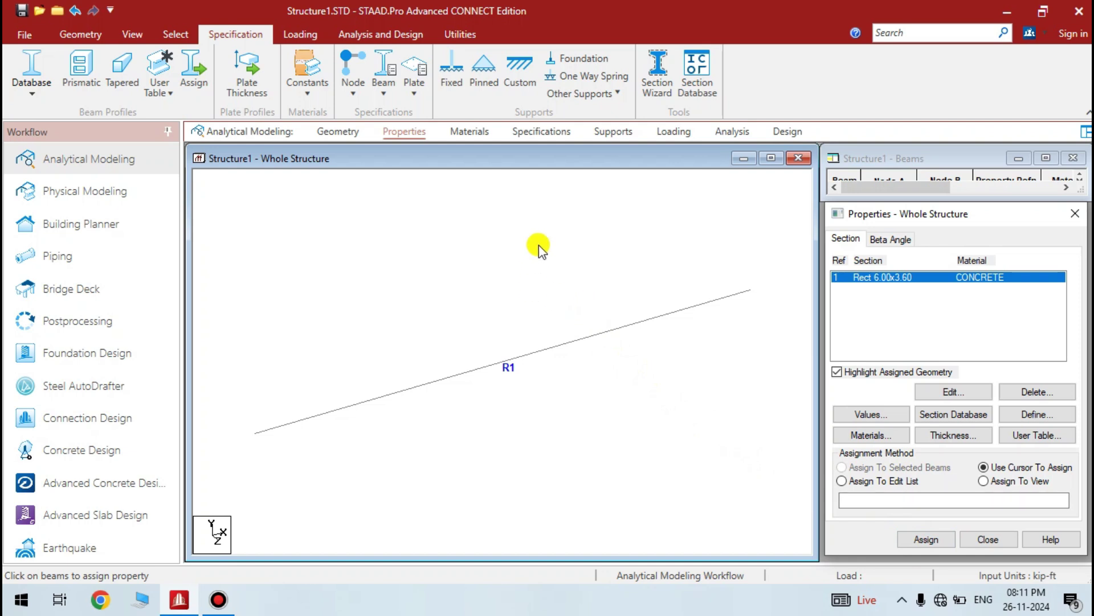
Create a pinned support definition for the structure.
click(615, 137)
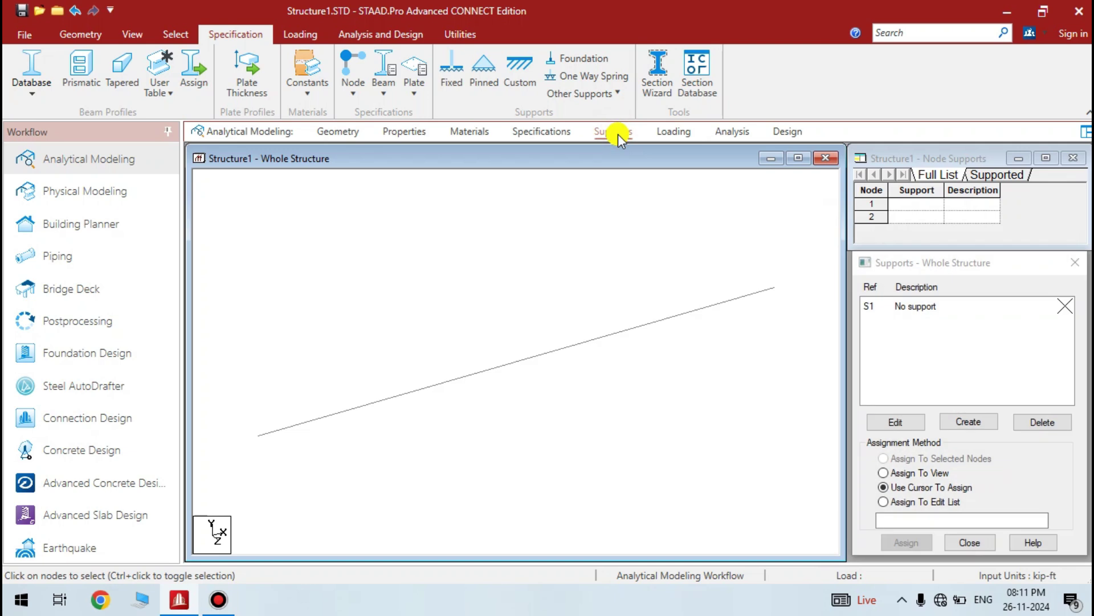
click(969, 422)
drag(902, 200, 492, 121)
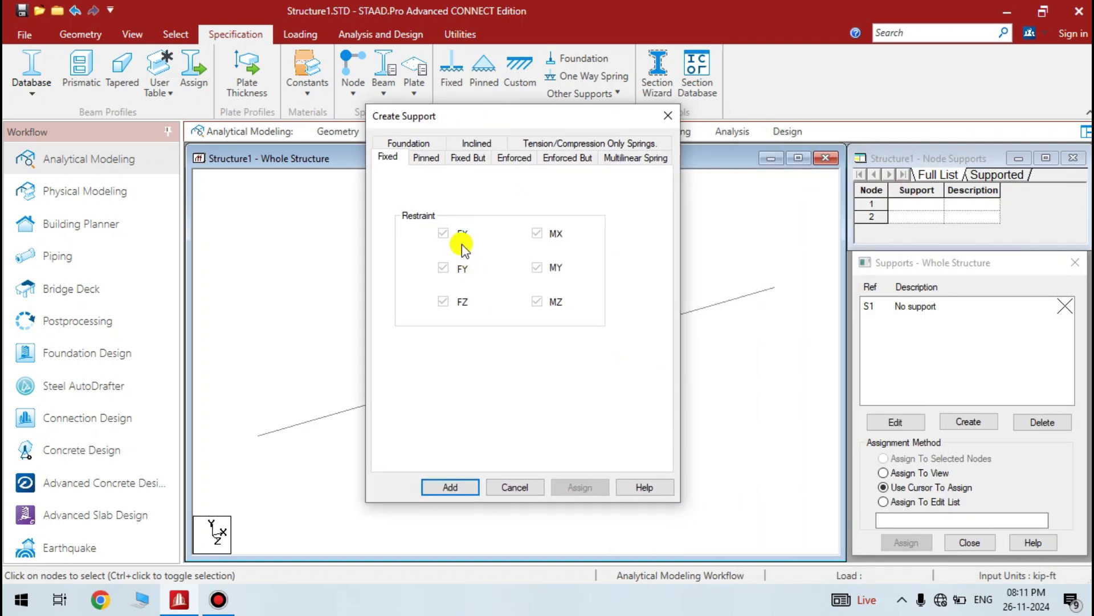
click(425, 163)
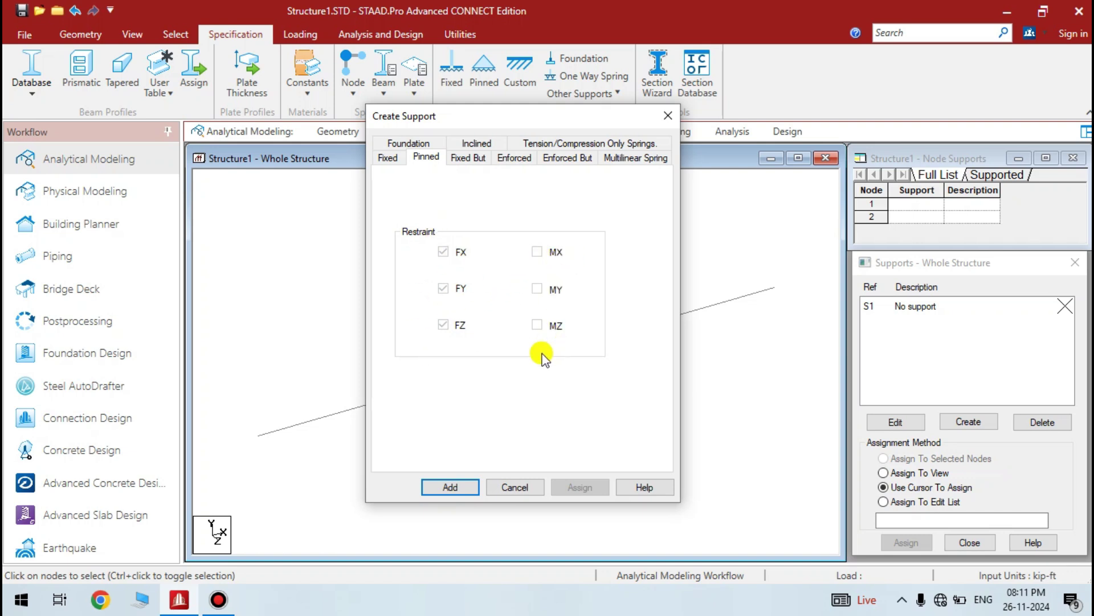
click(450, 486)
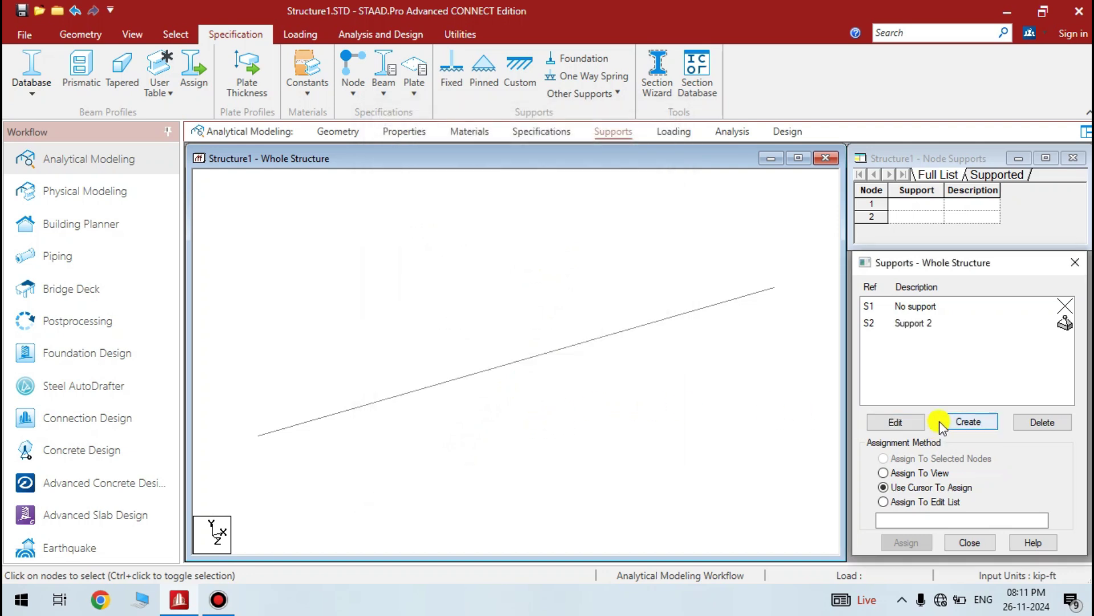
Create a fixed support definition with all six restraints.
click(965, 423)
drag(859, 194, 409, 150)
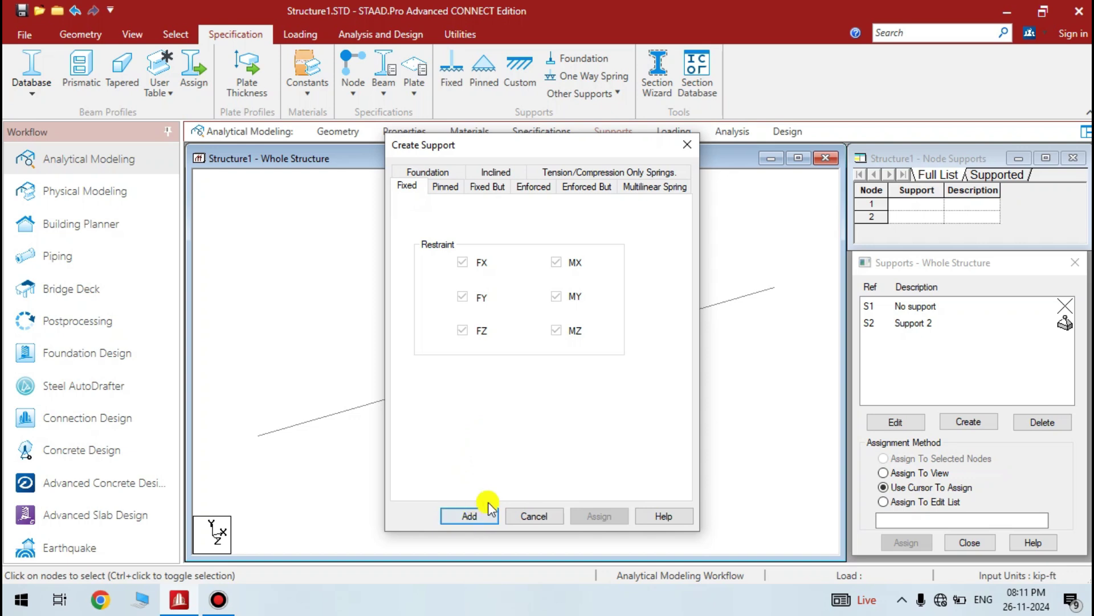
click(478, 516)
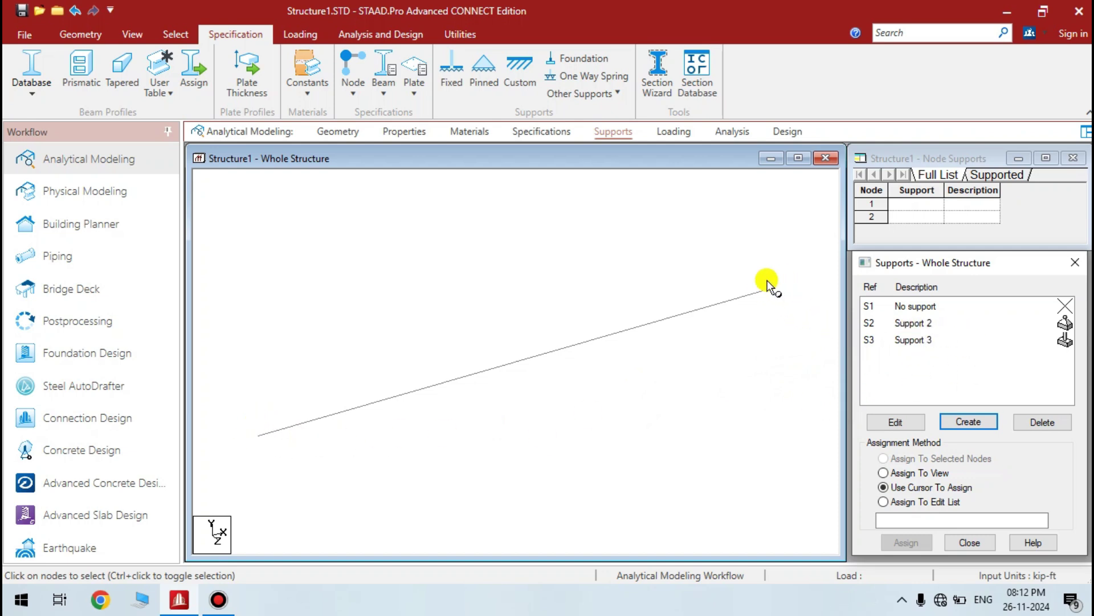
Assign the pinned support, Support 2, to node 2 at the beam's upper end using the cursor, and end the assignment.
click(915, 325)
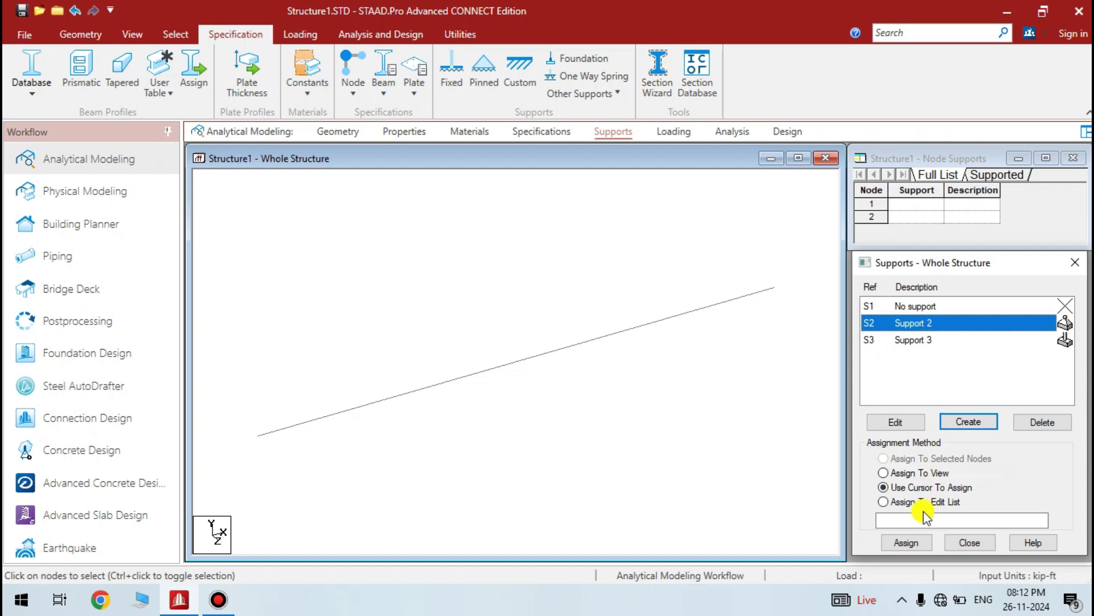
click(906, 543)
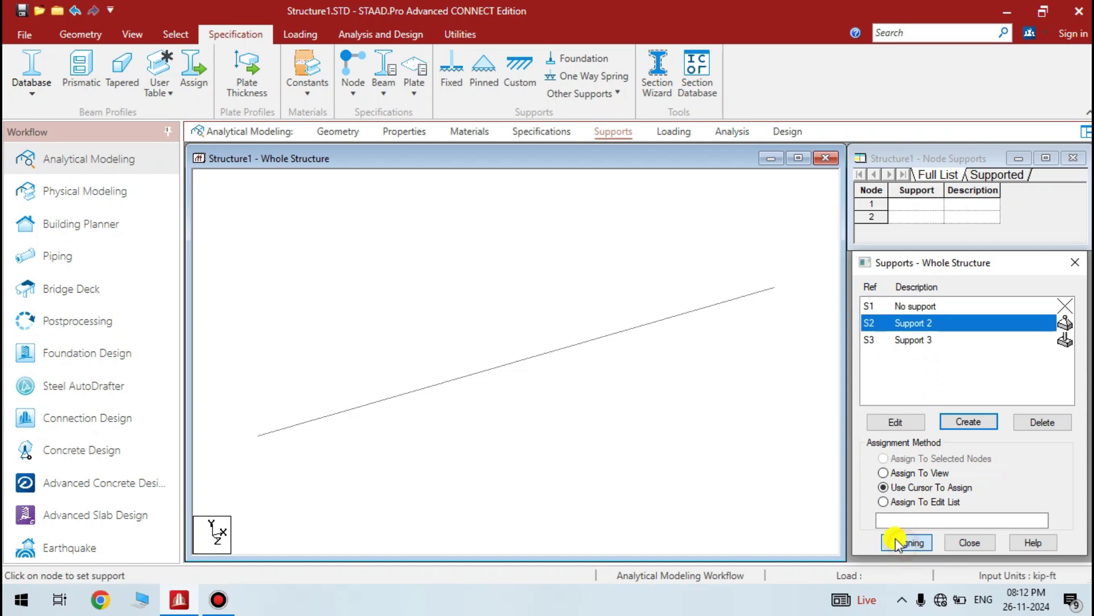
click(775, 289)
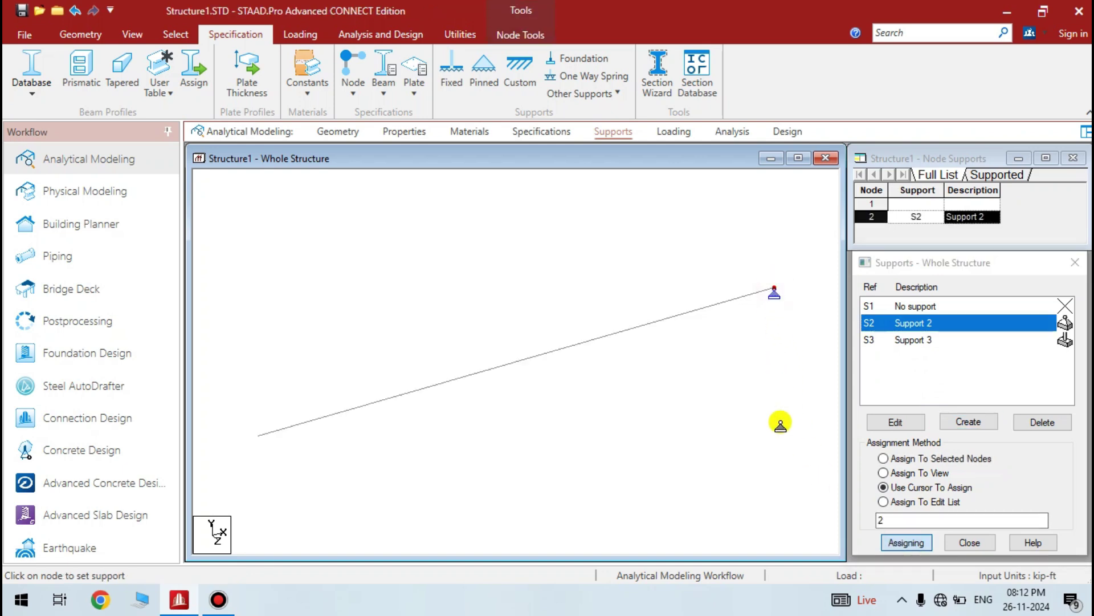
click(896, 543)
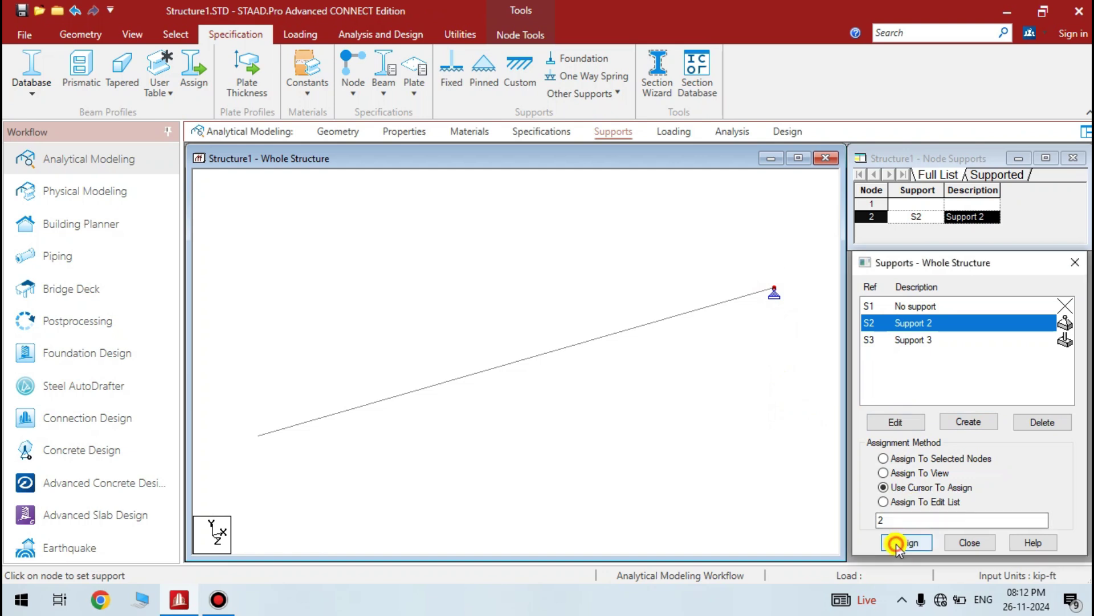
Assign the fixed support, Support 3, to node 1 at the beam's lower end using the cursor, and end the assignment.
click(911, 340)
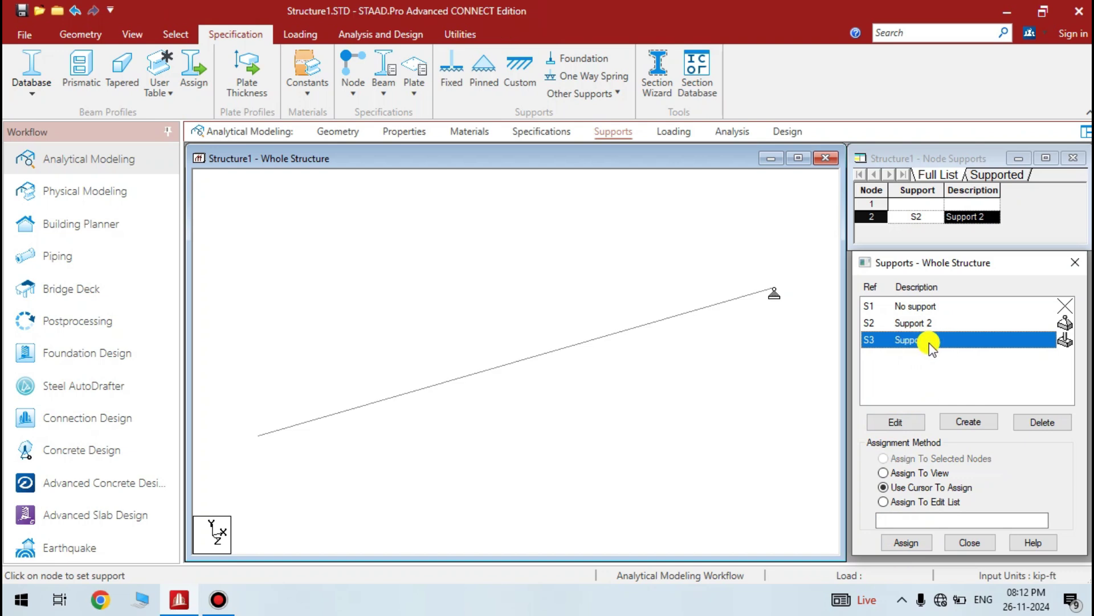
click(906, 542)
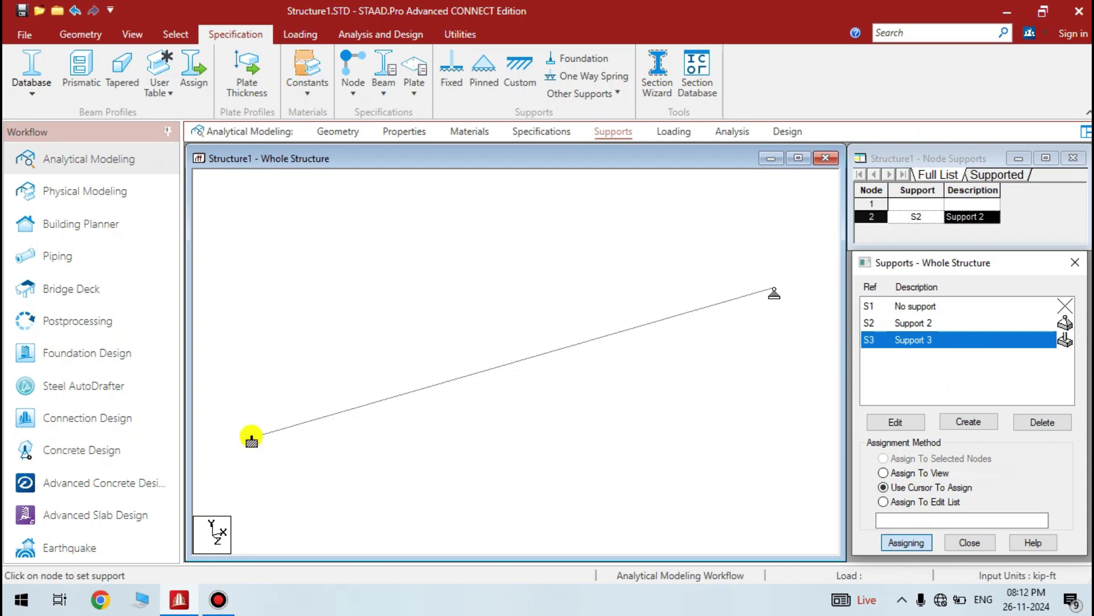
click(260, 436)
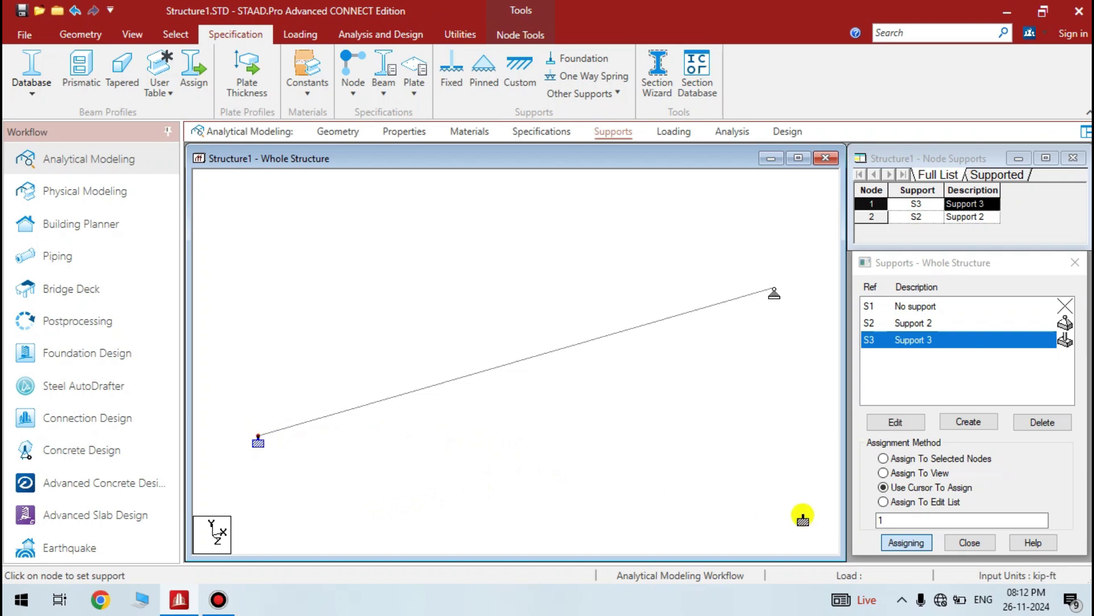
click(906, 544)
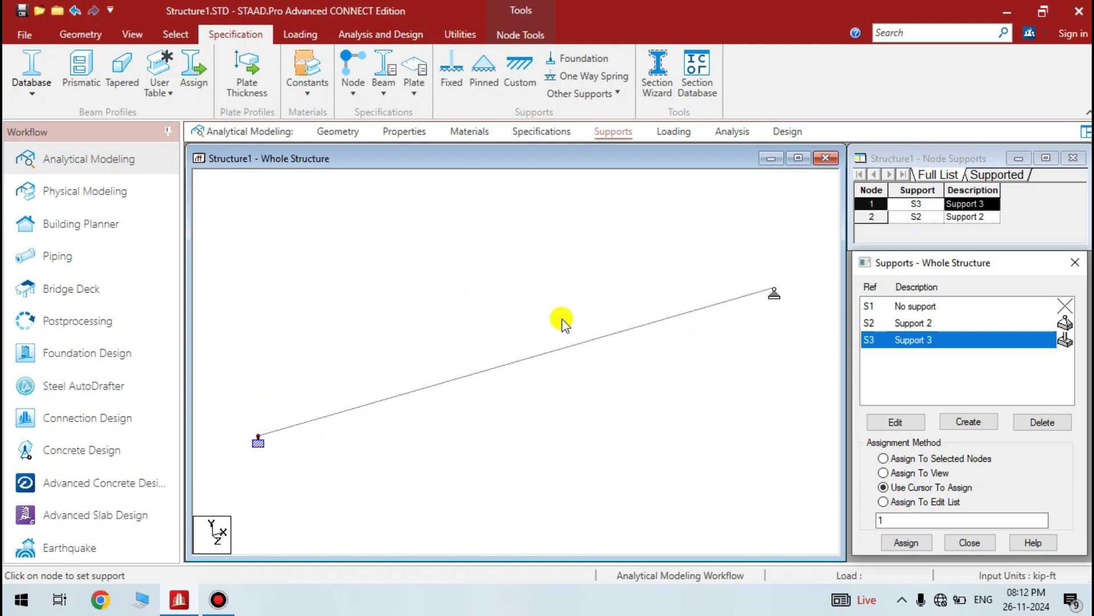
Create primary load case 1 with loading type Dead and the title DEAD LOAD.
click(676, 132)
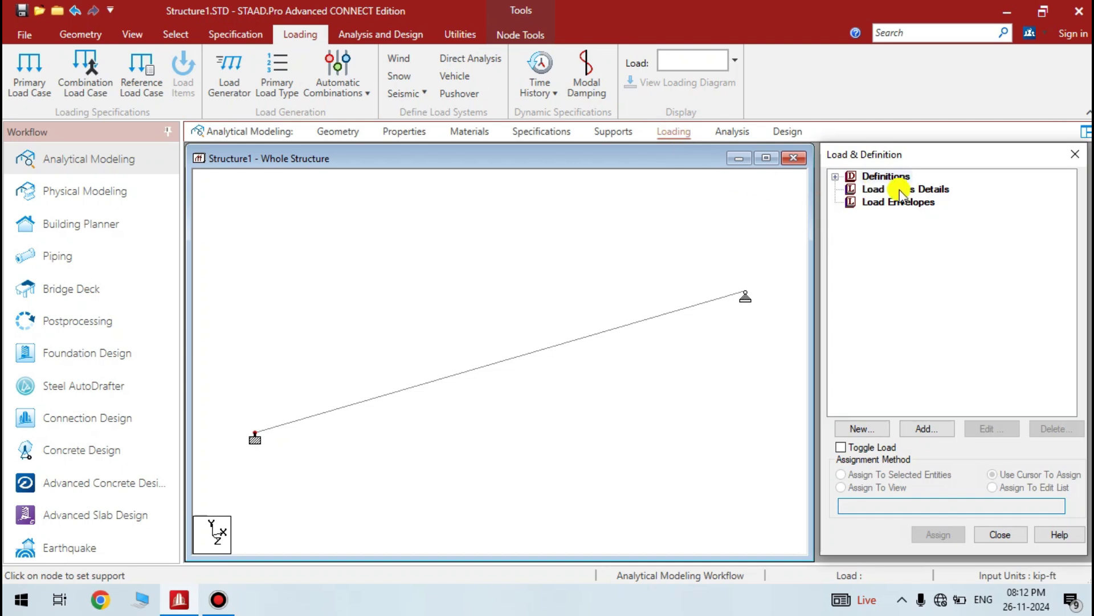
click(893, 192)
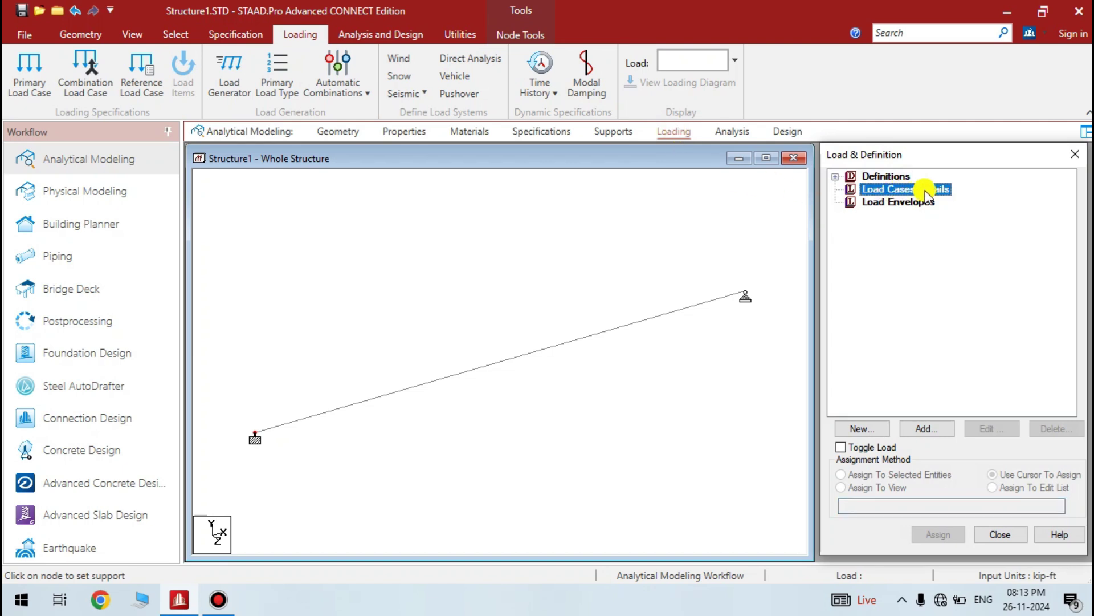
click(917, 429)
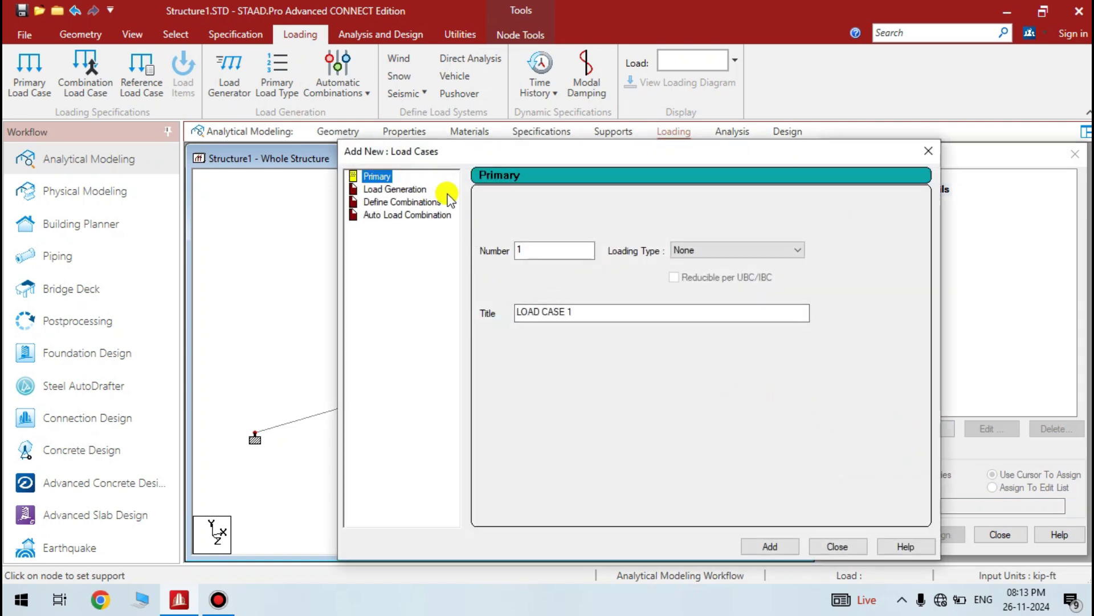
click(693, 255)
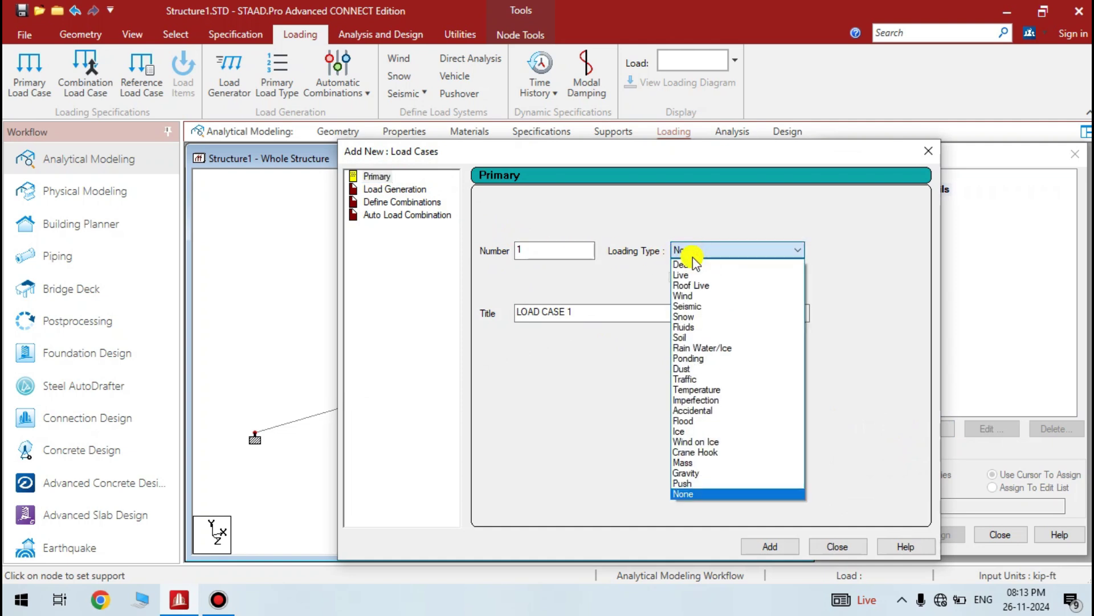
click(692, 265)
click(592, 311)
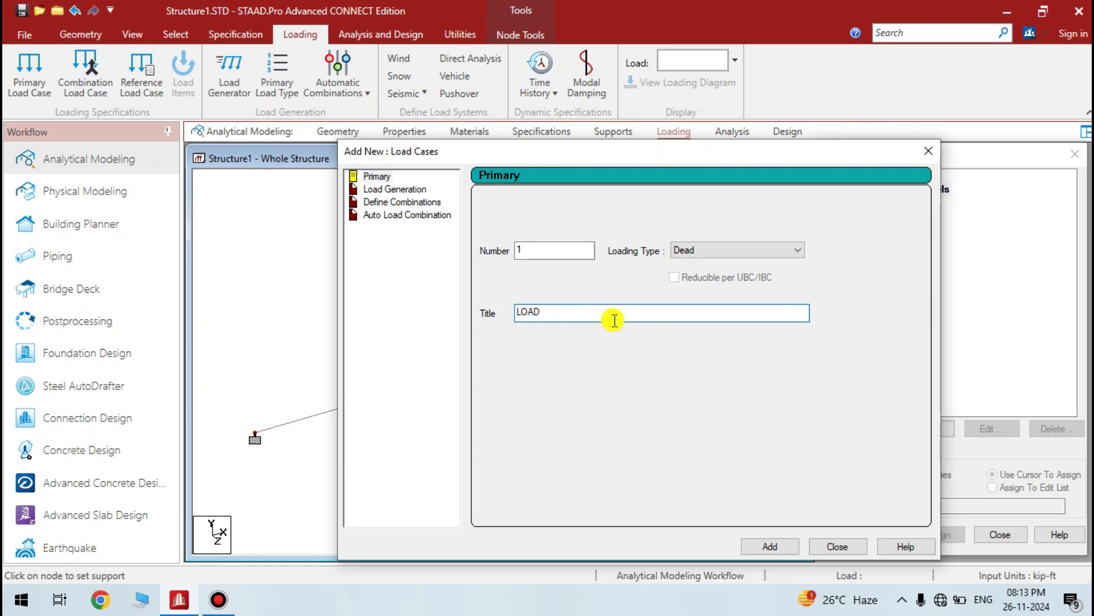
text(DEAD)
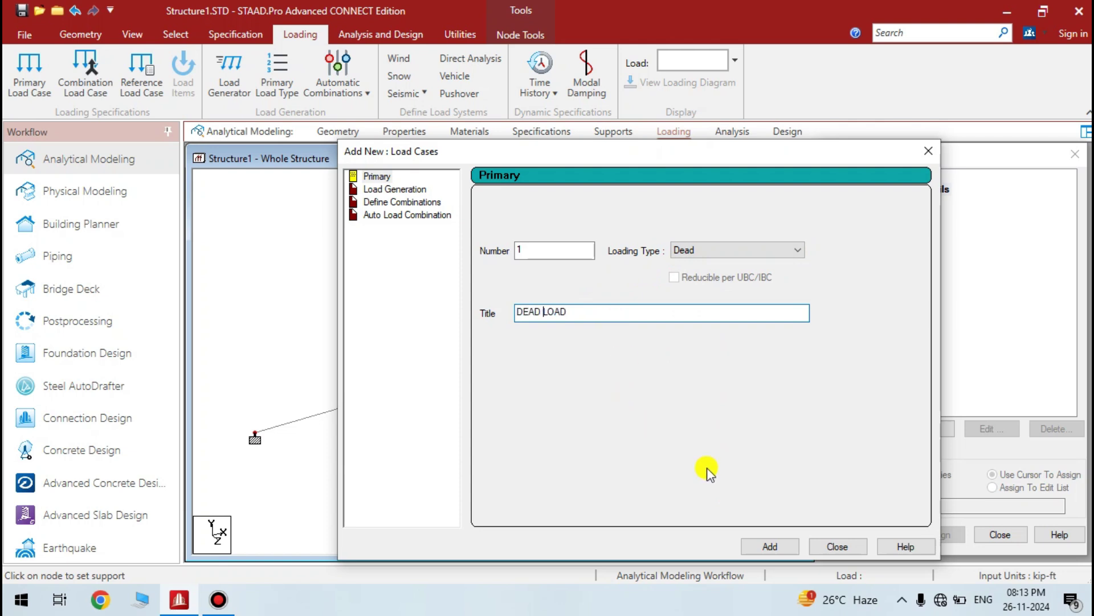
click(759, 548)
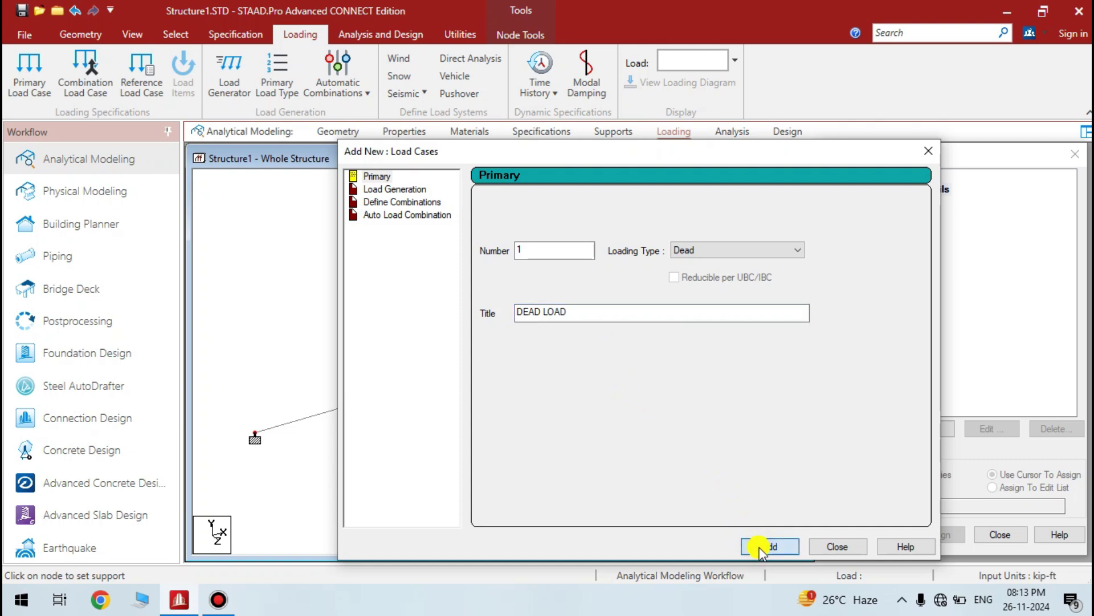
click(834, 547)
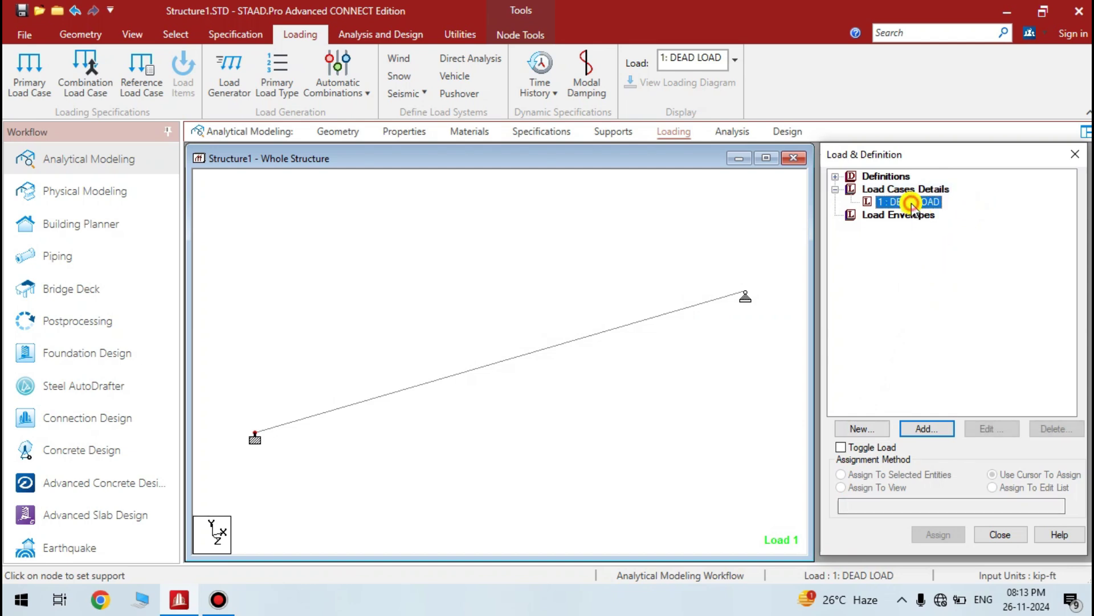
Add a uniform member force of -30 kip/ft in the GY direction to the DEAD LOAD case.
click(936, 431)
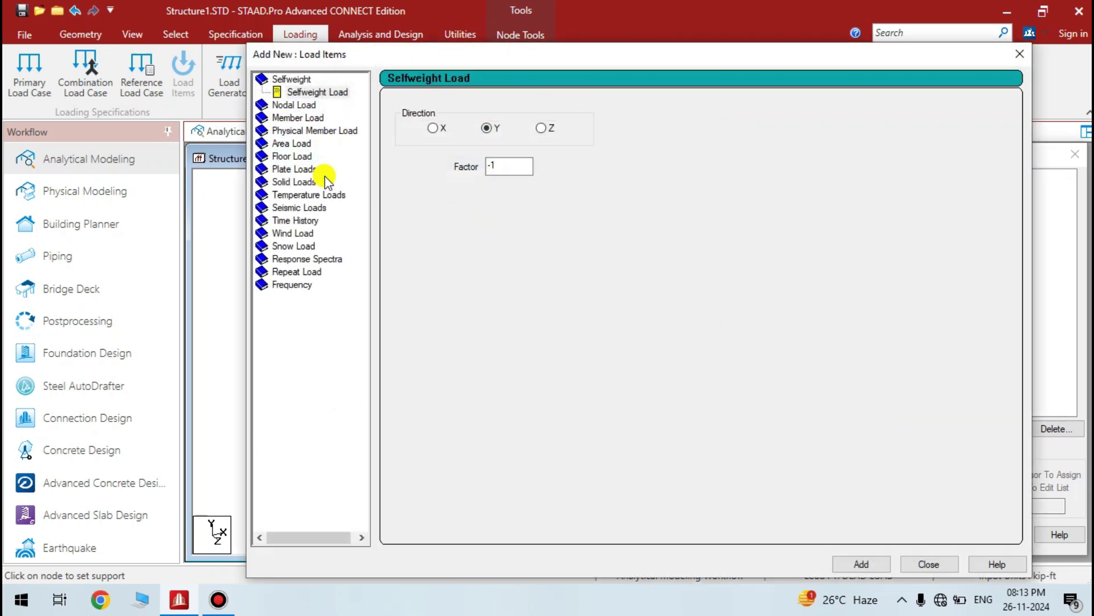
click(301, 117)
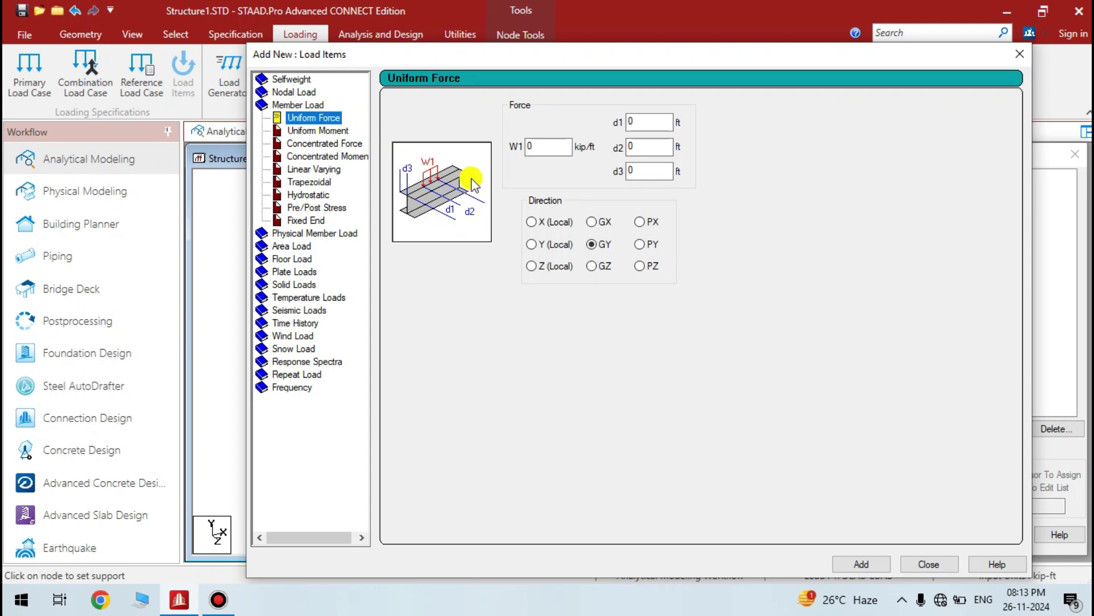
click(542, 148)
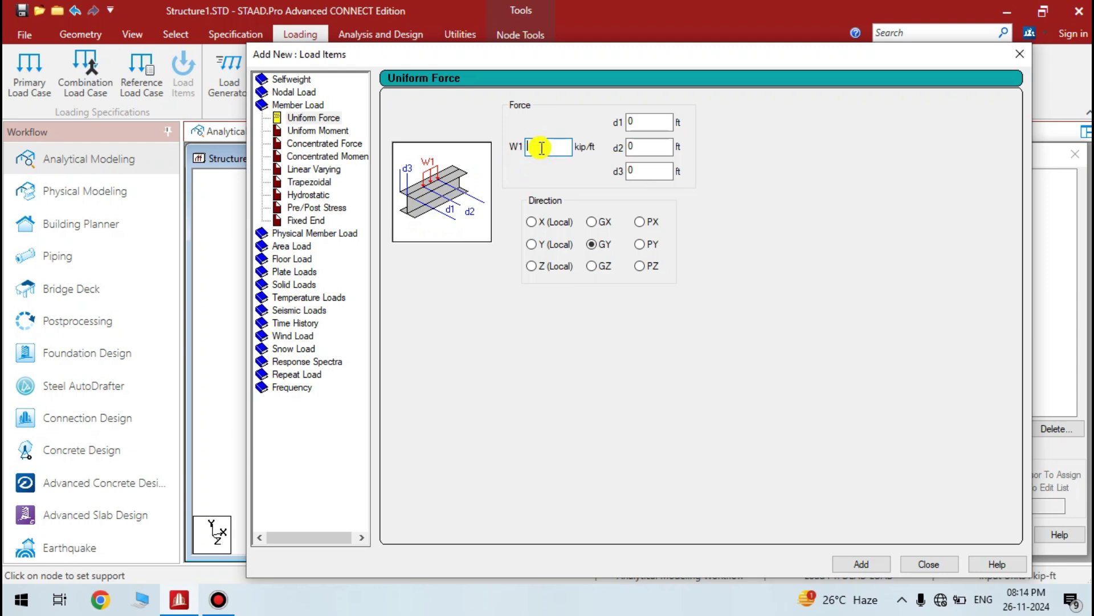
text(-)
text(30)
click(851, 566)
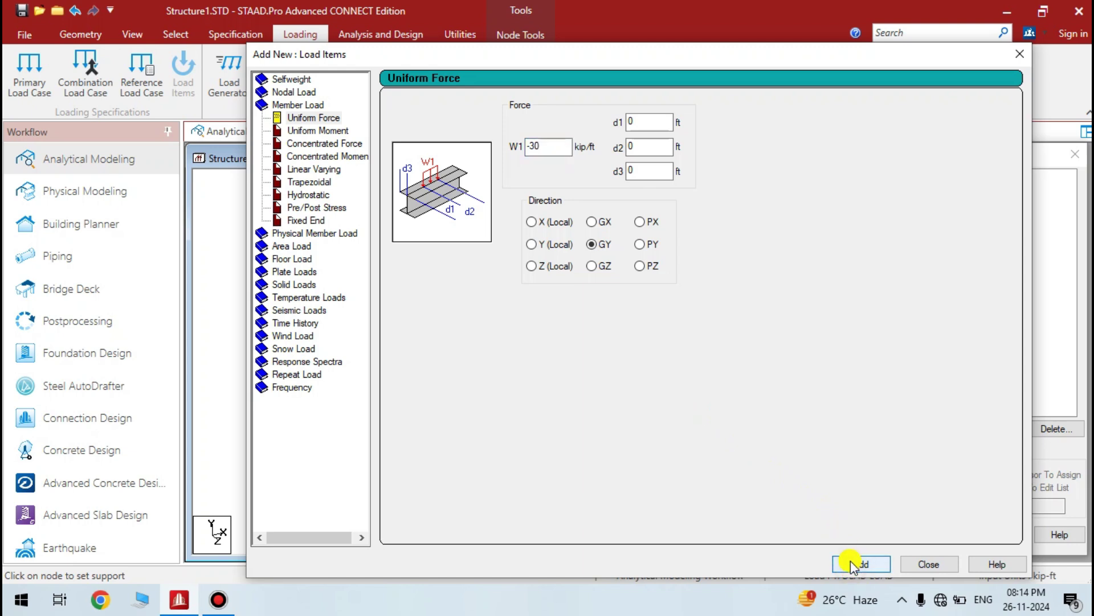
click(911, 562)
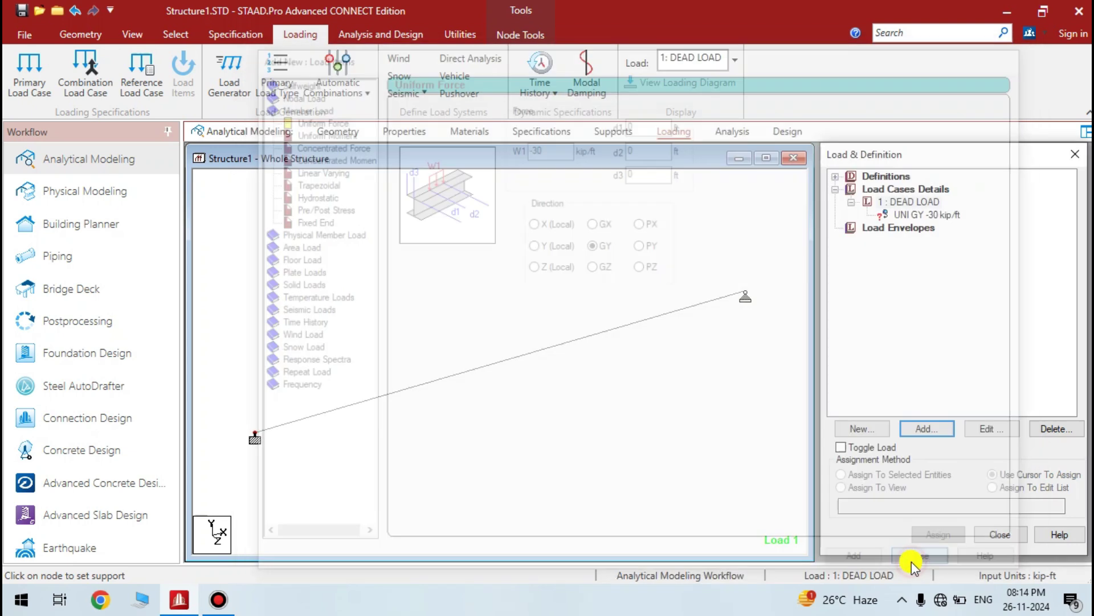
Assign the uniform -30 kip/ft load to the beam using the cursor, and end the assignment.
click(918, 215)
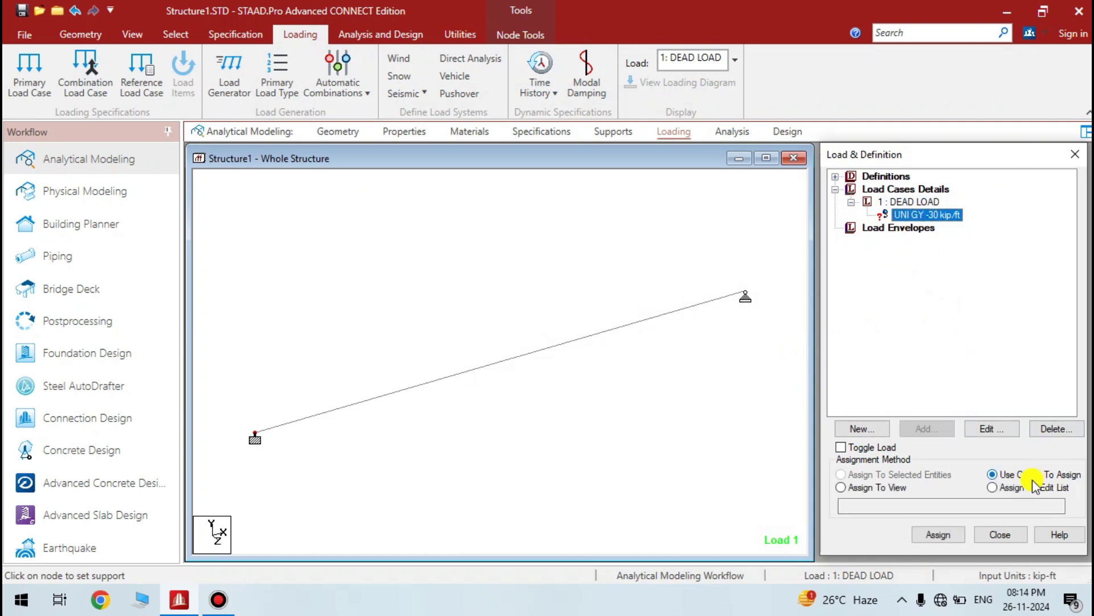
click(942, 535)
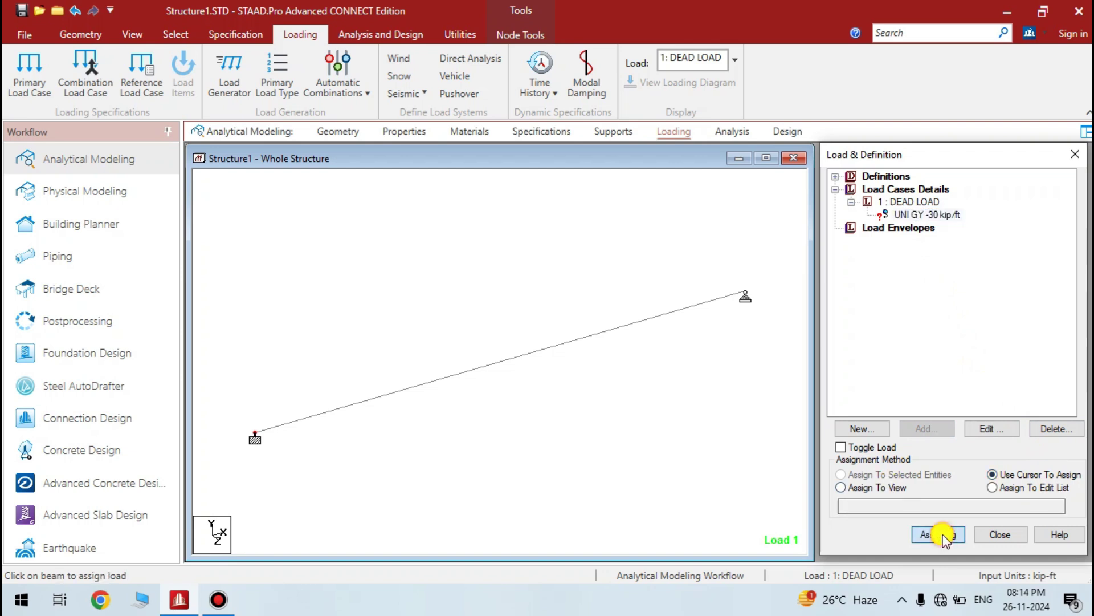
click(516, 359)
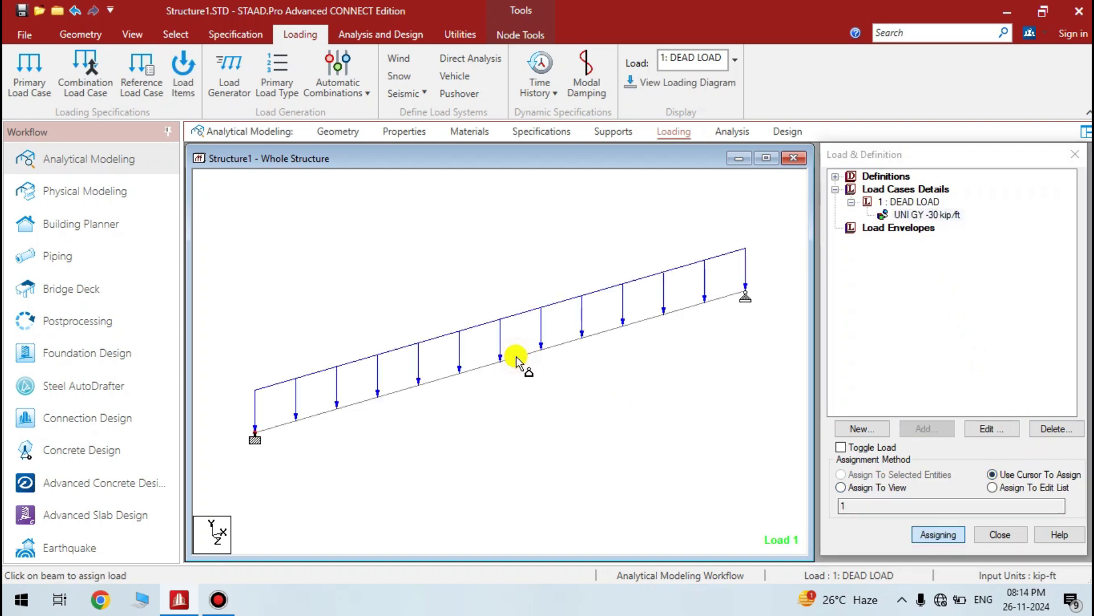
click(934, 536)
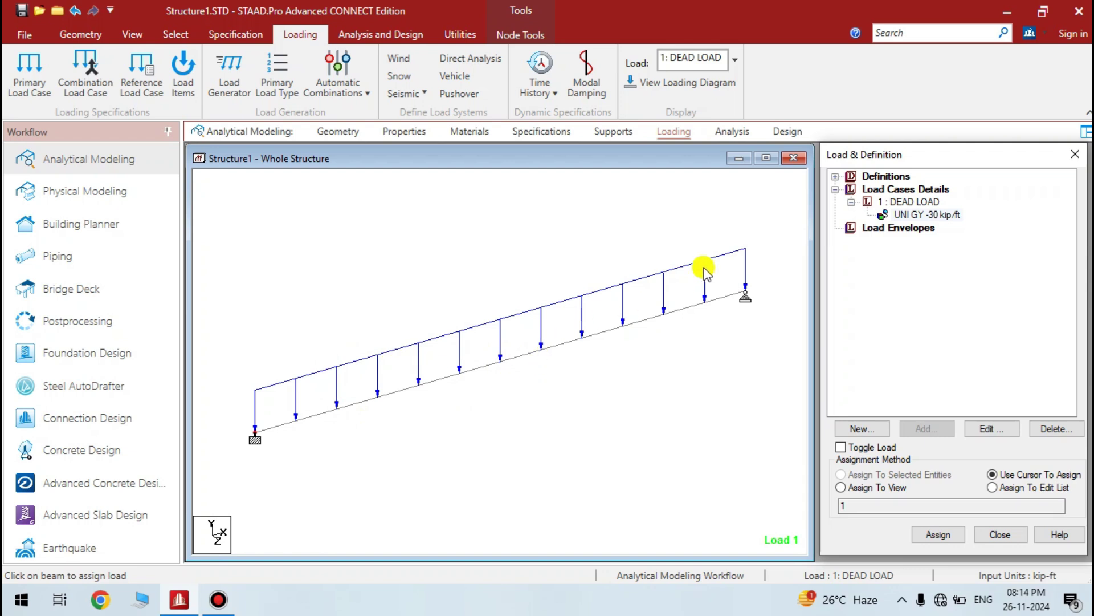
Add a Perform Analysis command with the Statics Check print option.
click(732, 135)
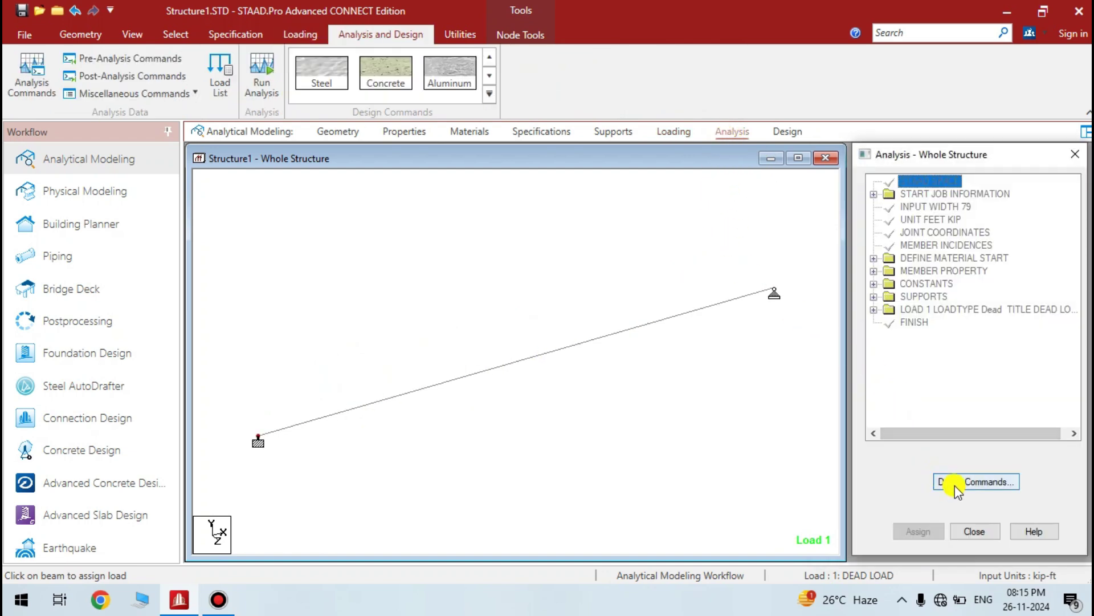
click(963, 484)
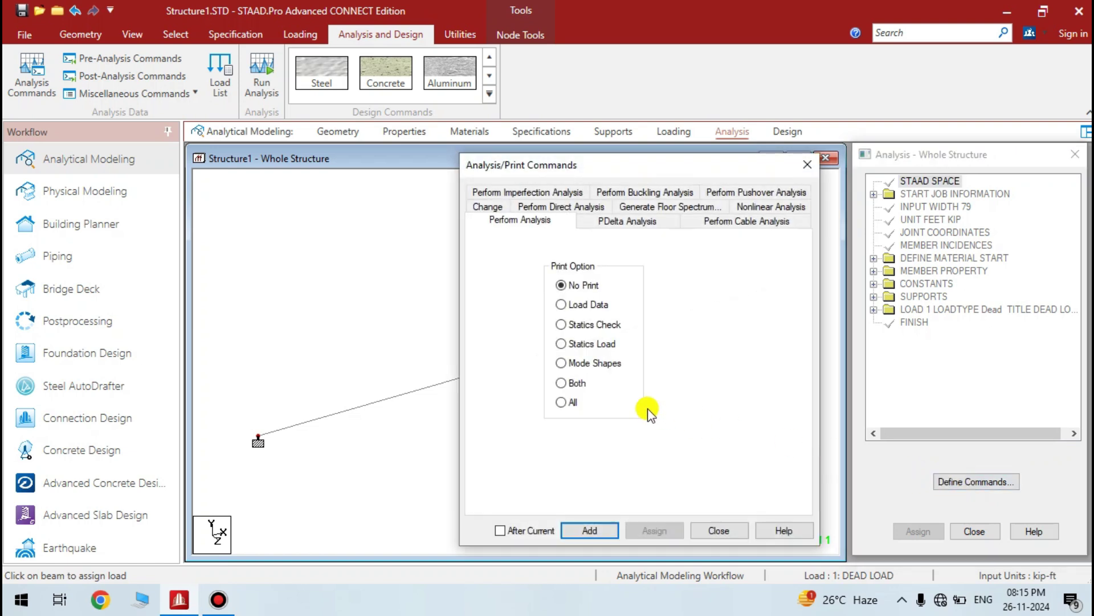
click(565, 328)
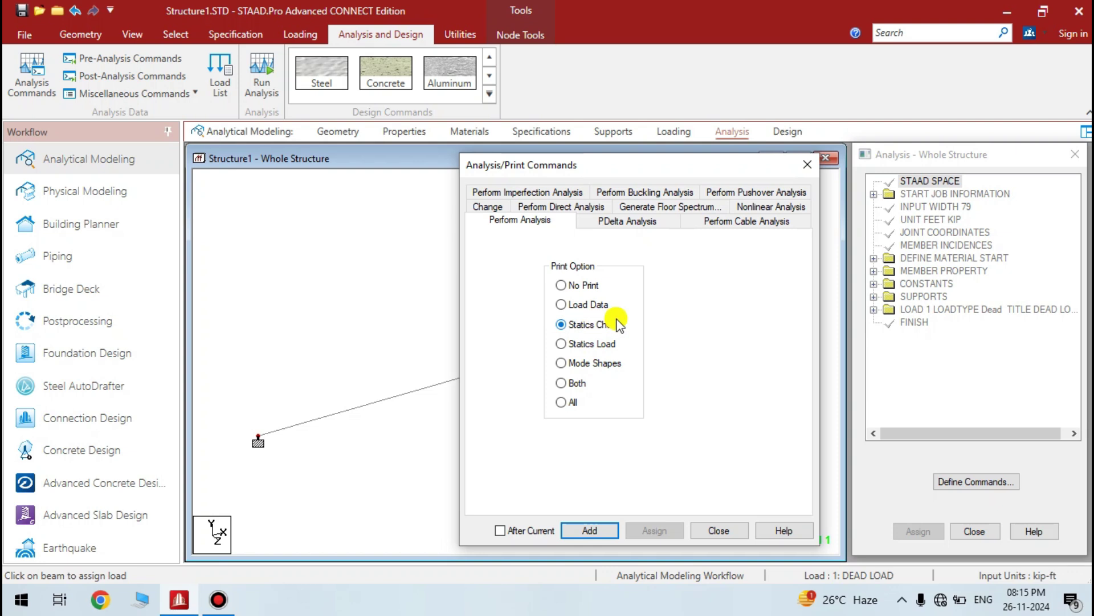
click(588, 531)
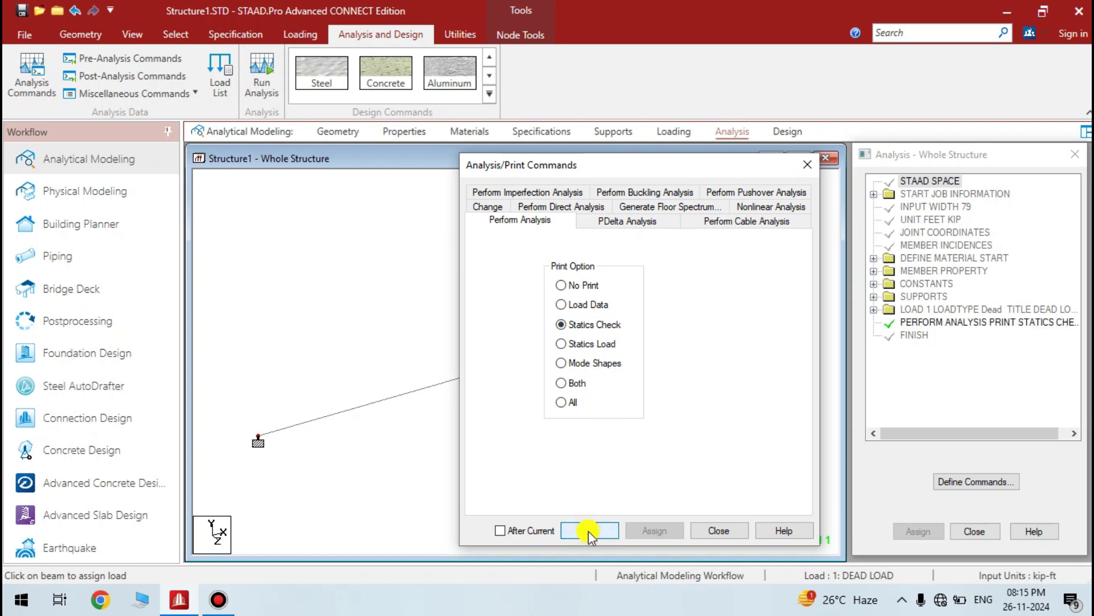
click(729, 531)
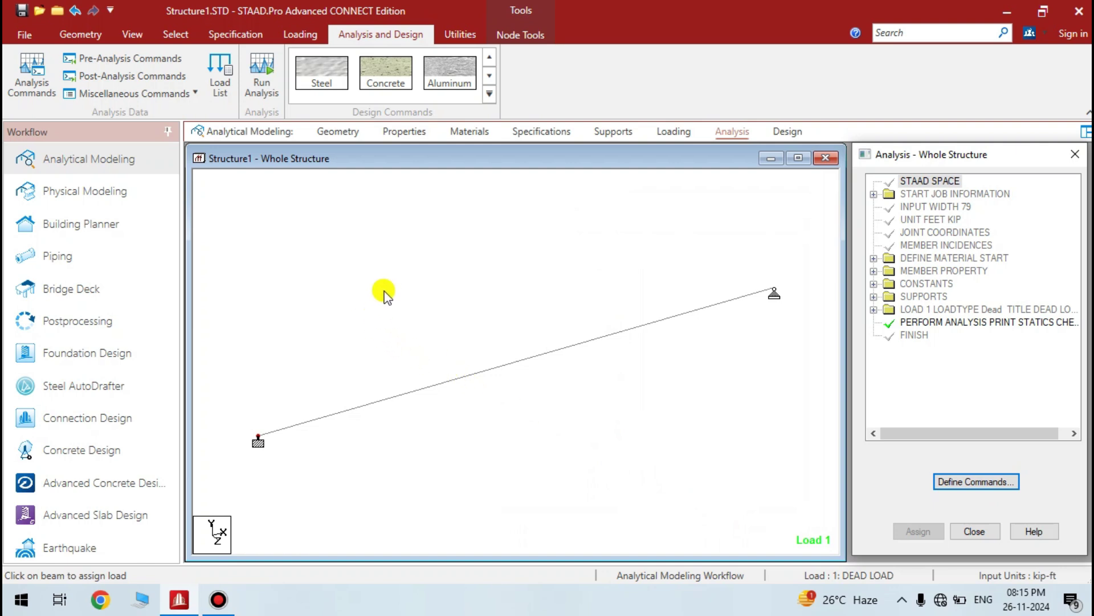
Add post-analysis print commands for joint displacements, member forces and support reactions.
click(104, 76)
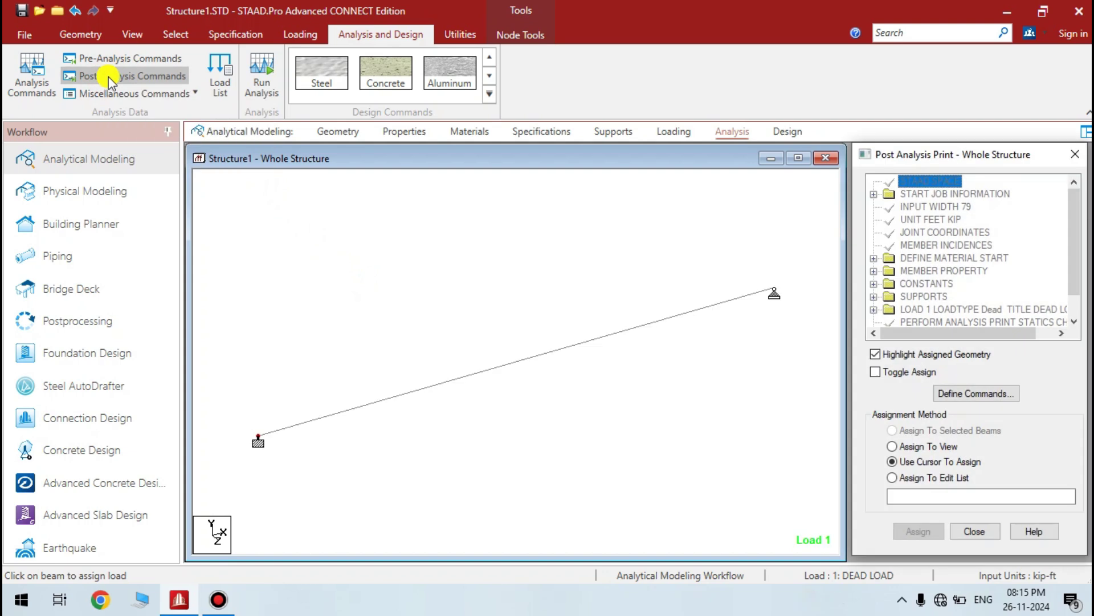
click(977, 394)
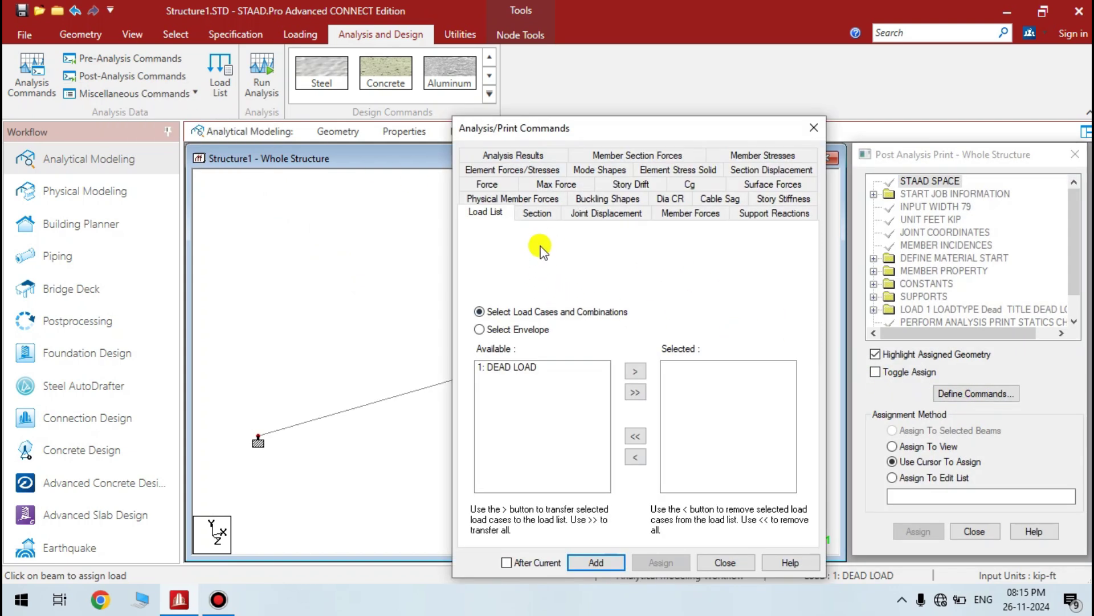
click(587, 215)
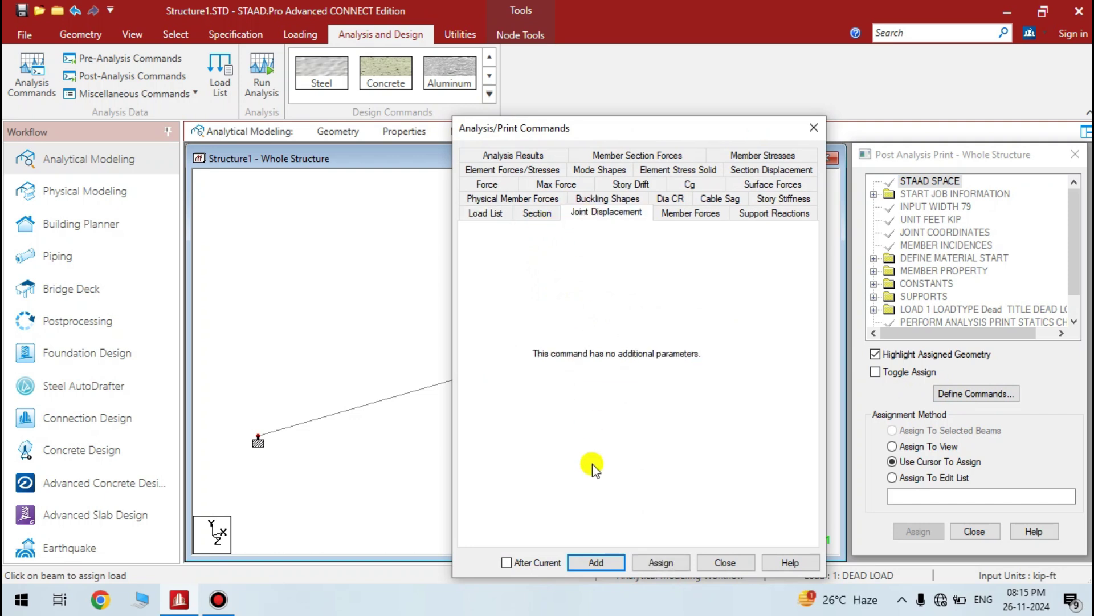
click(593, 561)
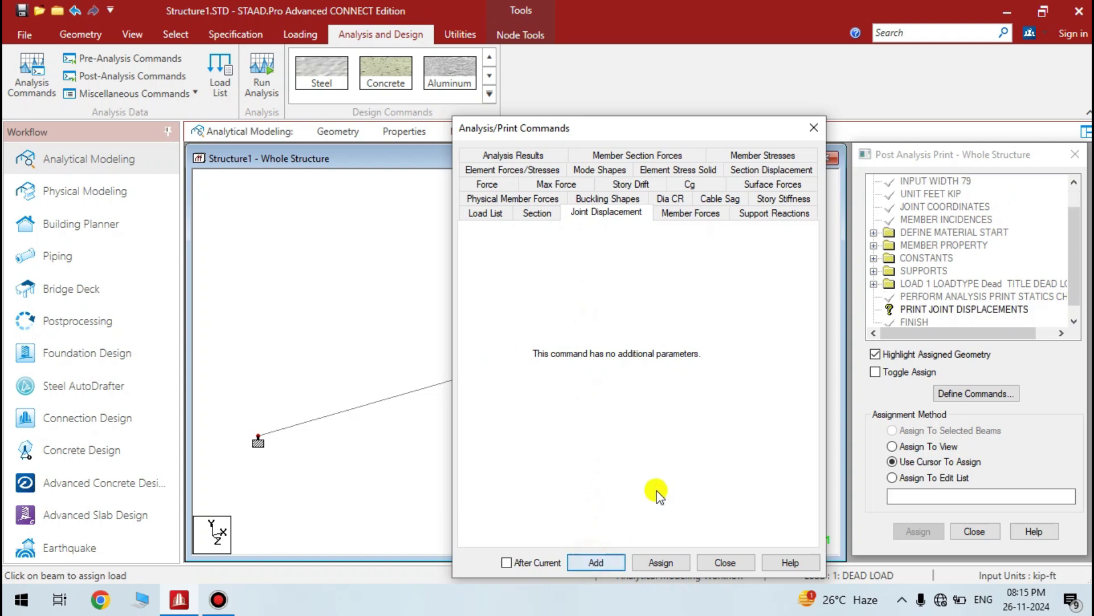
click(676, 216)
click(596, 562)
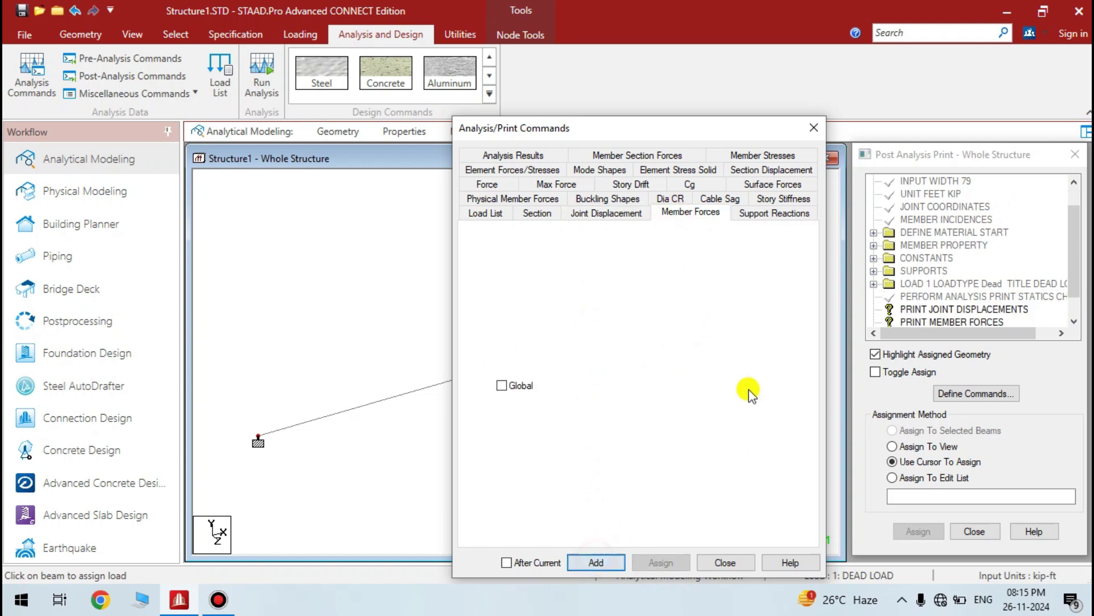
click(752, 216)
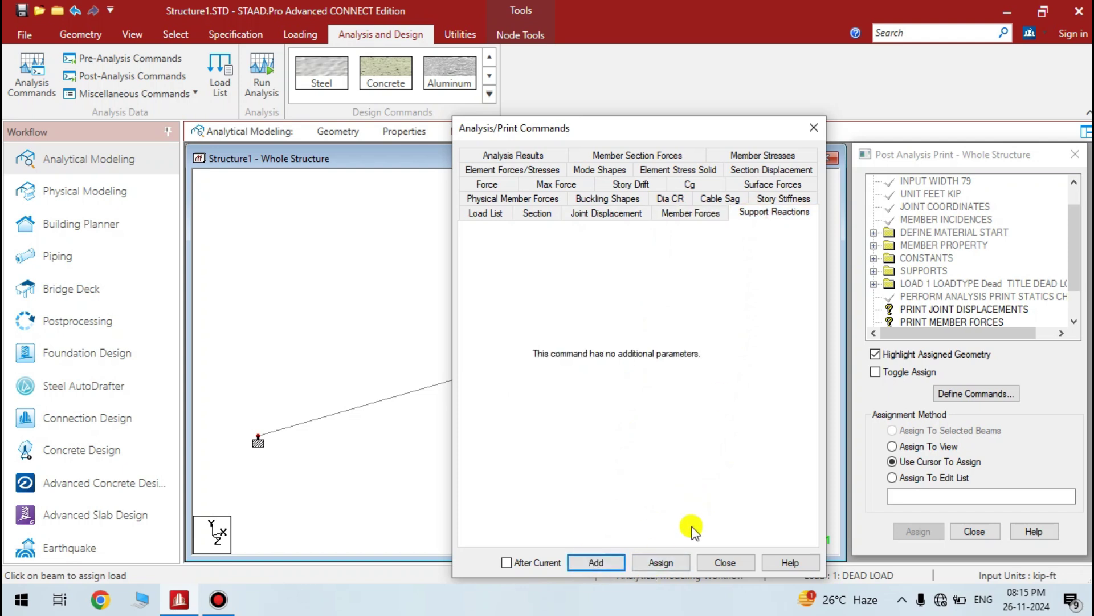
click(724, 565)
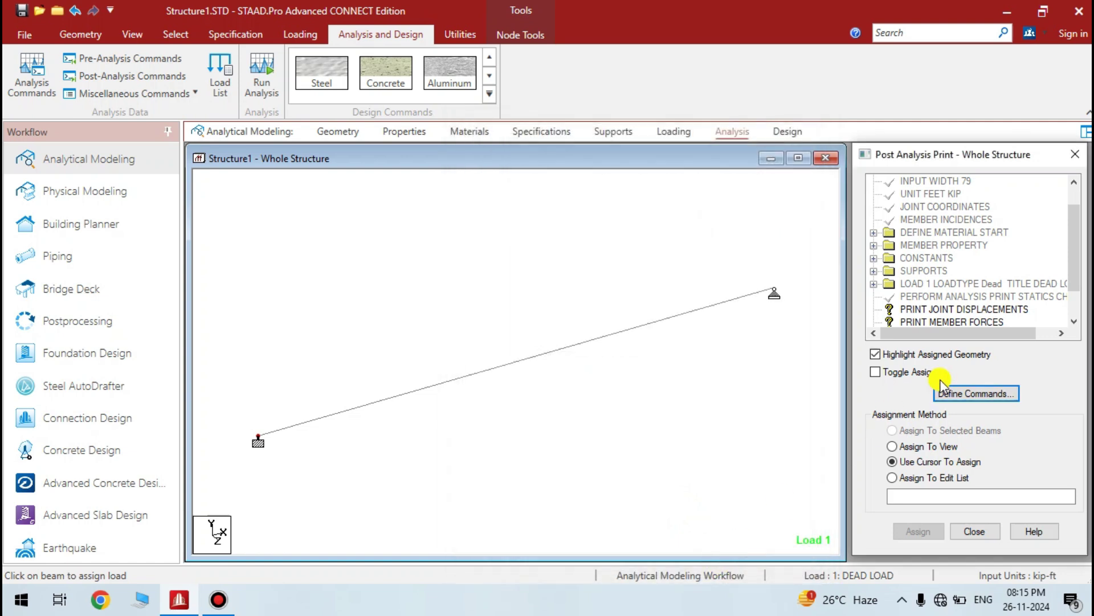
Assign the Print Joint Displacements command to the node at the pinned support using the cursor, and end the assignment.
scroll(1079, 308, down, 2)
scroll(1079, 308, down, 1)
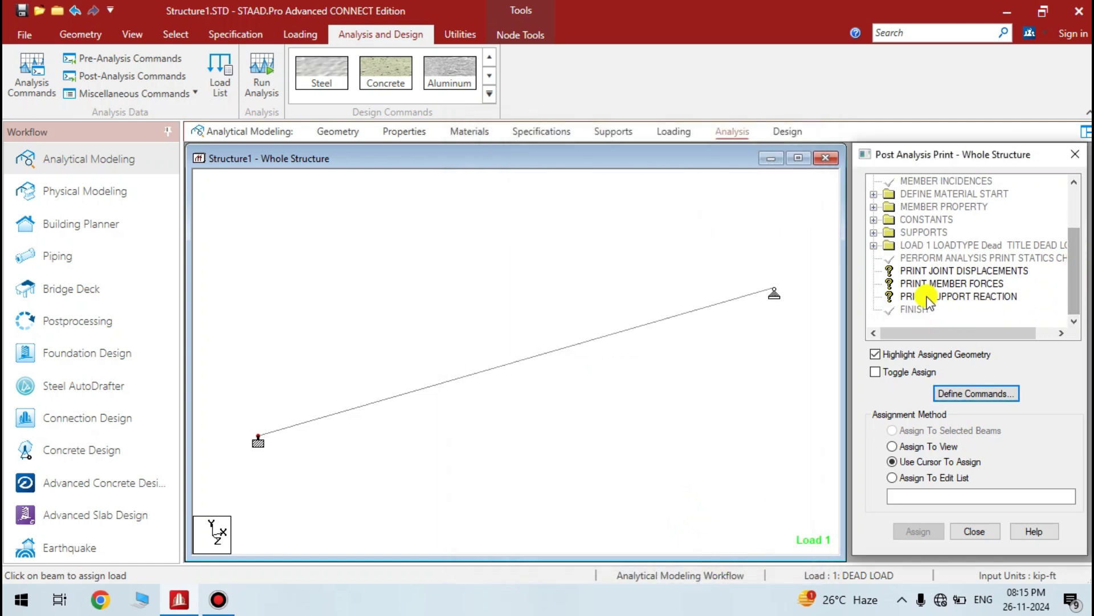
click(941, 270)
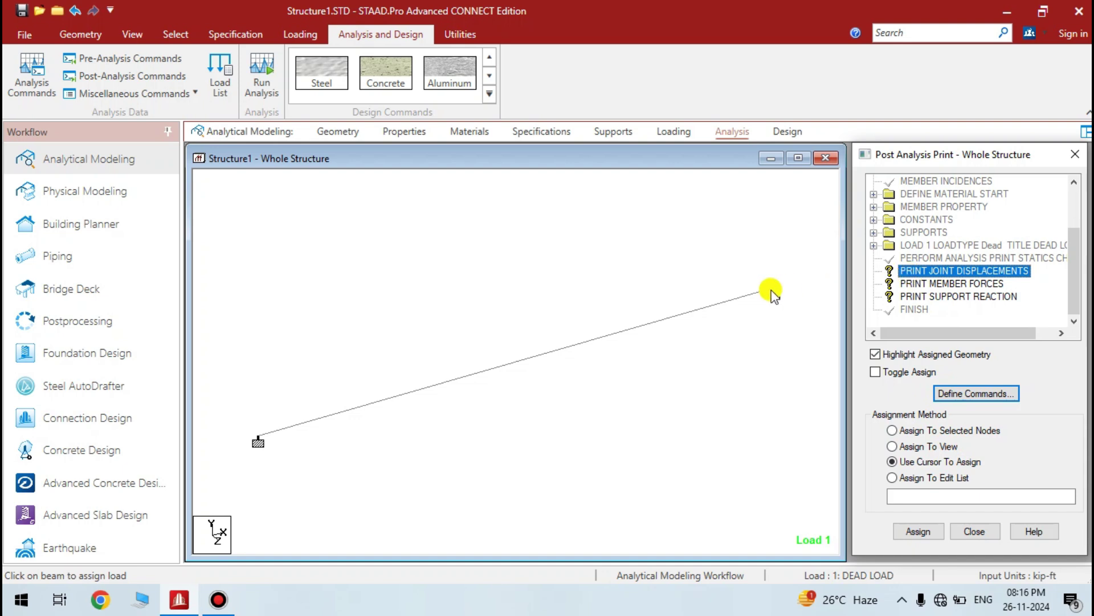
click(912, 530)
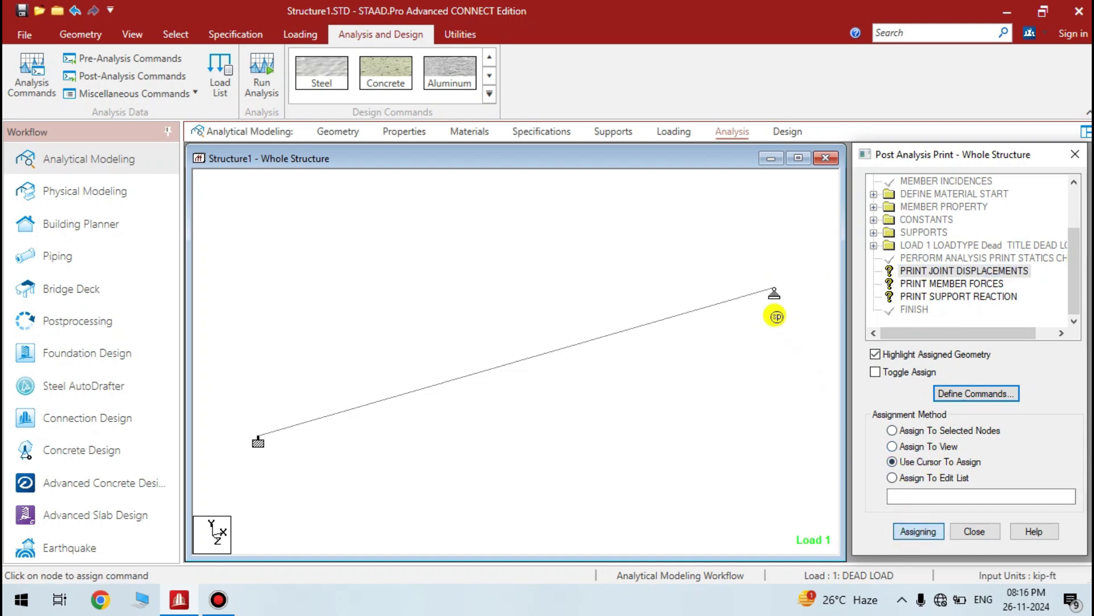
click(770, 285)
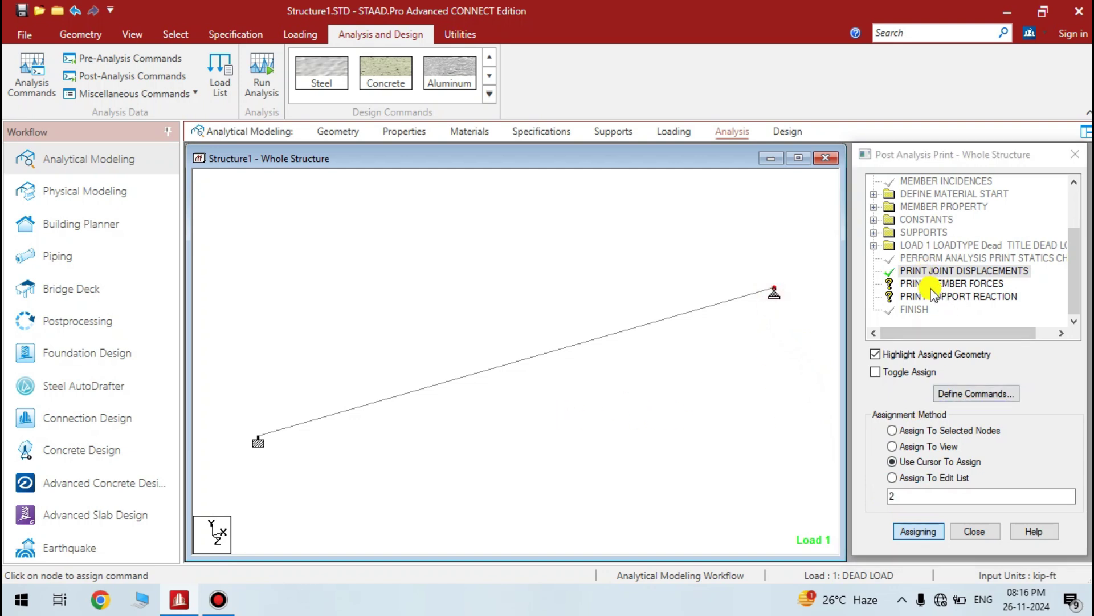
click(916, 530)
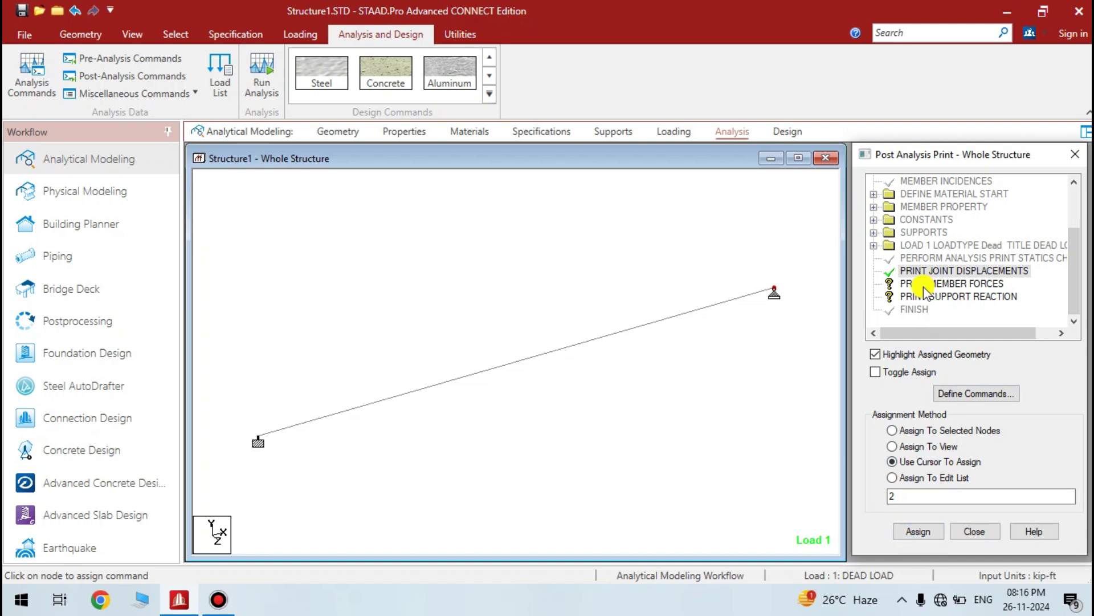
Assign the Print Member Forces command to the beam using the cursor, and end the assignment.
click(947, 283)
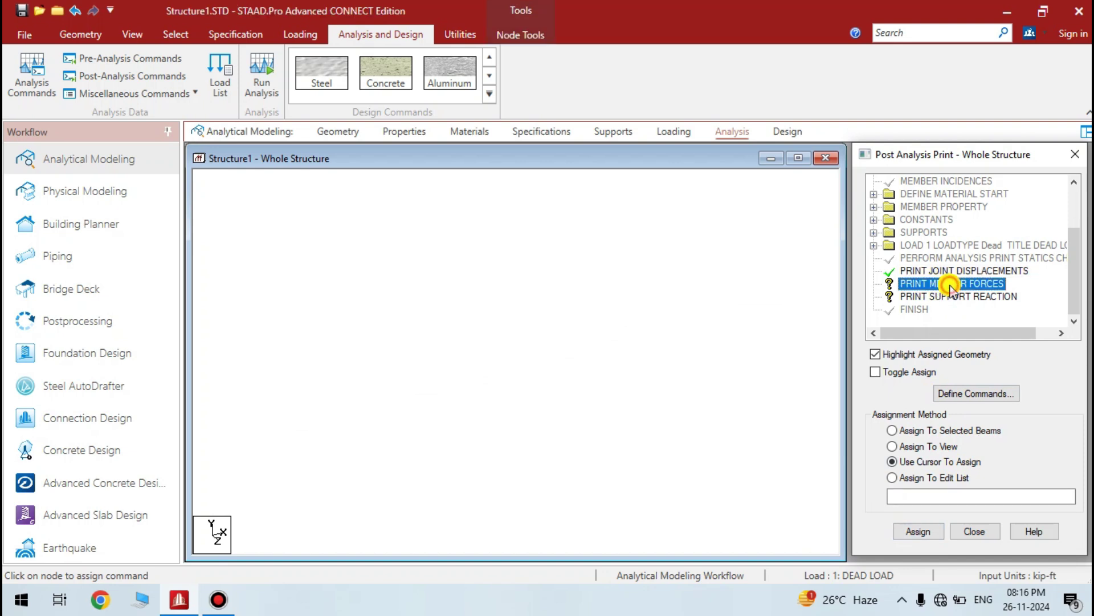
click(924, 531)
click(557, 351)
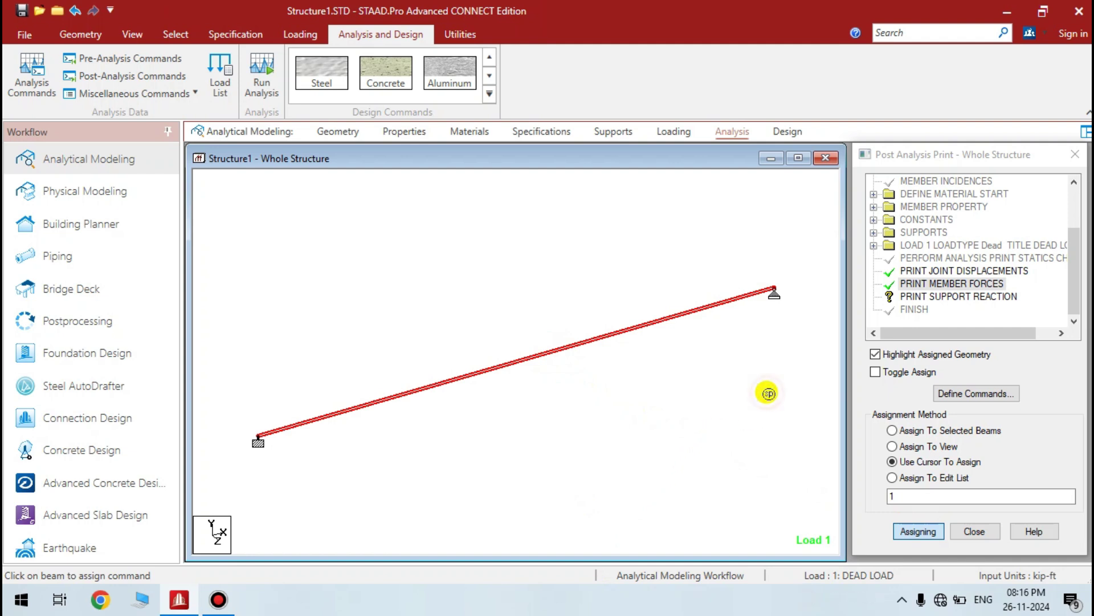
click(902, 527)
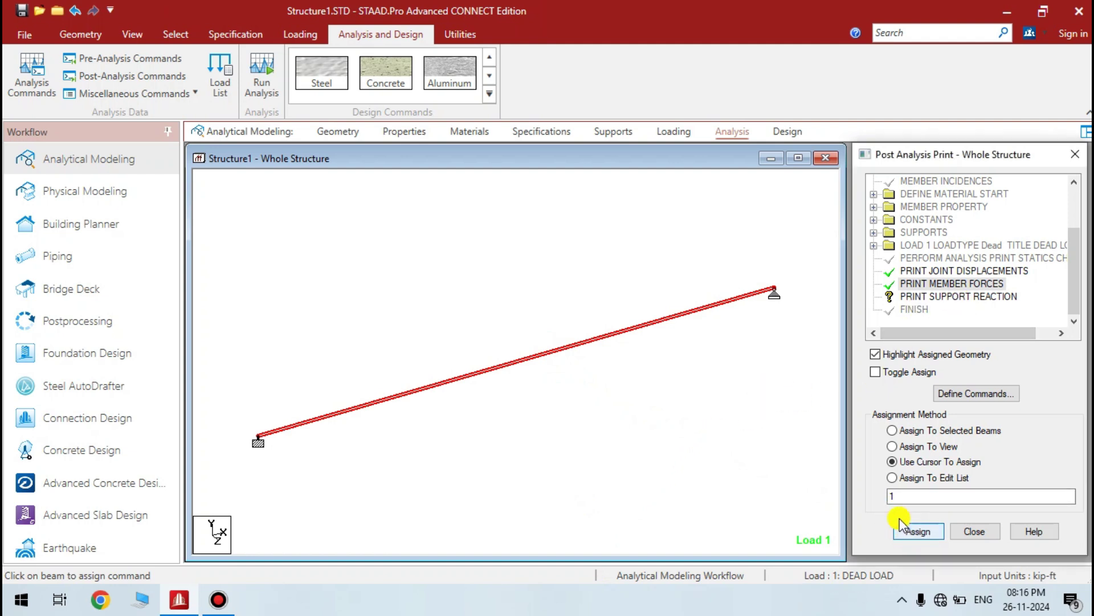
Assign the Print Support Reaction command to both the fixed and the pinned support nodes, and end the assignment.
click(956, 297)
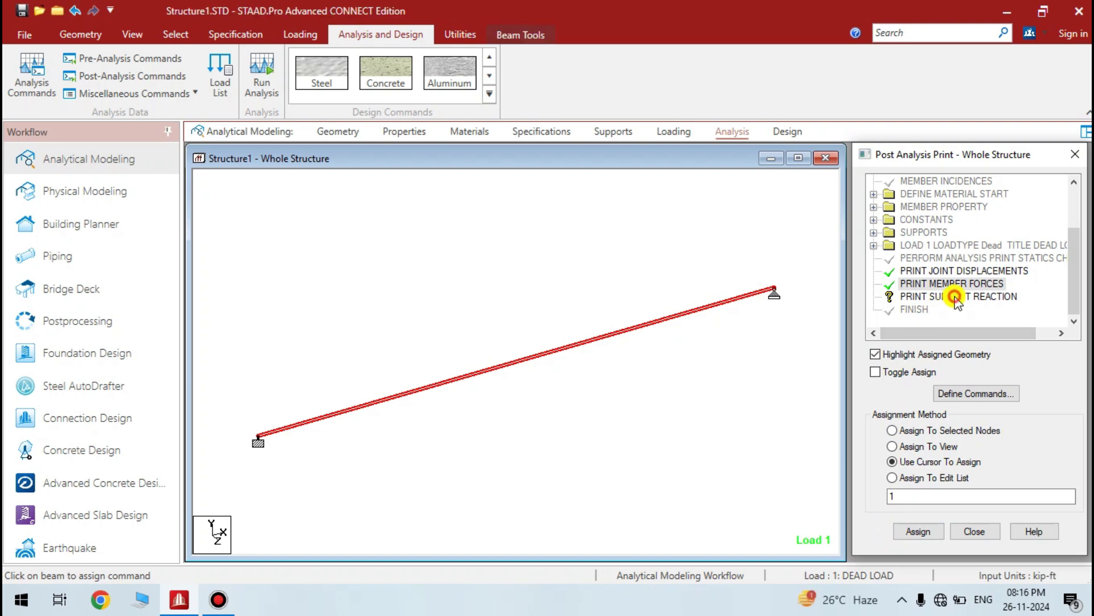
click(912, 533)
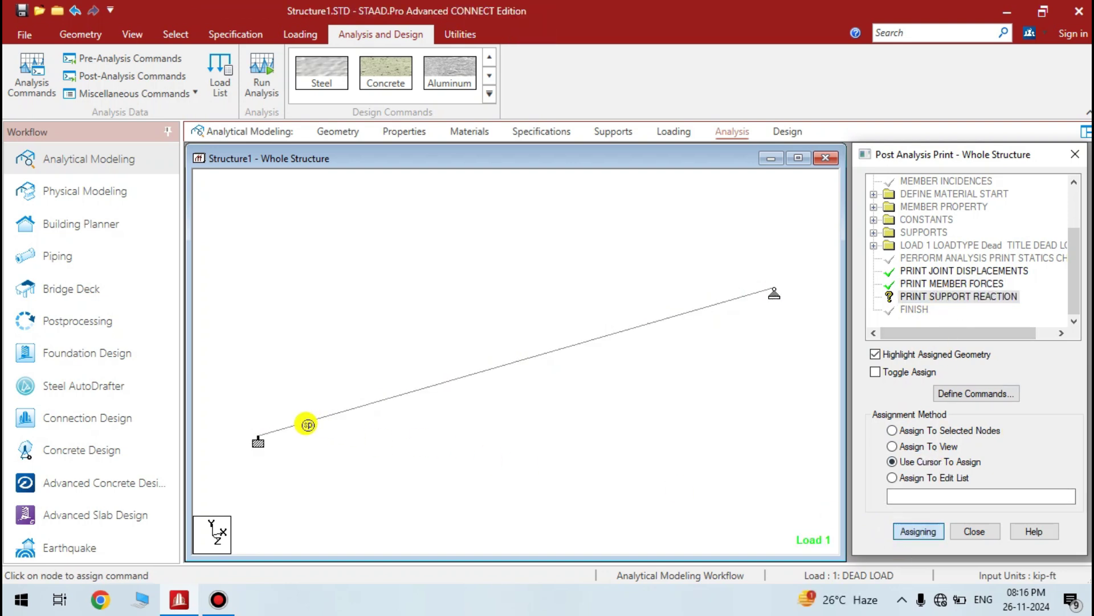
click(259, 433)
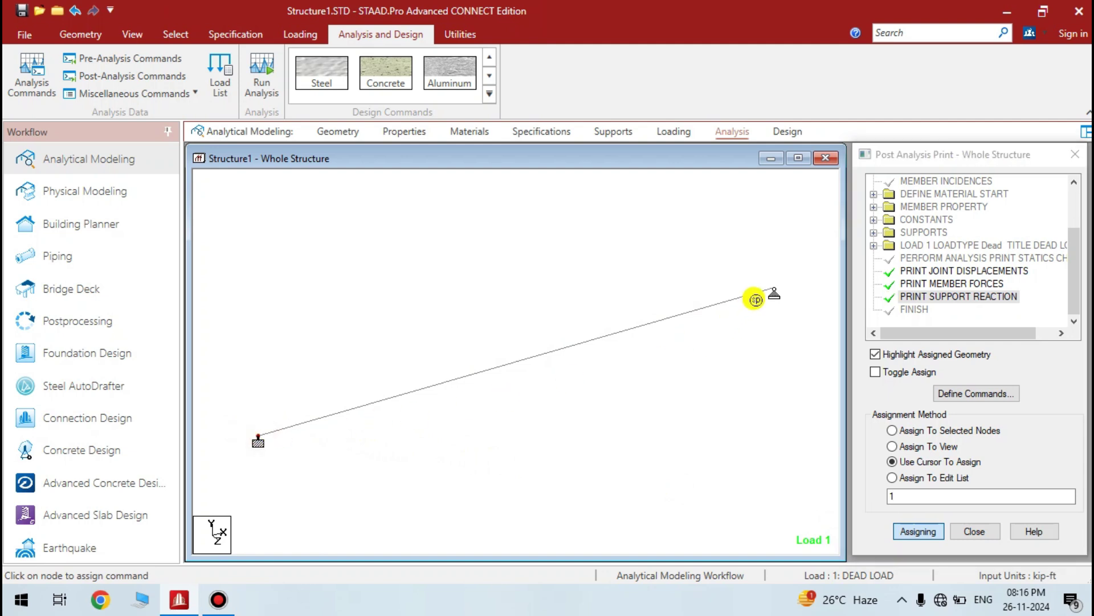
click(911, 532)
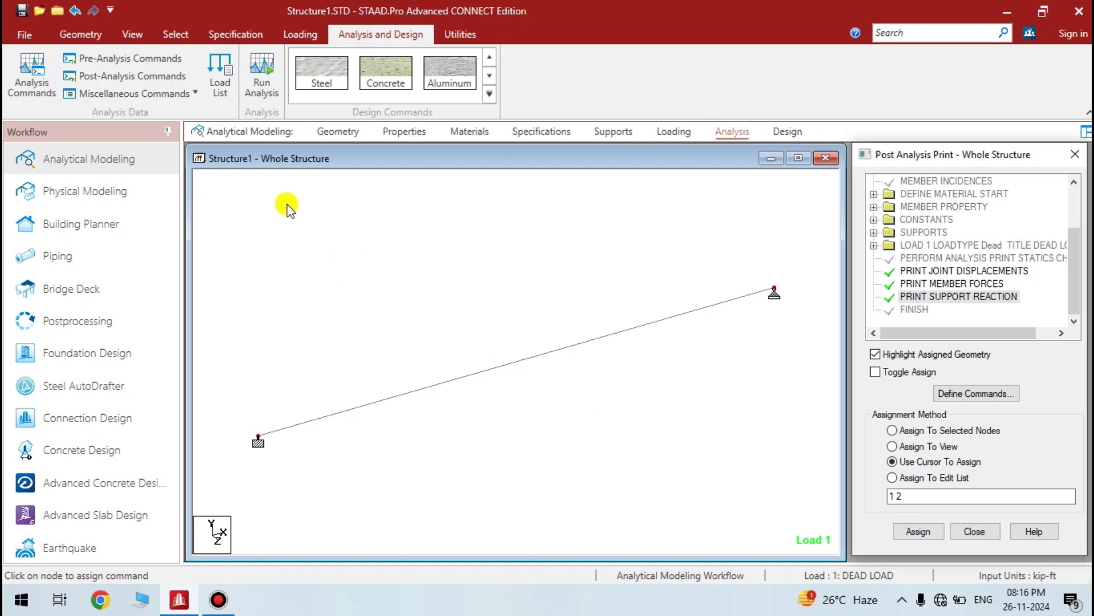
Save the structure, run the analysis and go to Post Processing Mode with the DEAD LOAD case selected for the results.
click(263, 95)
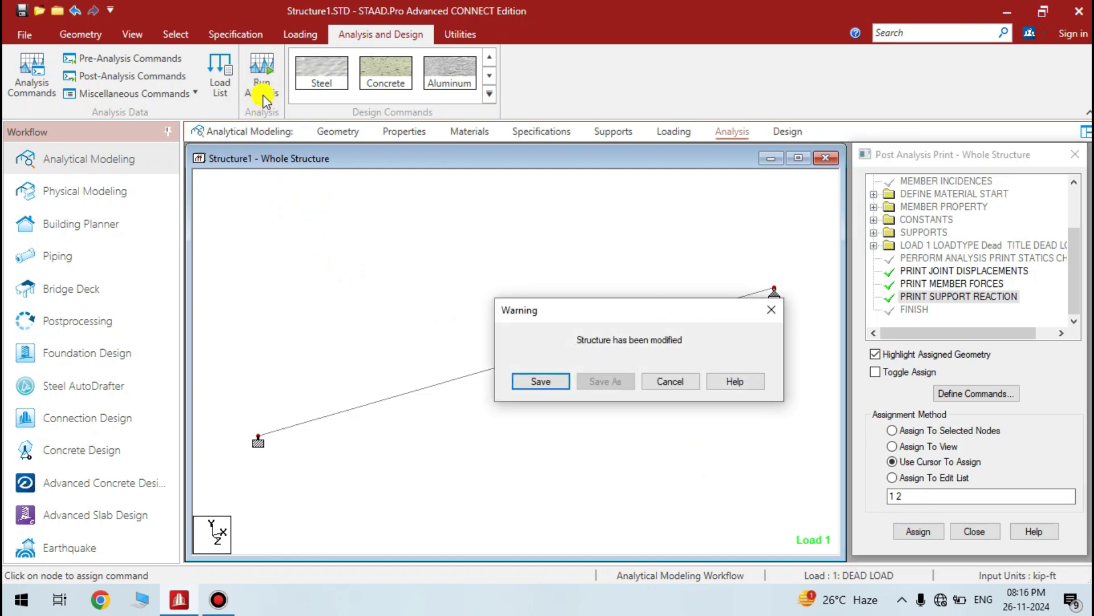
click(544, 382)
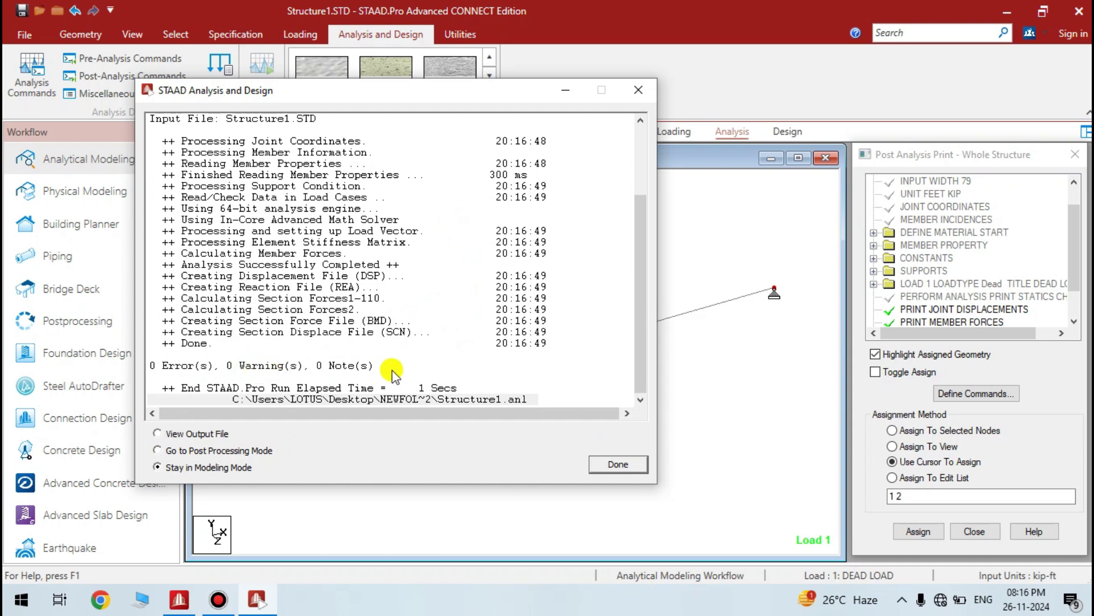
click(158, 452)
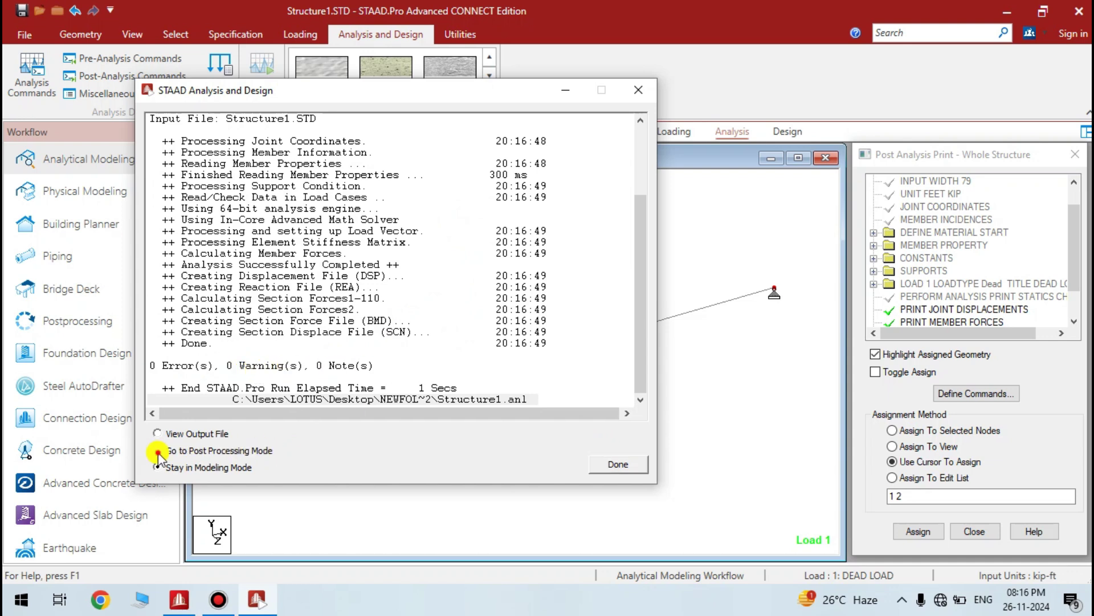
click(622, 465)
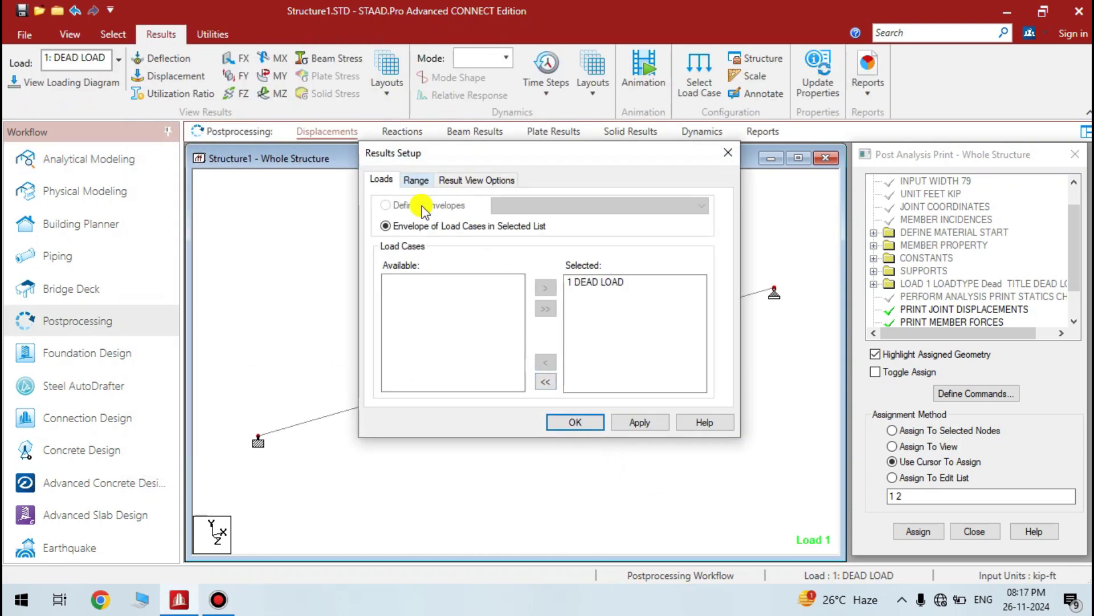
click(584, 283)
click(573, 421)
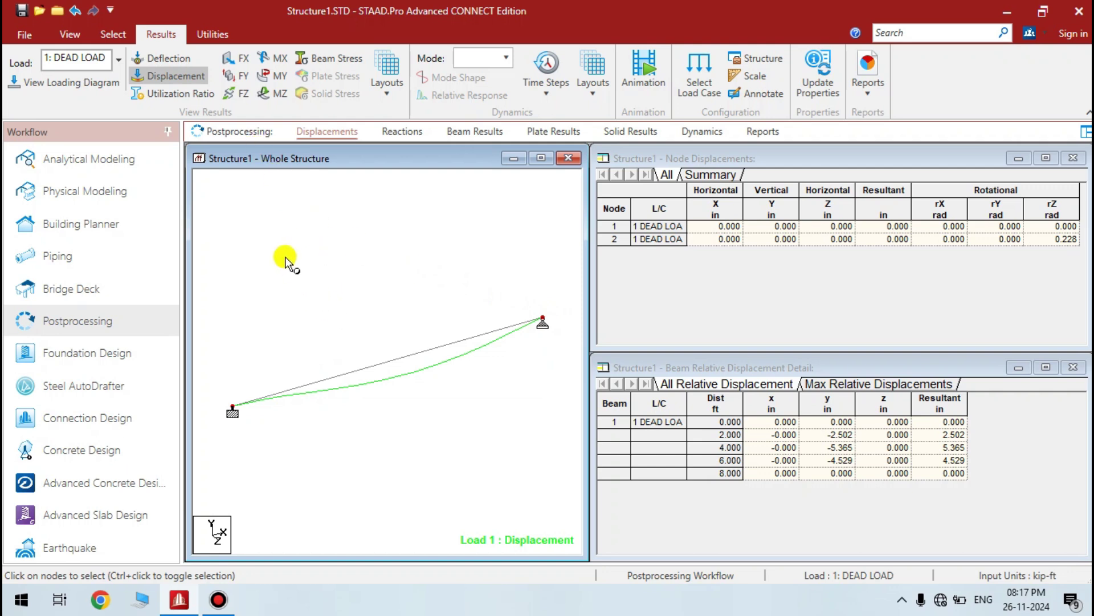
Examine the beam's FY shear diagram, hide it, and display the MZ bending moment diagram.
click(236, 77)
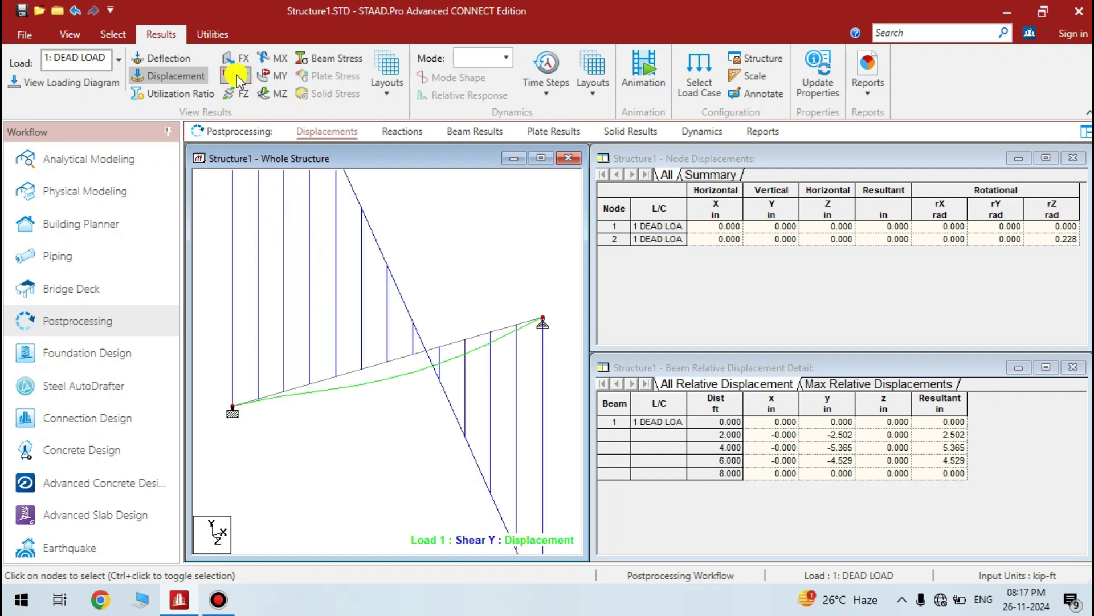
scroll(384, 366, down, 5)
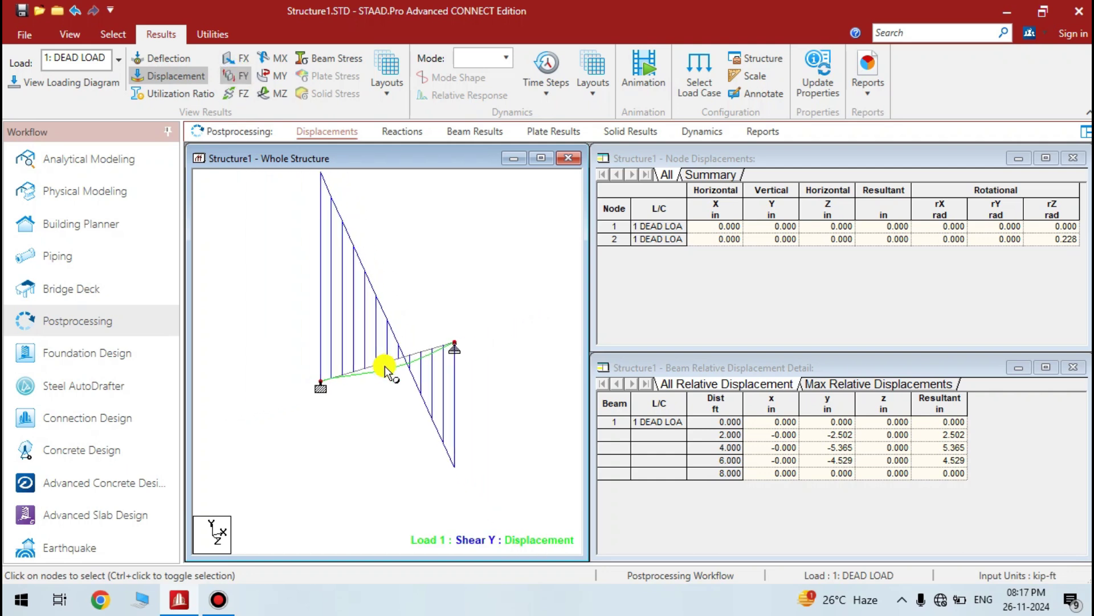
scroll(391, 298, up, 2)
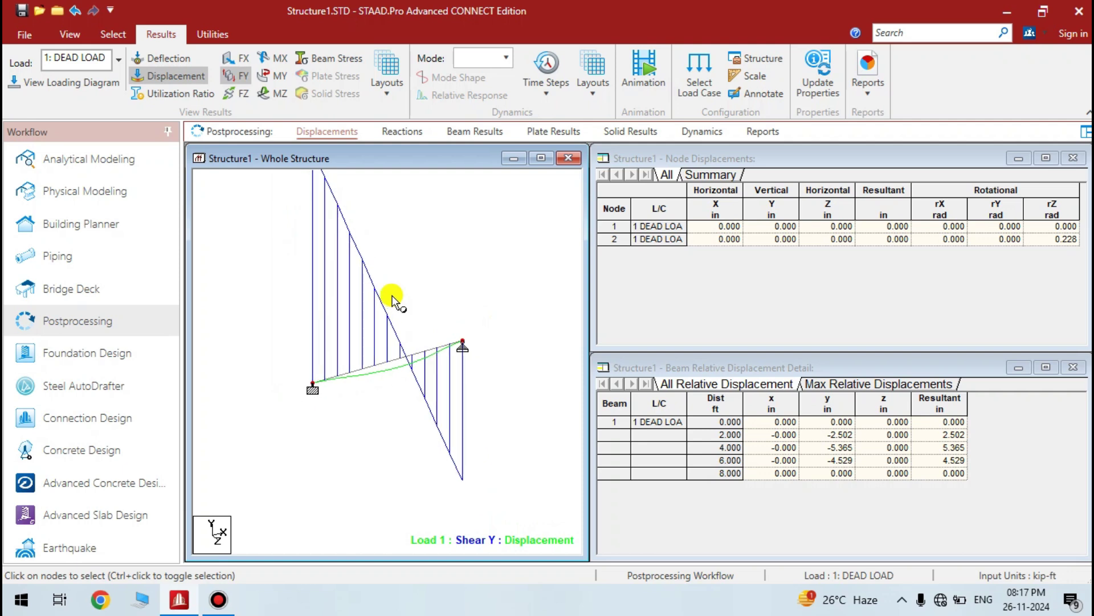
click(236, 77)
scroll(386, 347, up, 3)
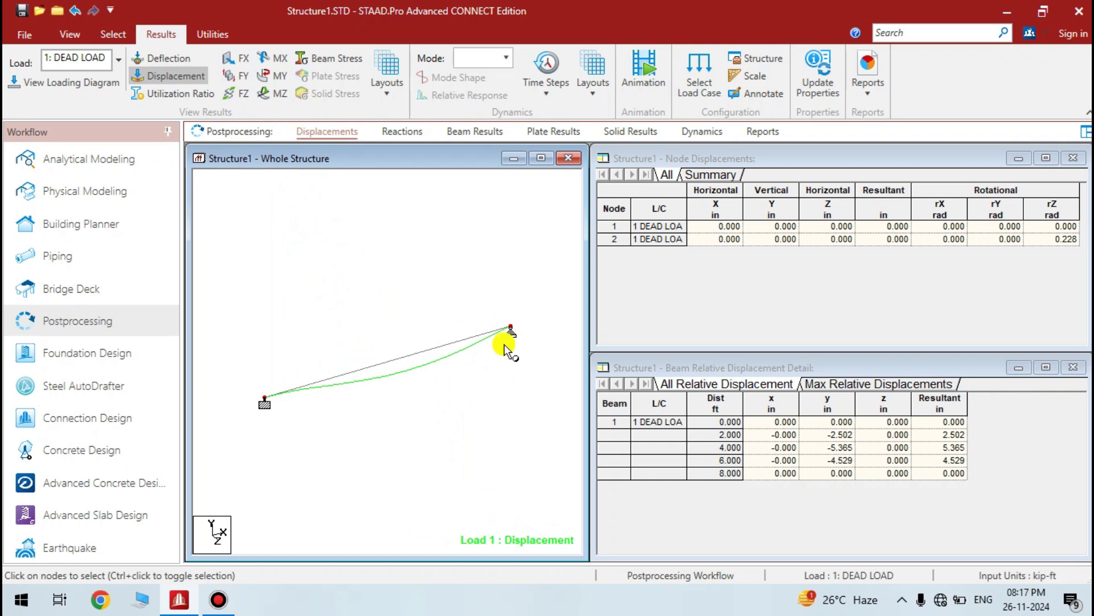
click(279, 94)
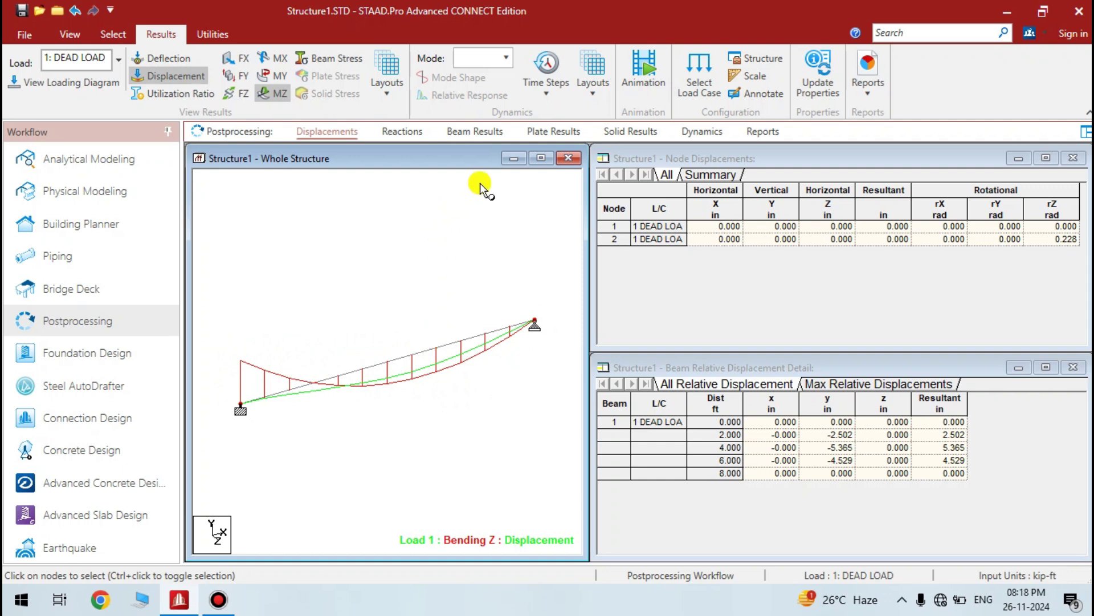
Examine the reactions at both supports and the statics check results.
click(404, 130)
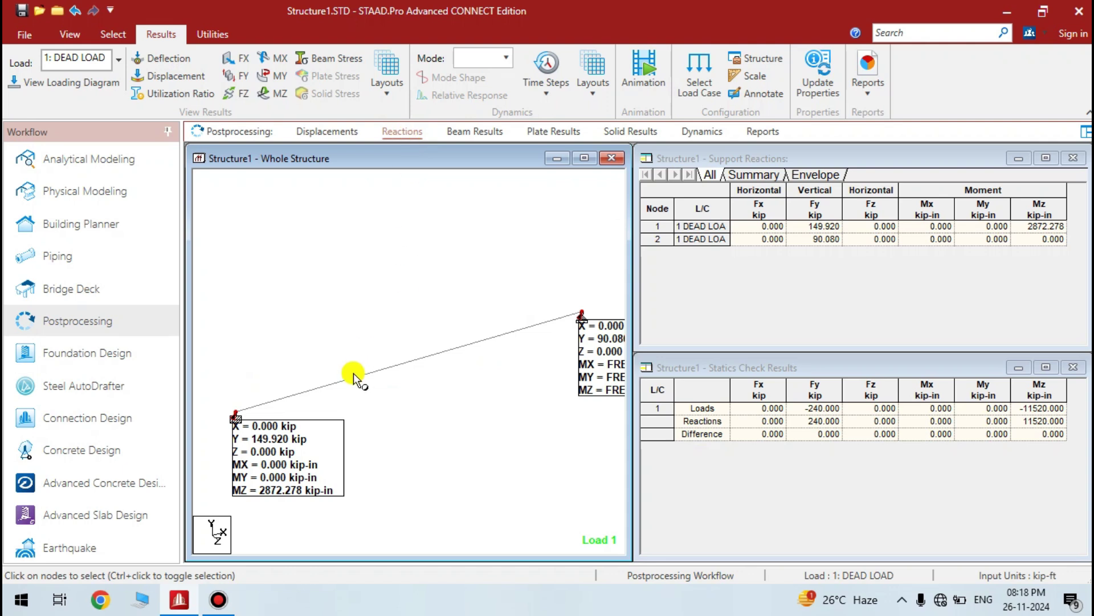
middle_drag(405, 467, 379, 462)
scroll(429, 391, down, 4)
scroll(429, 409, up, 2)
scroll(429, 409, down, 1)
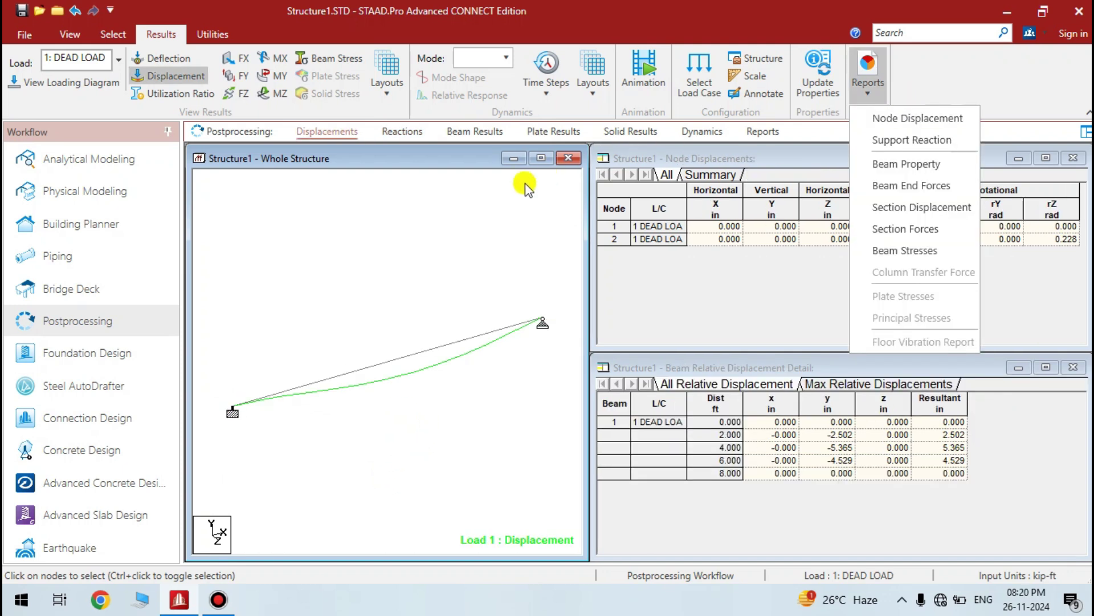
click(525, 184)
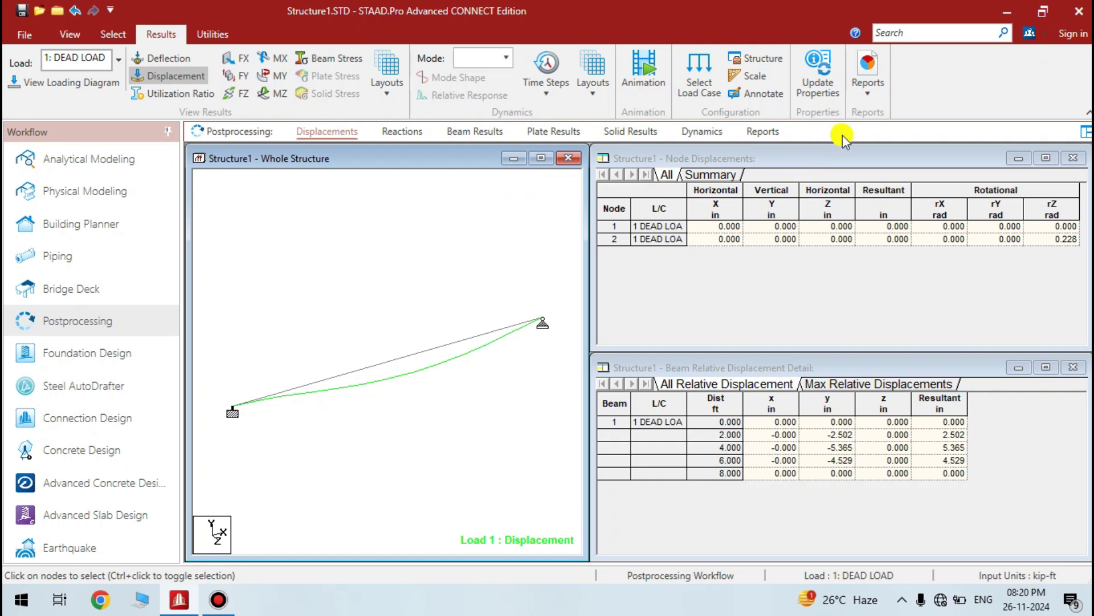
click(869, 91)
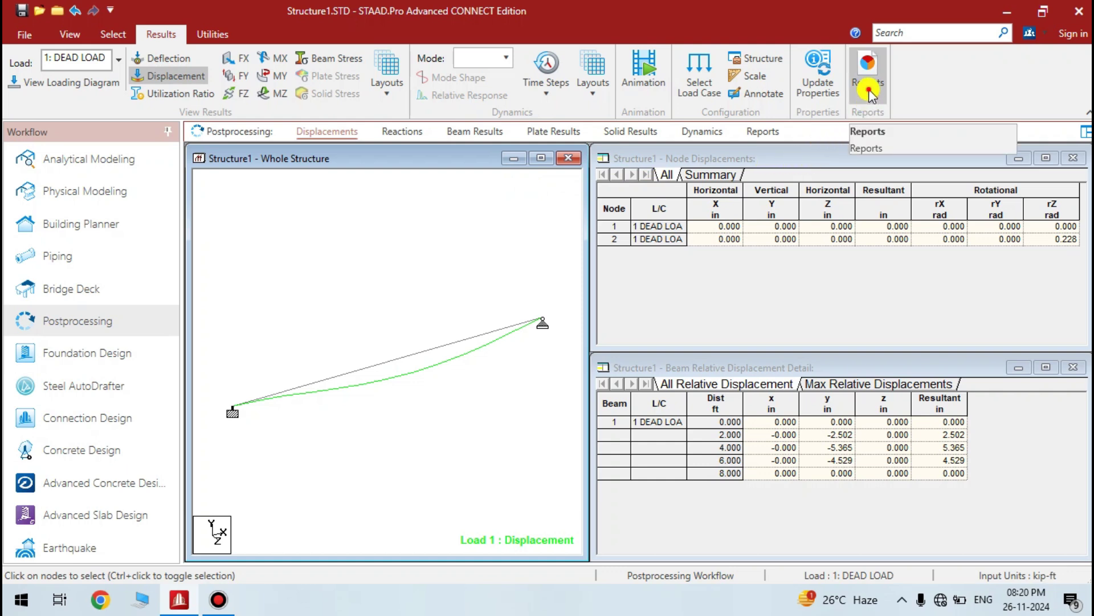
click(868, 91)
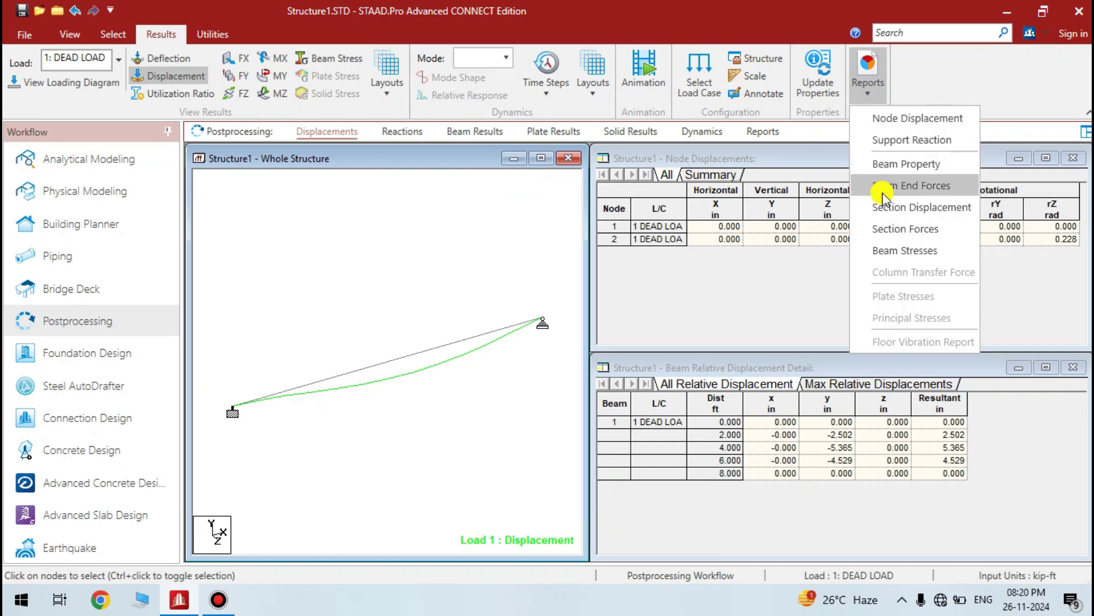
click(919, 120)
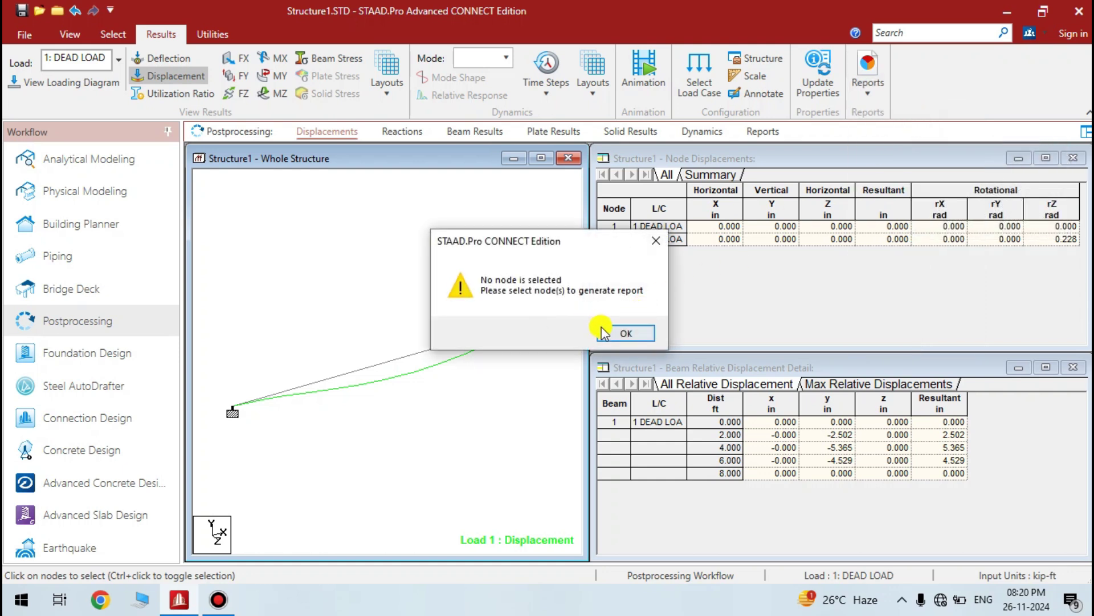
click(626, 331)
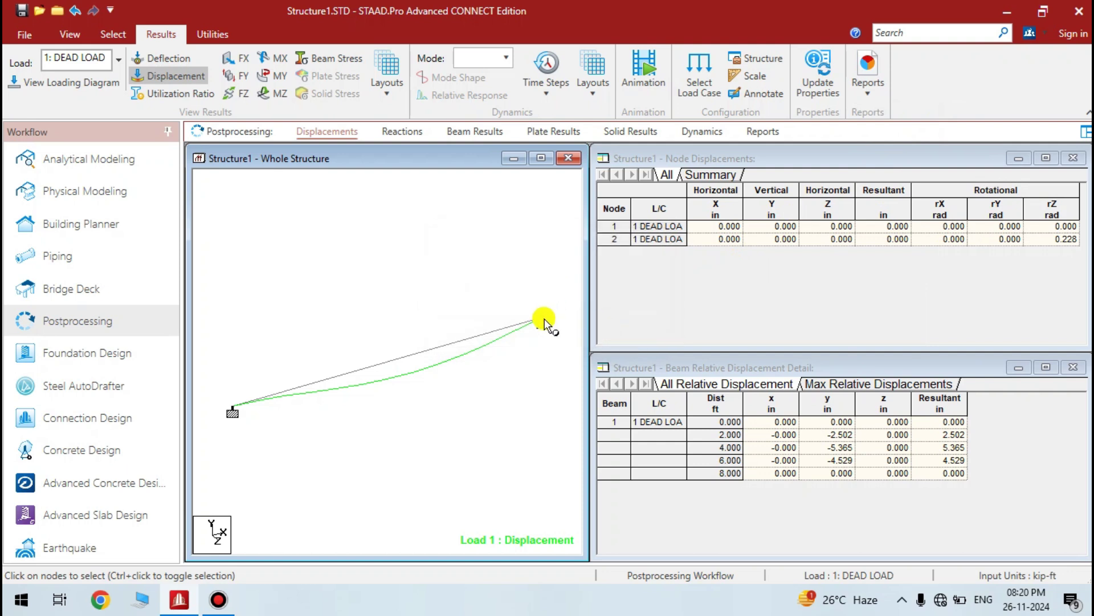
Generate a Node Displacement report for the pinned support node, sorted by Z-Rotational displacement.
click(545, 320)
click(869, 88)
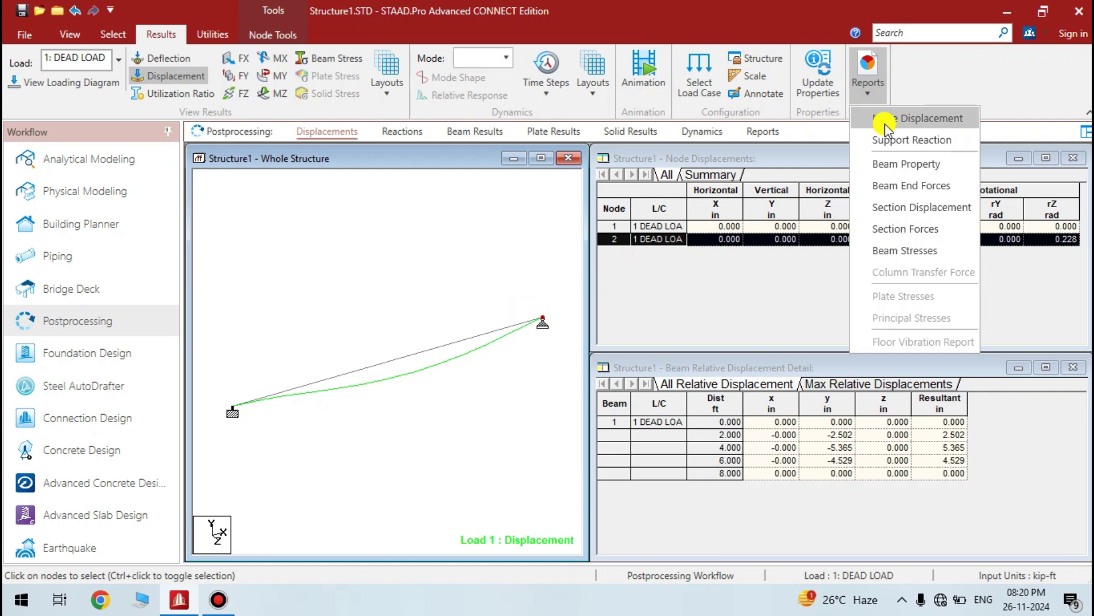
click(885, 119)
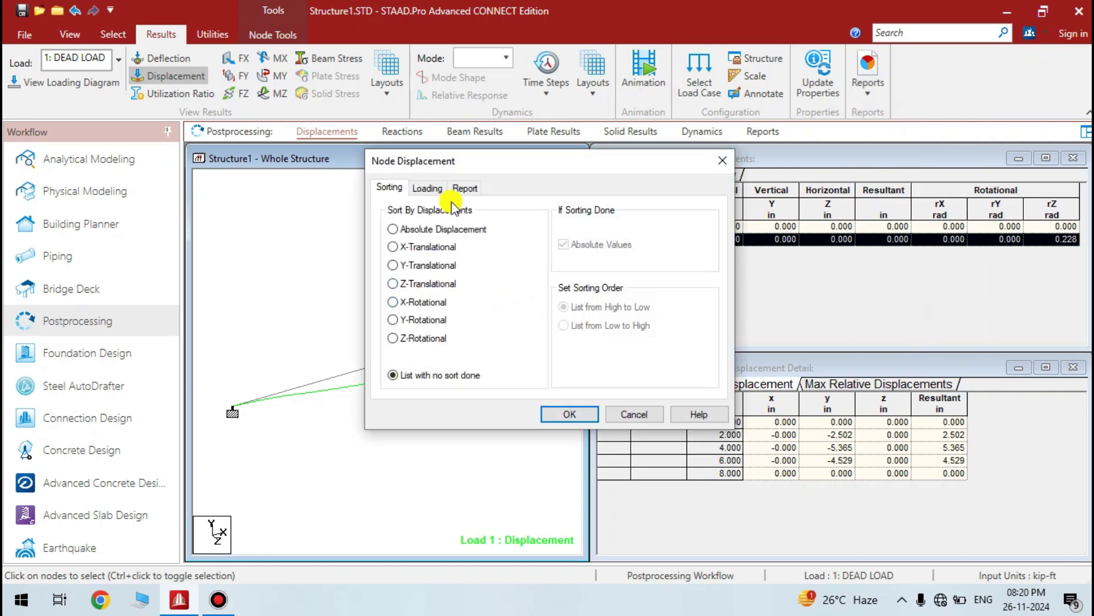
drag(478, 166, 694, 161)
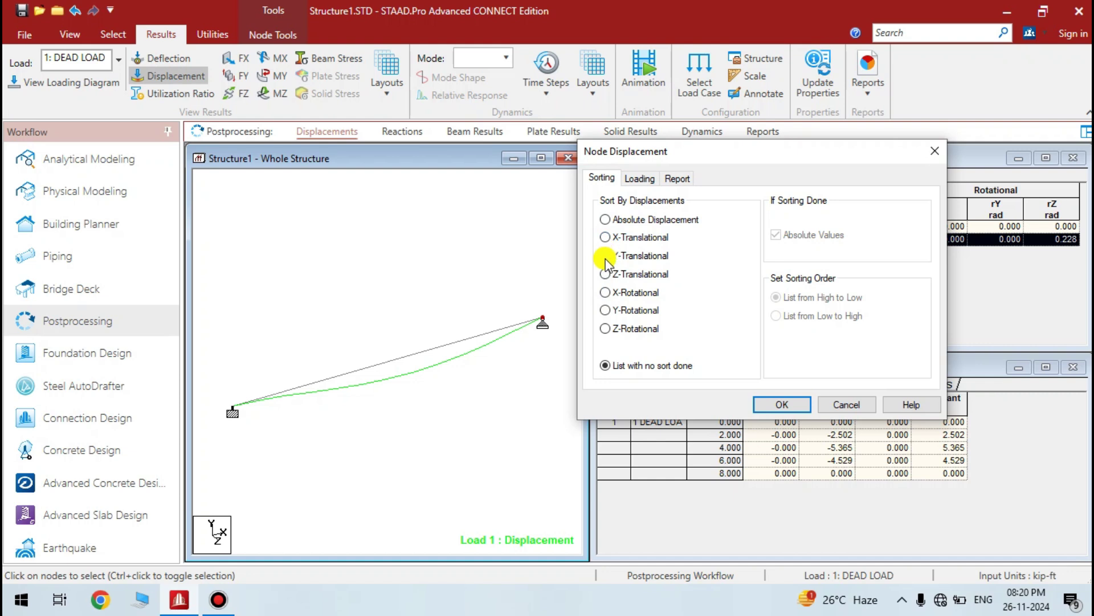
click(608, 328)
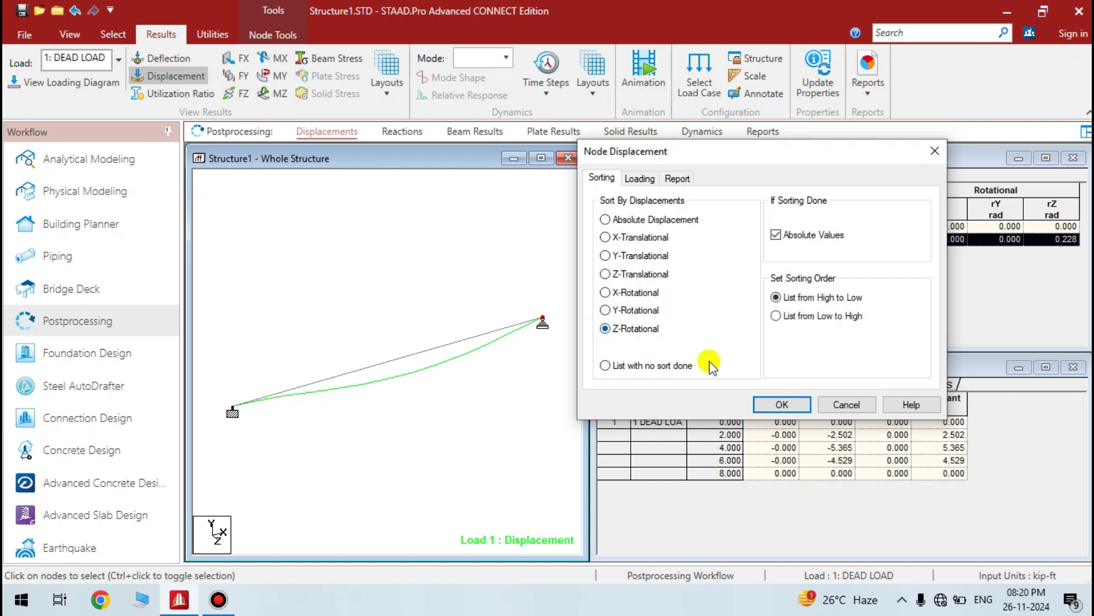
click(766, 406)
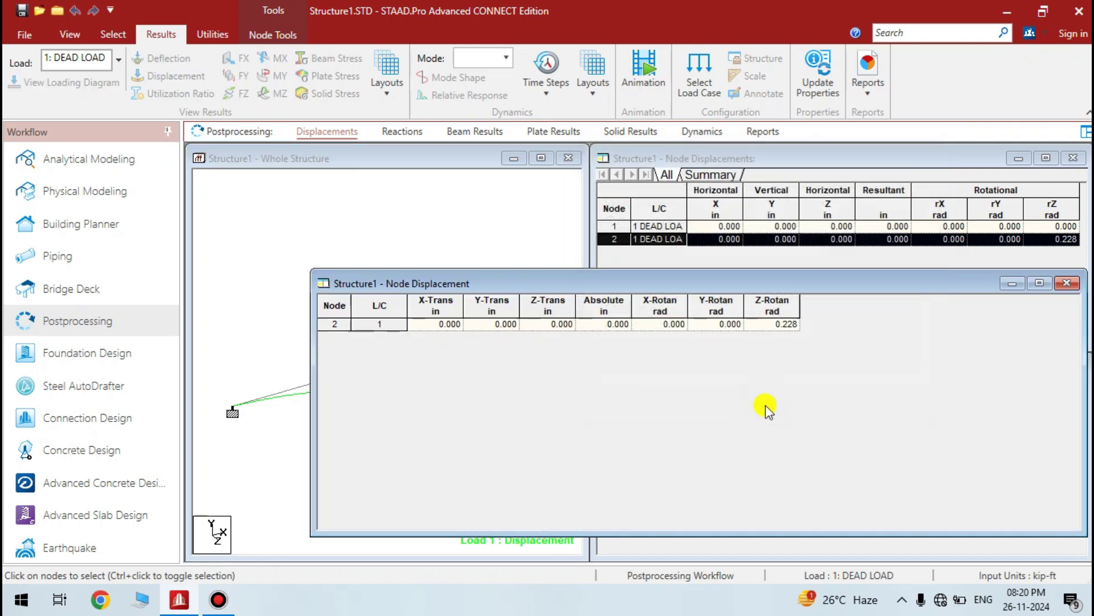
Examine the pinned node's Z rotation in the report against the Node Displacements table, and close the report.
click(778, 330)
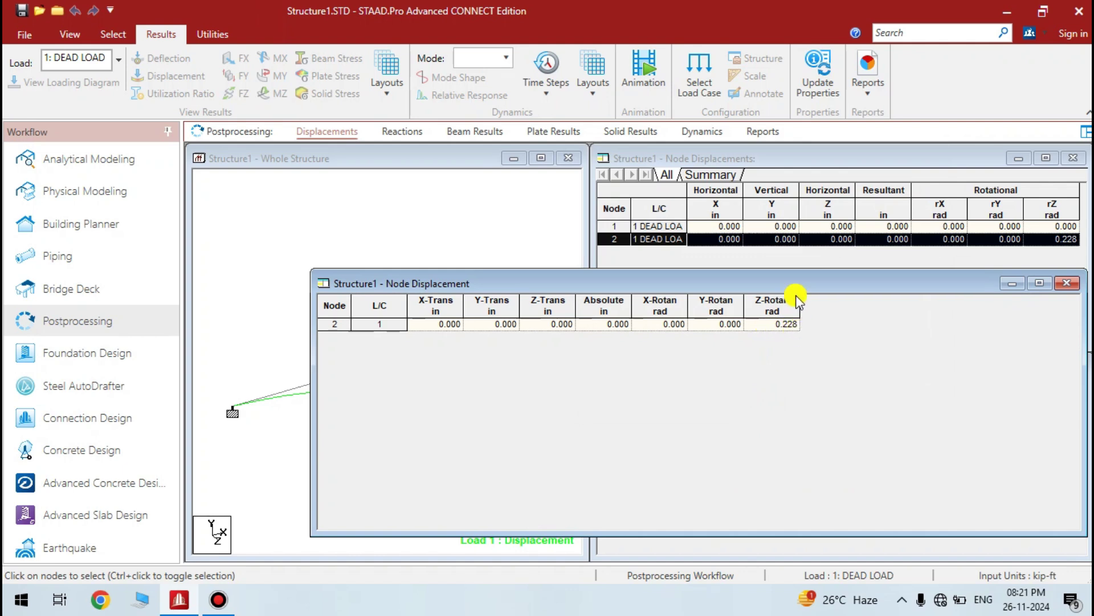
drag(794, 285, 618, 440)
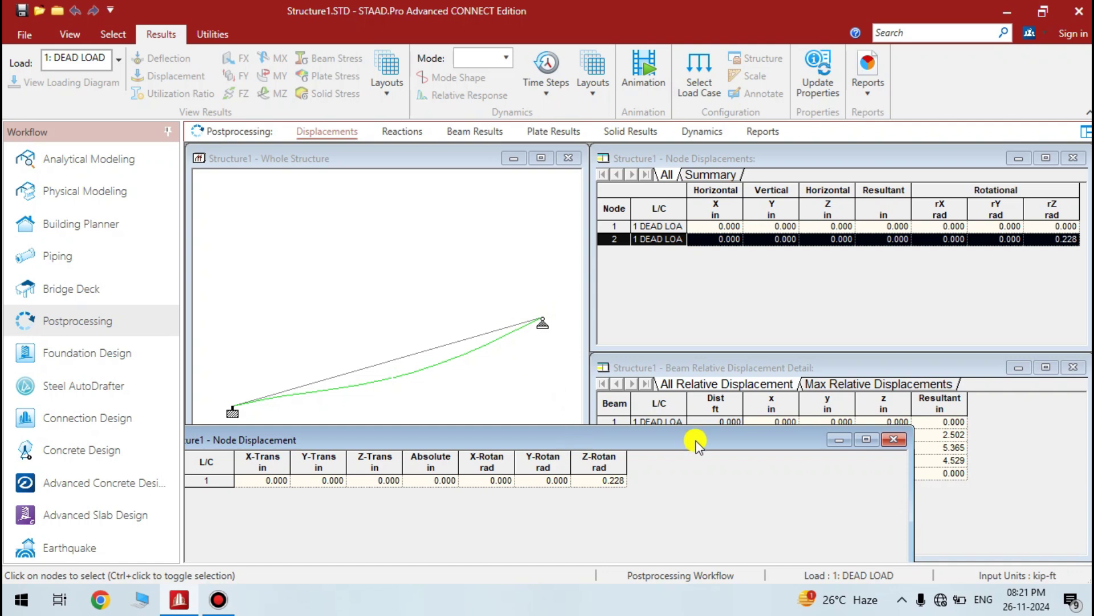
drag(764, 442, 850, 448)
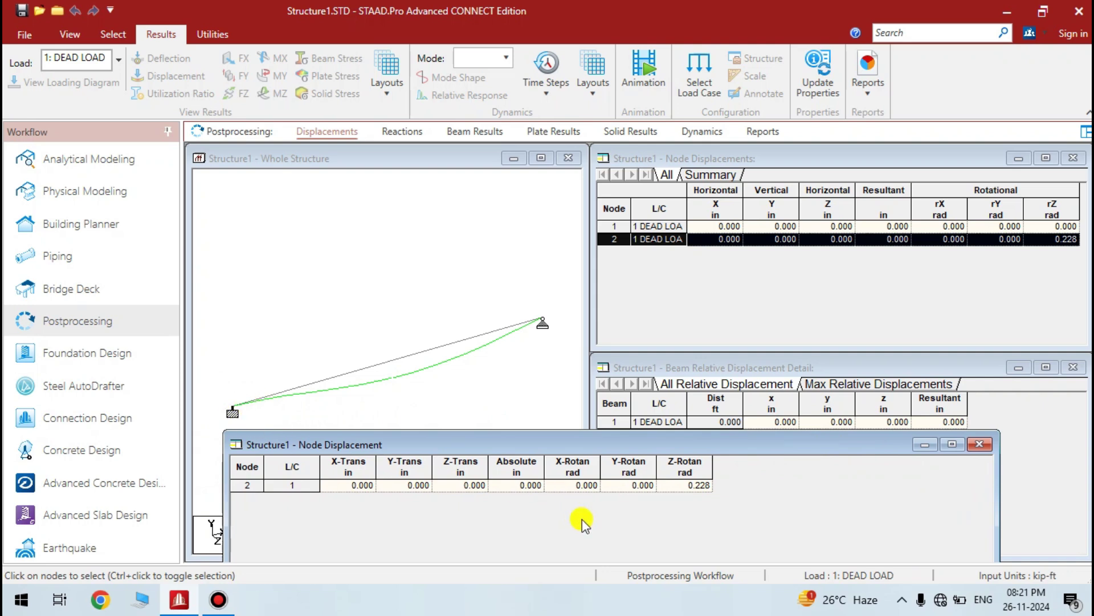
click(979, 444)
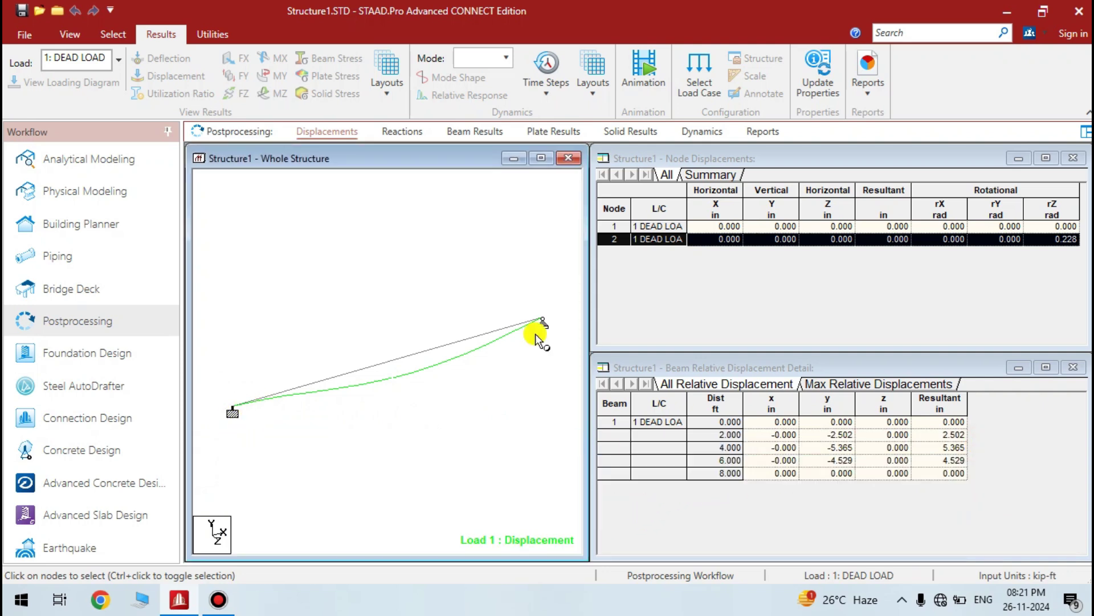
Generate a Node Displacement report for the fixed support node, sorted by Z-Rotational displacement, and close it after review.
click(233, 410)
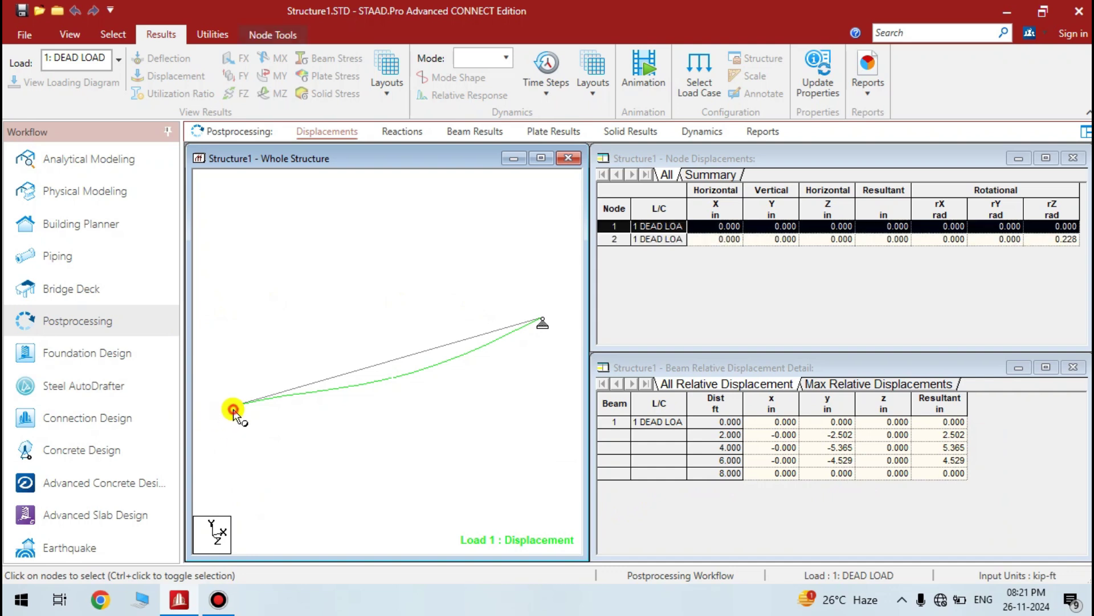
click(867, 78)
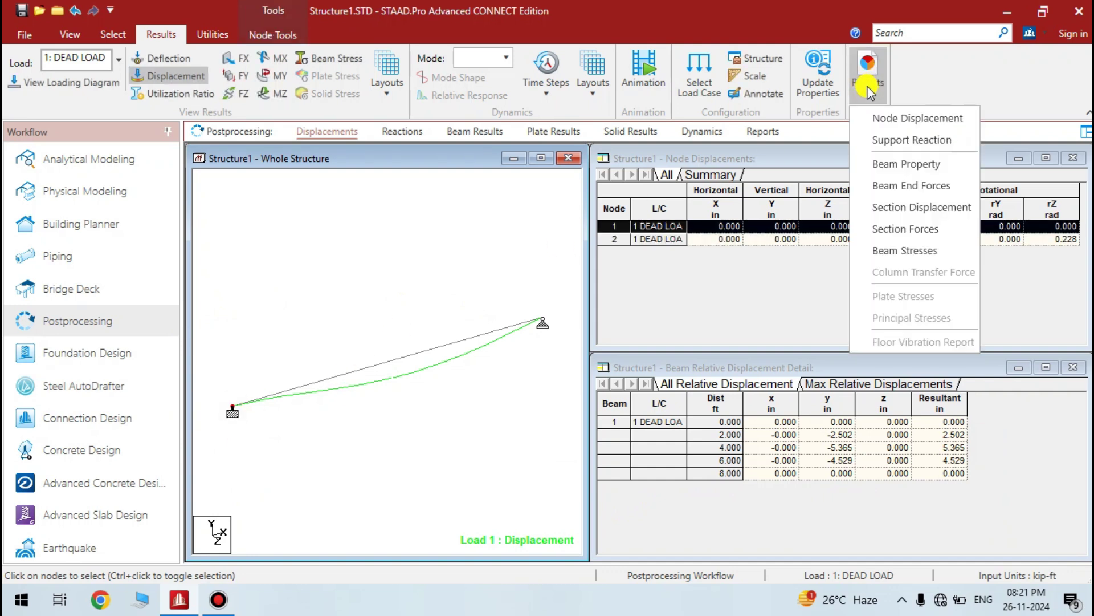
click(902, 119)
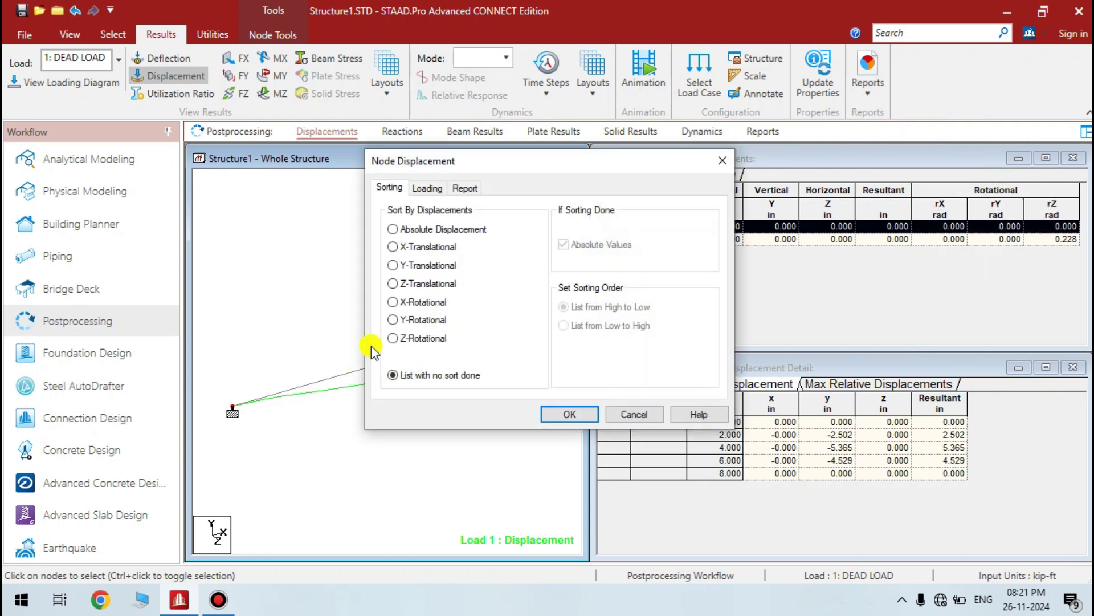
click(415, 338)
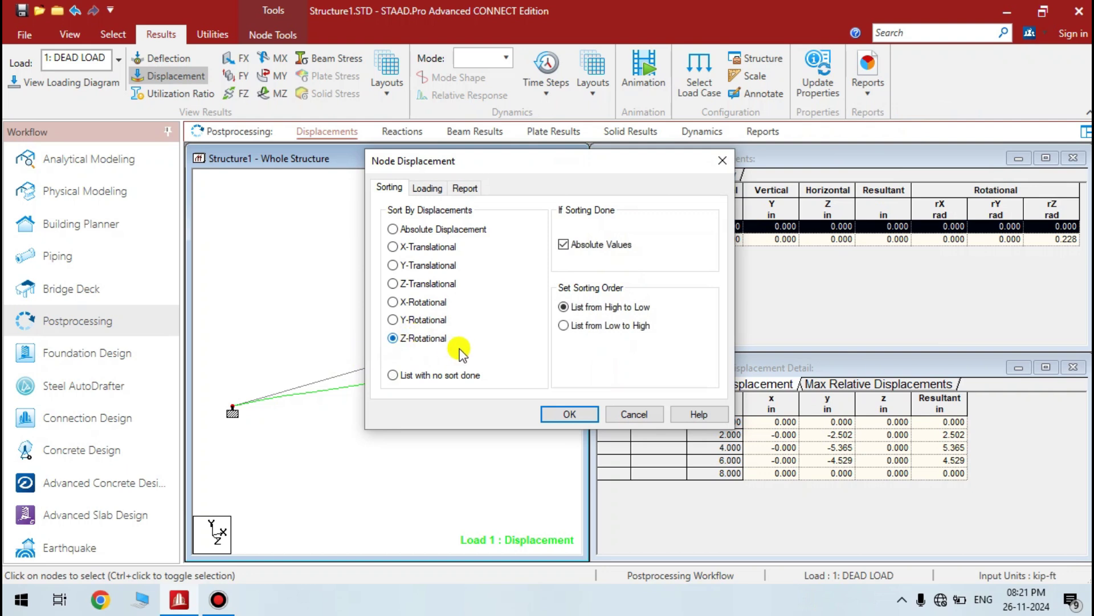
click(557, 420)
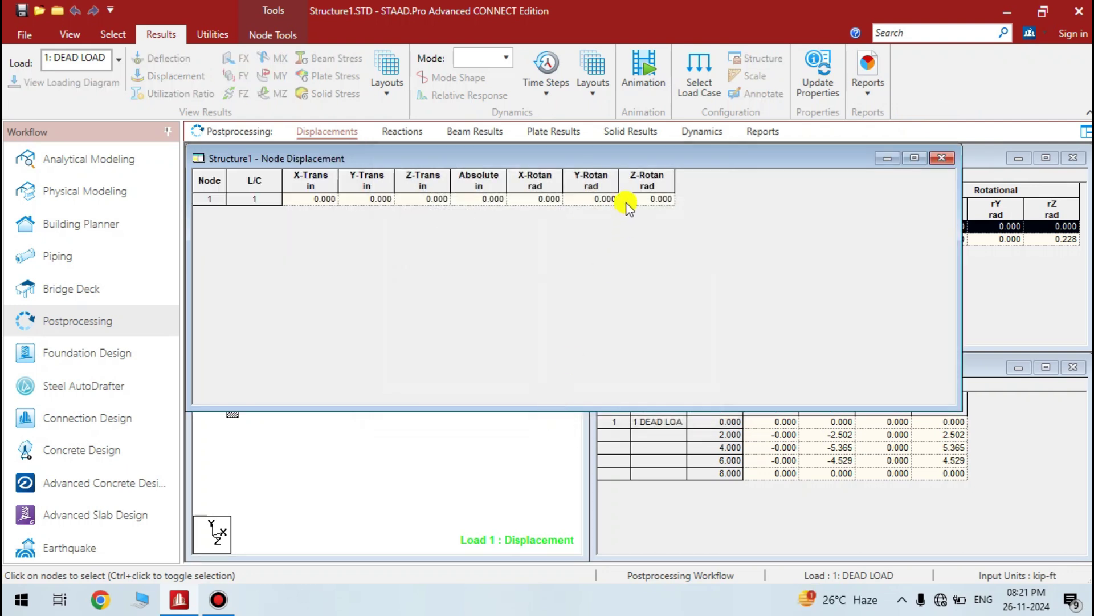
drag(635, 161, 570, 290)
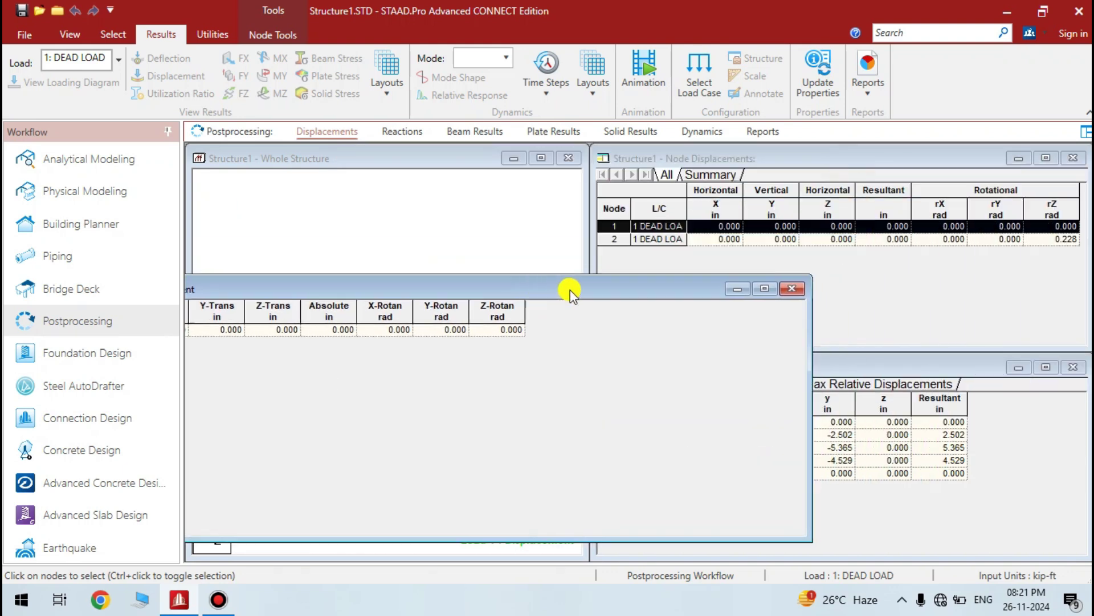
click(793, 290)
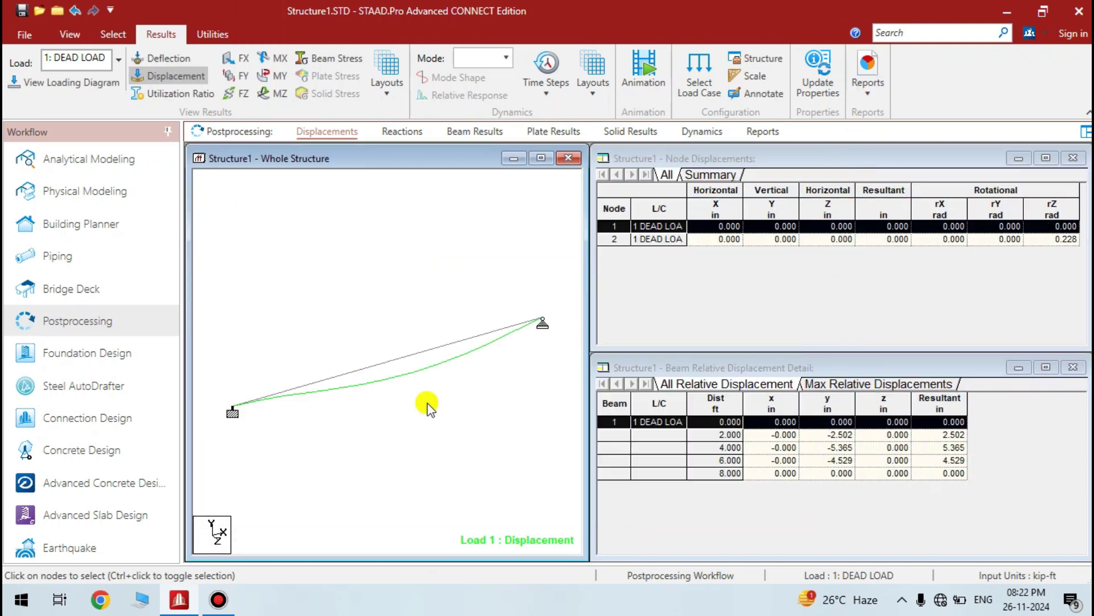
Generate a Beam Stresses report for the beam, sorted by Bending Mz from high to low.
click(402, 359)
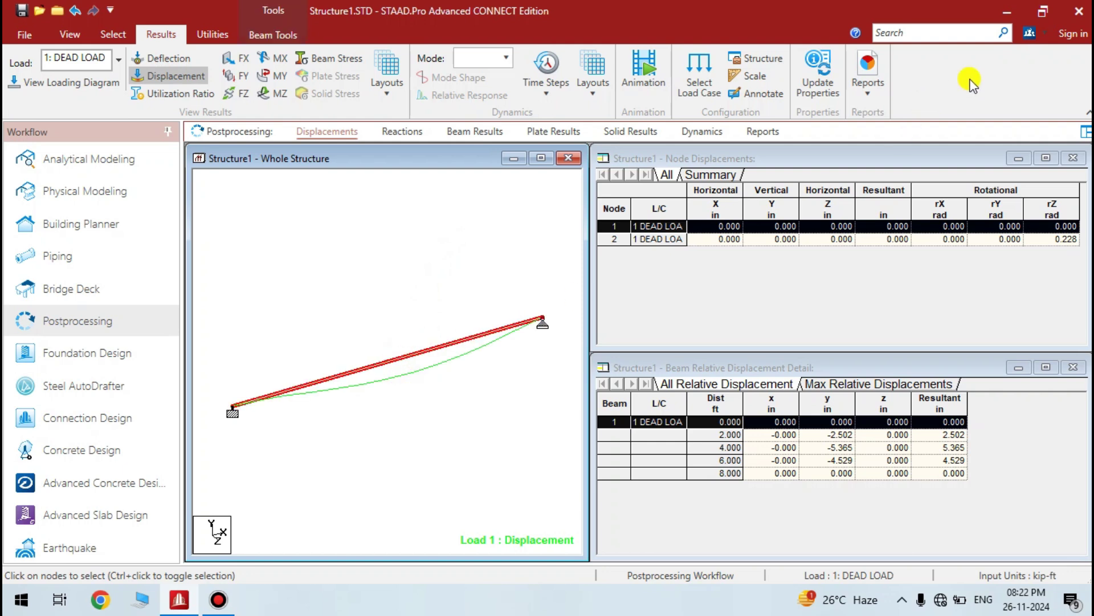
click(867, 92)
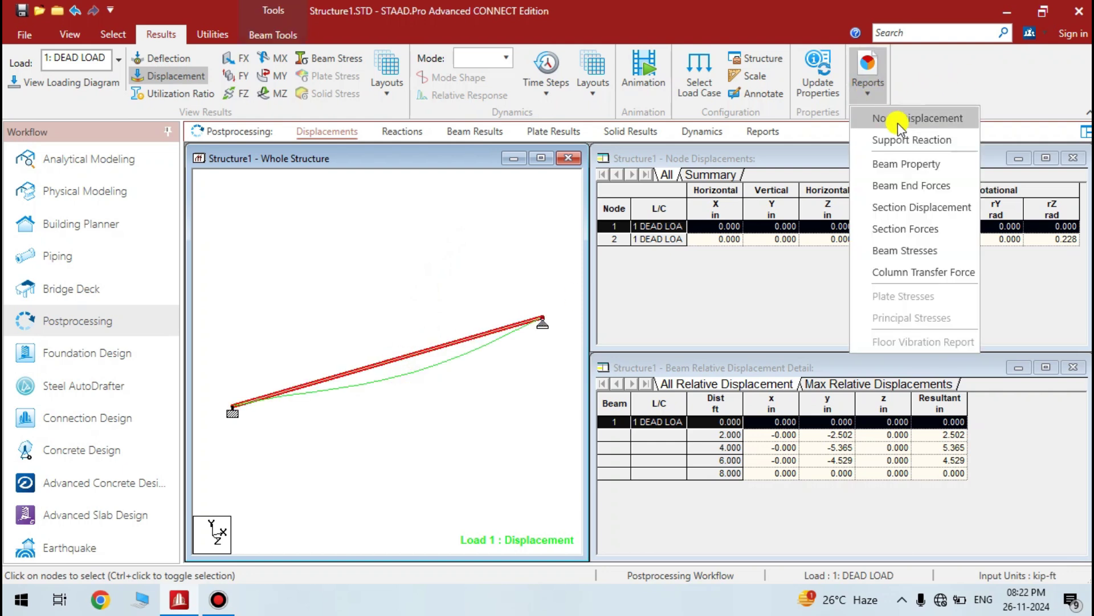
click(925, 250)
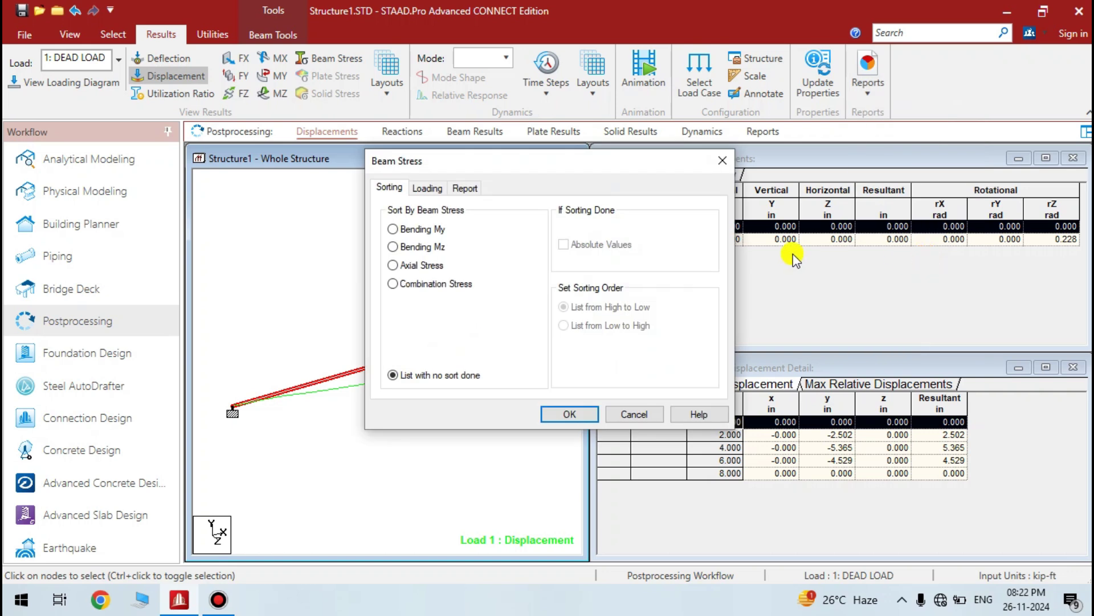
click(415, 246)
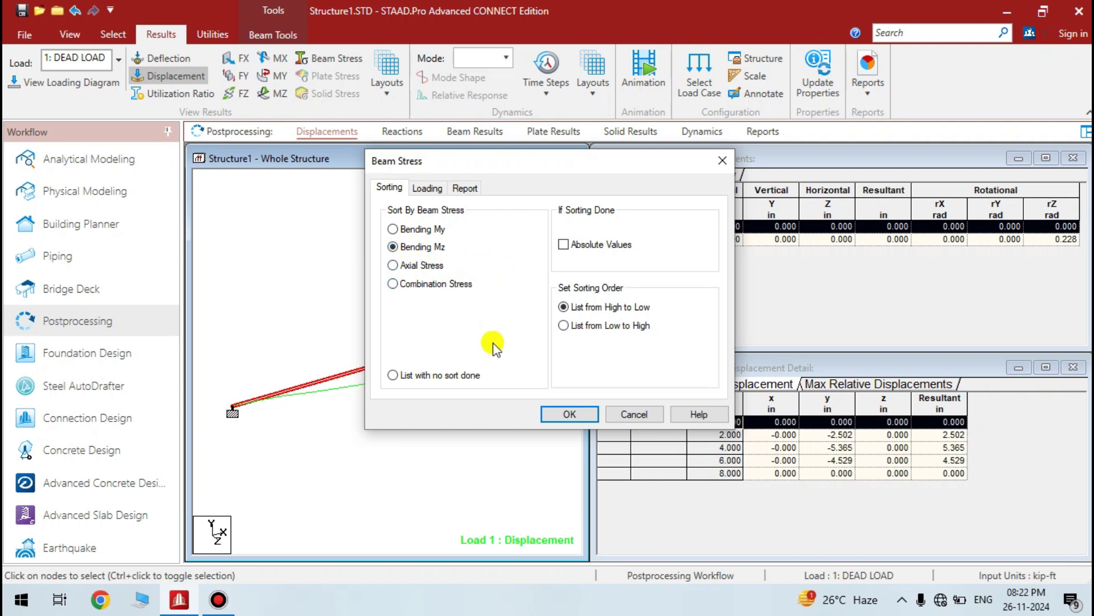
click(548, 416)
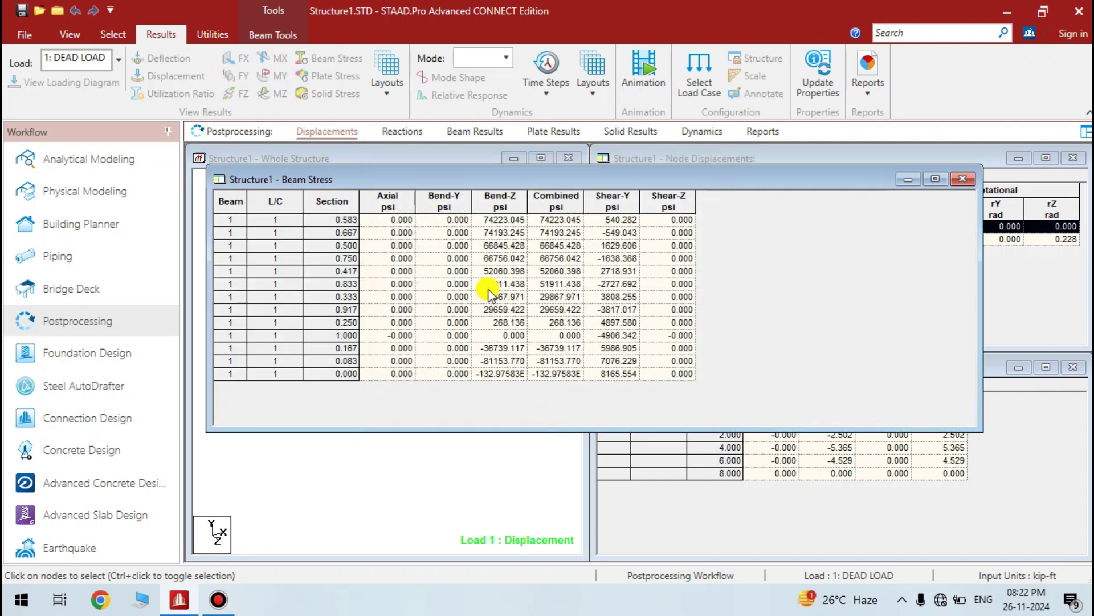
Examine the bending and shear stresses at the beam's sections in the stress report, and close the report.
click(344, 222)
click(341, 233)
click(343, 259)
click(340, 297)
click(339, 327)
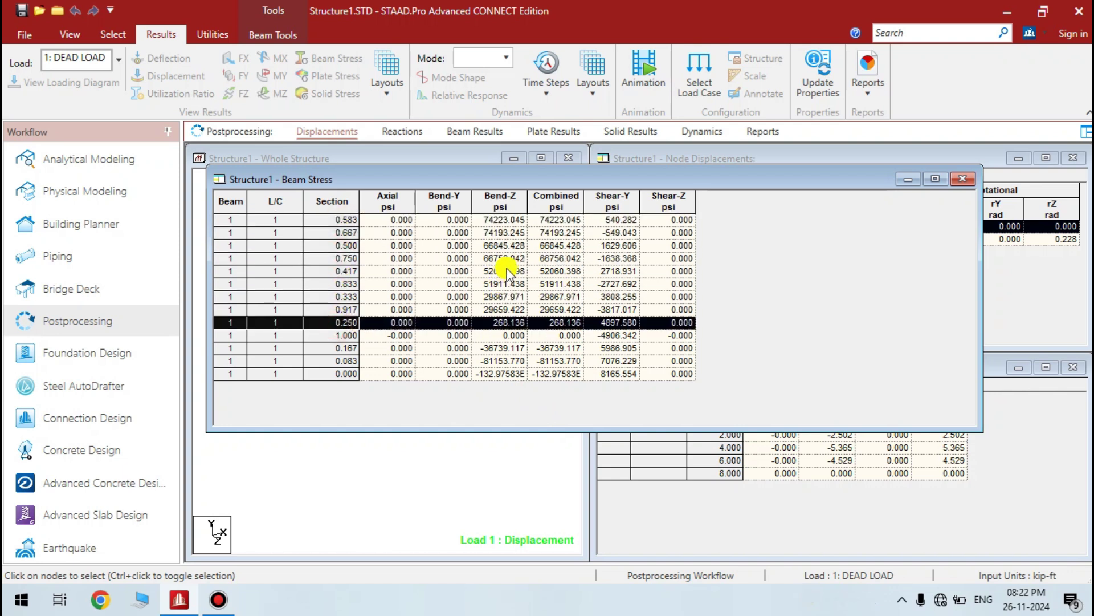
click(505, 221)
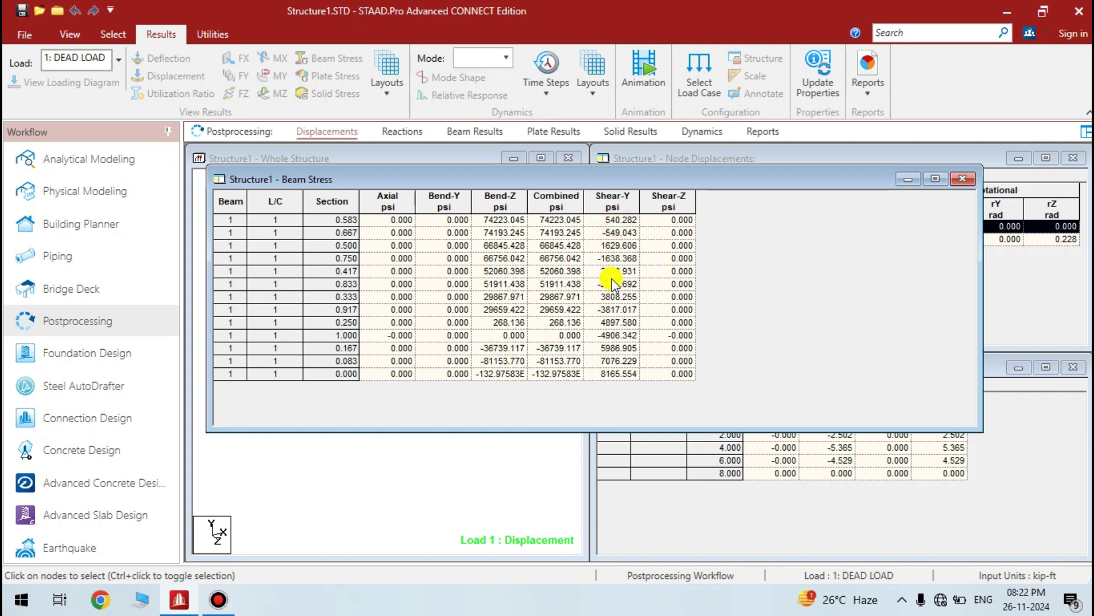
click(964, 180)
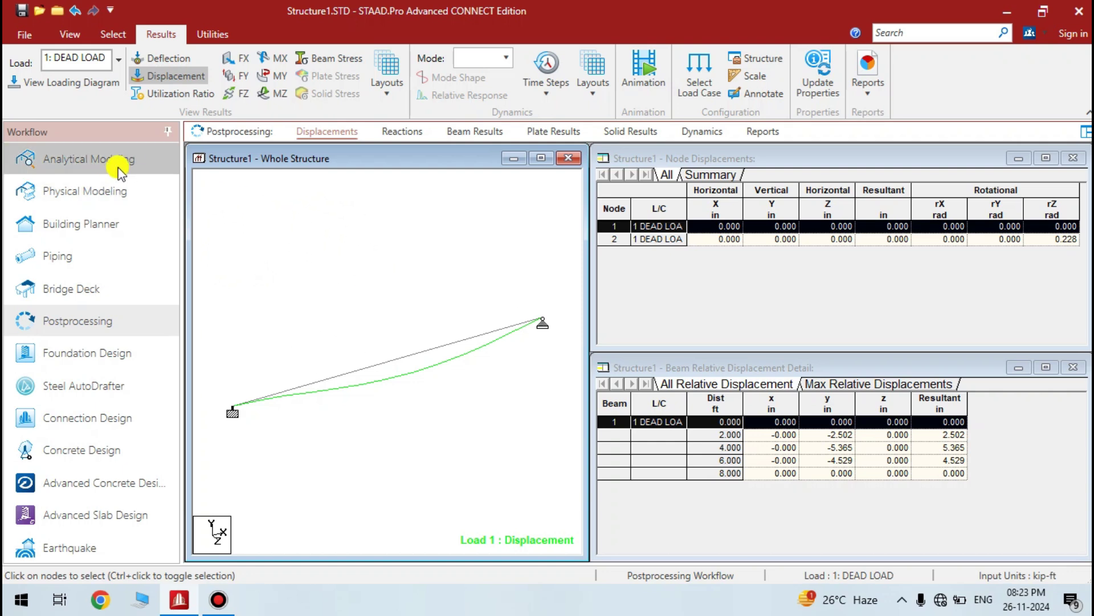
Return to Analytical Modeling and select the UNI GY -30 kip/ft load under the DEAD LOAD case to show it on the beam.
click(104, 162)
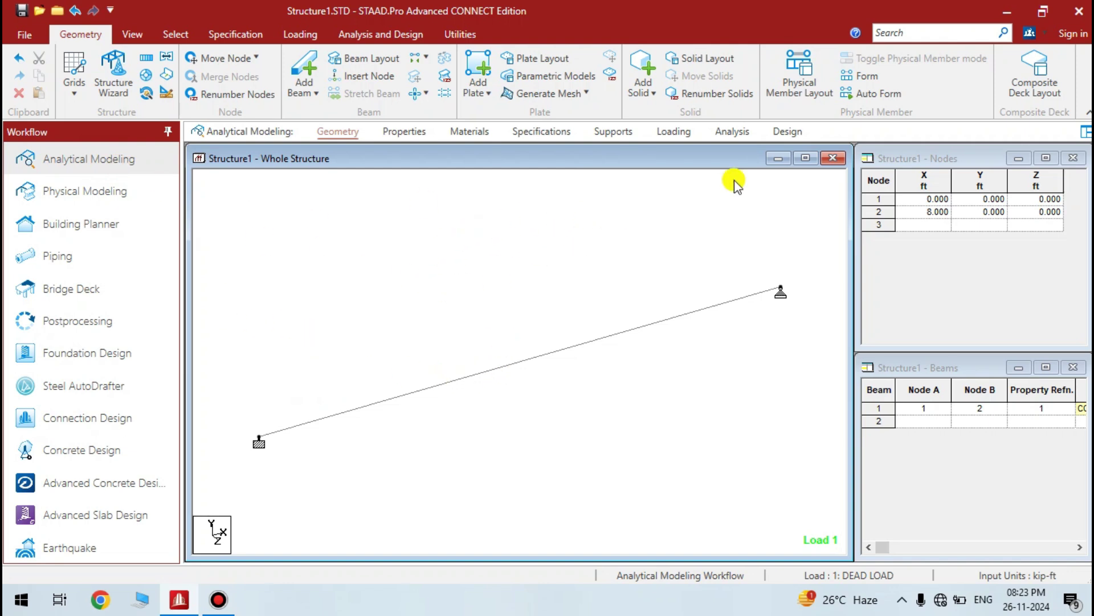
click(678, 136)
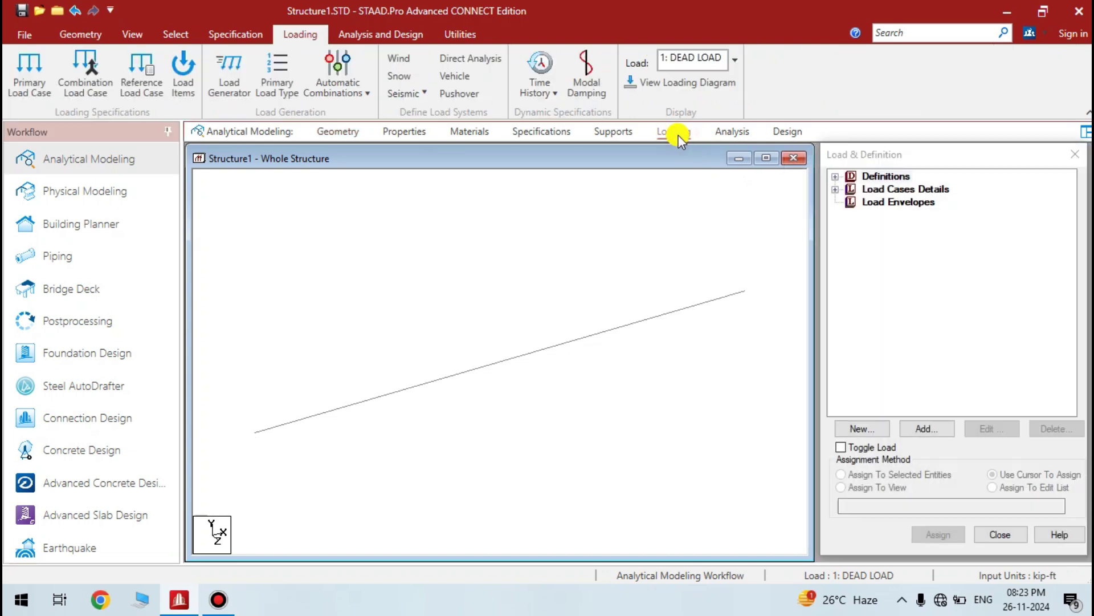
click(835, 189)
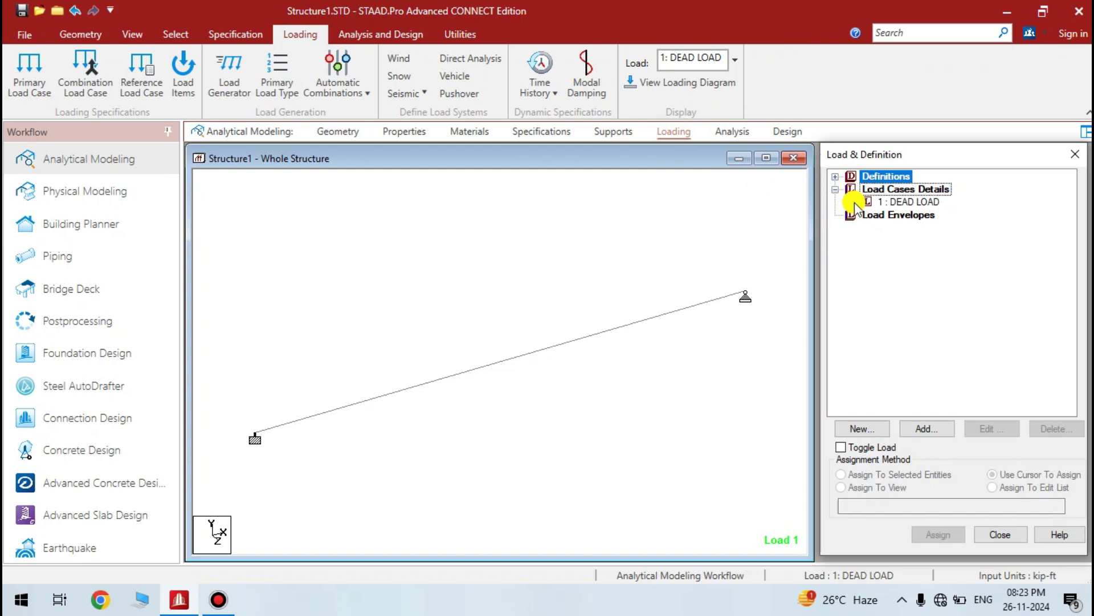
click(851, 202)
click(916, 215)
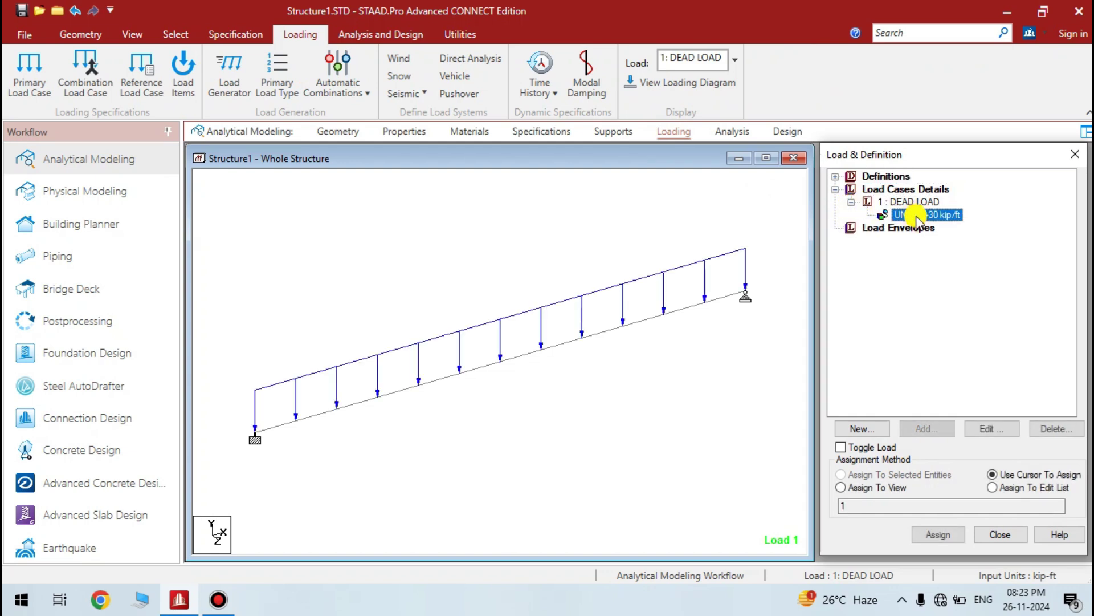
click(546, 449)
scroll(590, 349, down, 4)
scroll(570, 336, up, 5)
scroll(540, 325, down, 1)
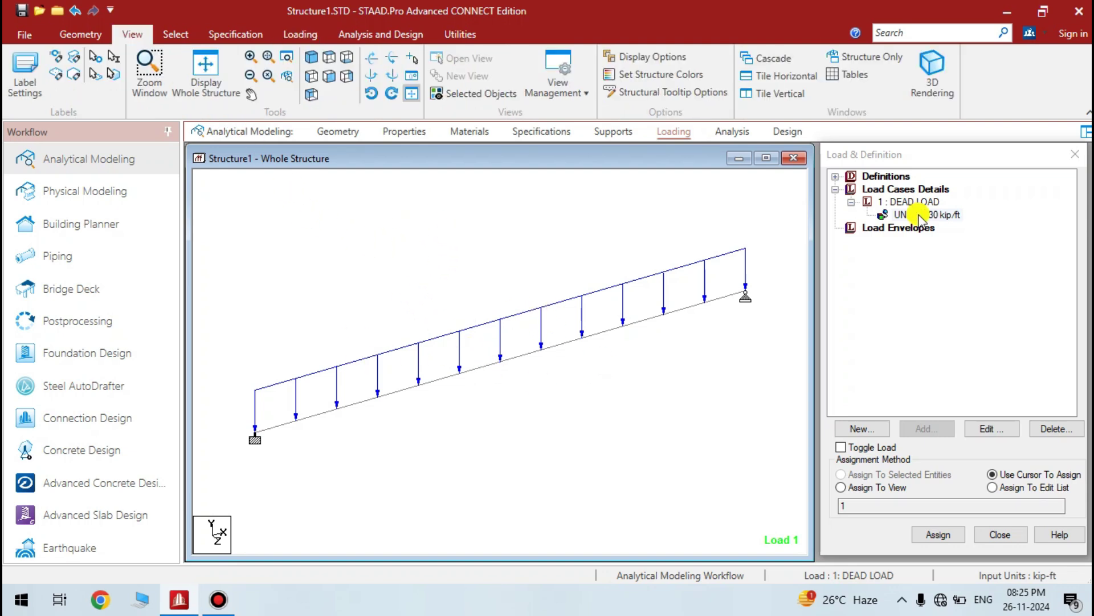
click(920, 216)
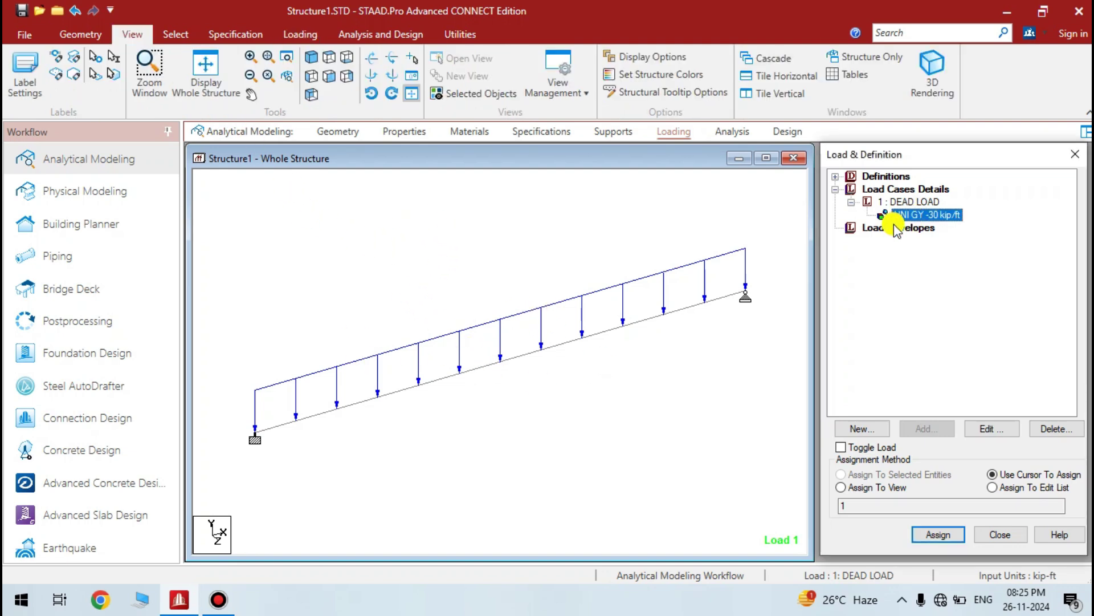
Open the diagram scale settings, move the dialog off the load diagram, and enable immediate application of scale changes.
click(19, 94)
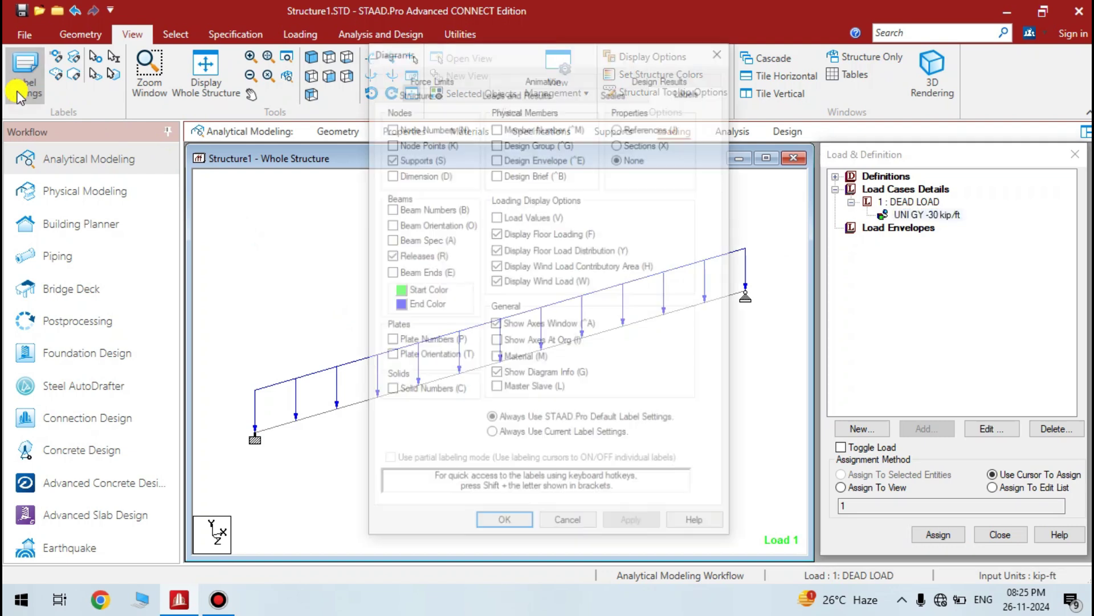
click(613, 92)
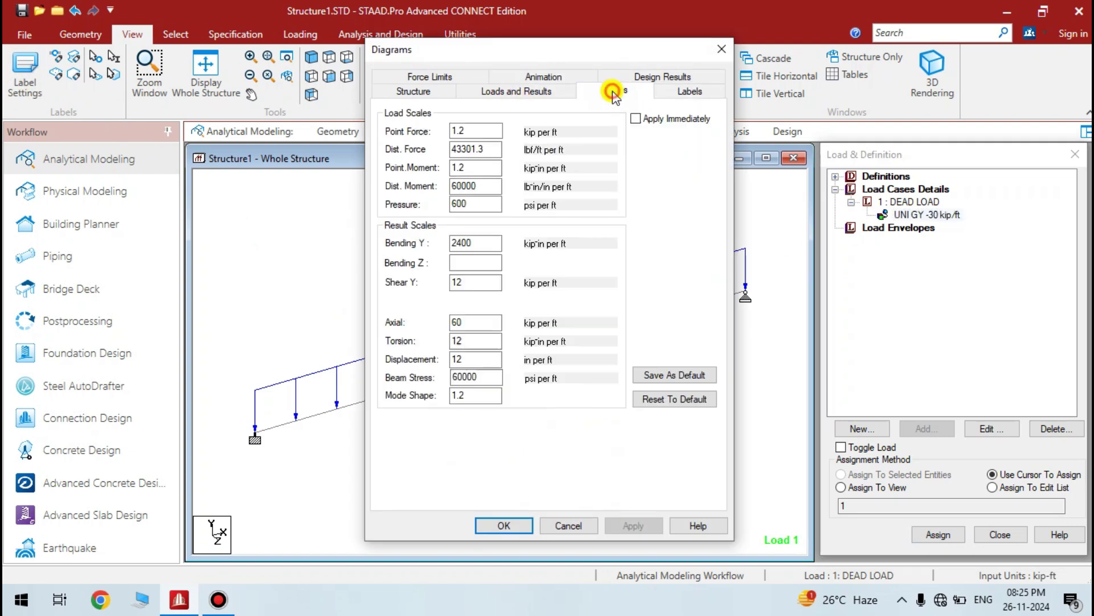
drag(596, 60, 253, 64)
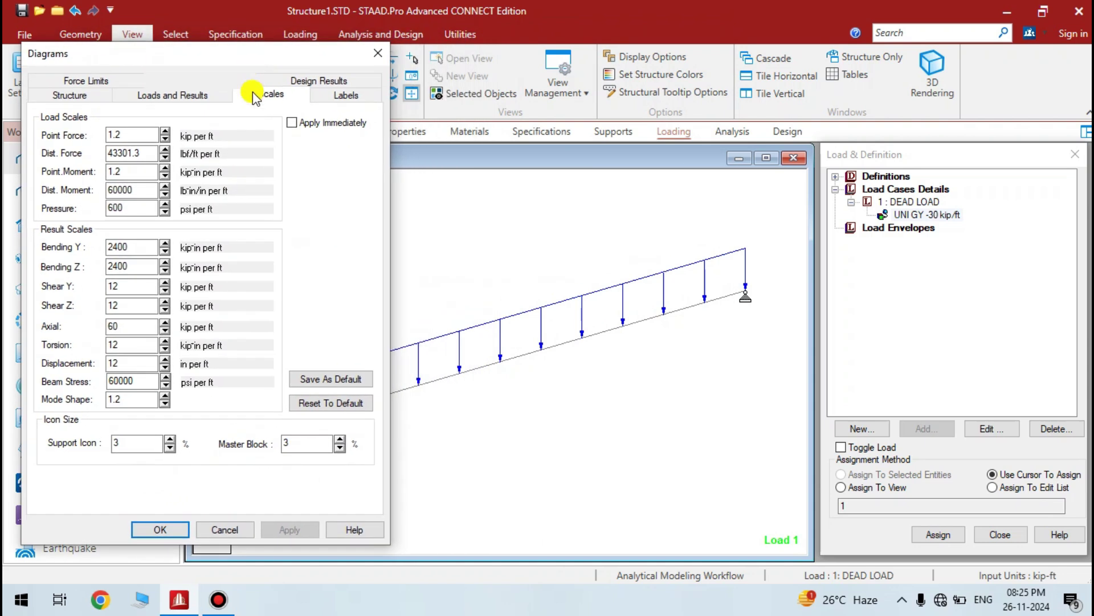
click(292, 124)
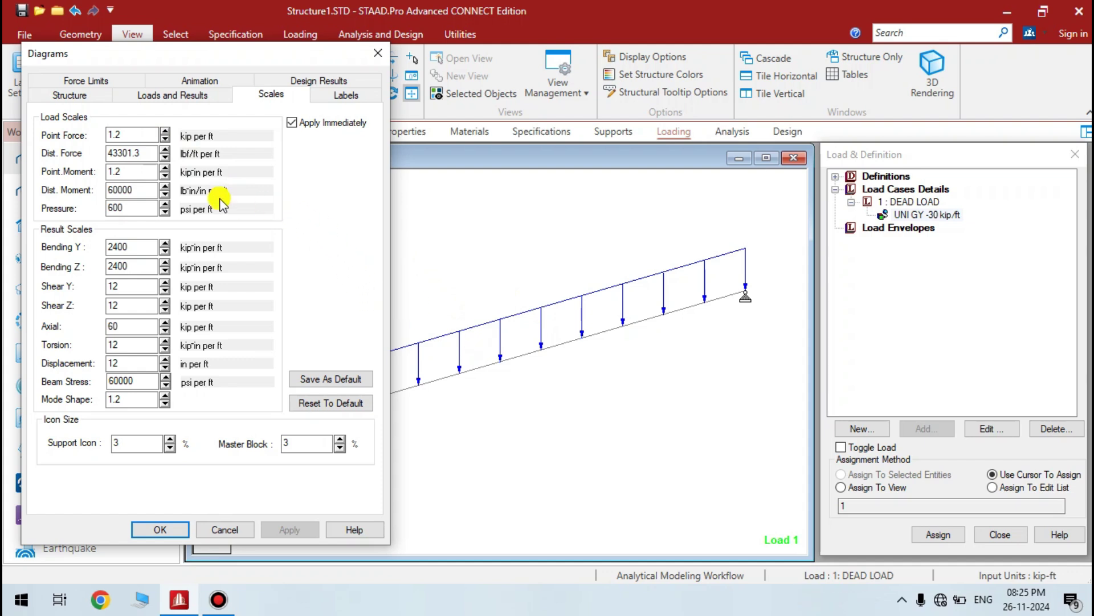
Try smaller and larger distributed force scales on the beam's load diagram, and accept a scale of 53000 lbf/ft per ft.
click(165, 158)
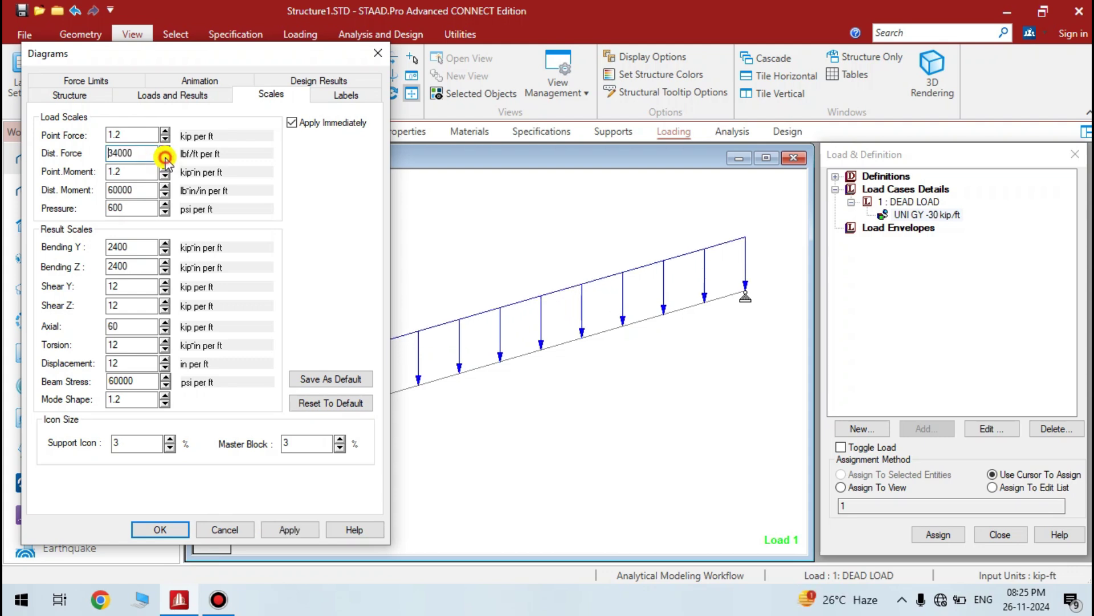
click(166, 159)
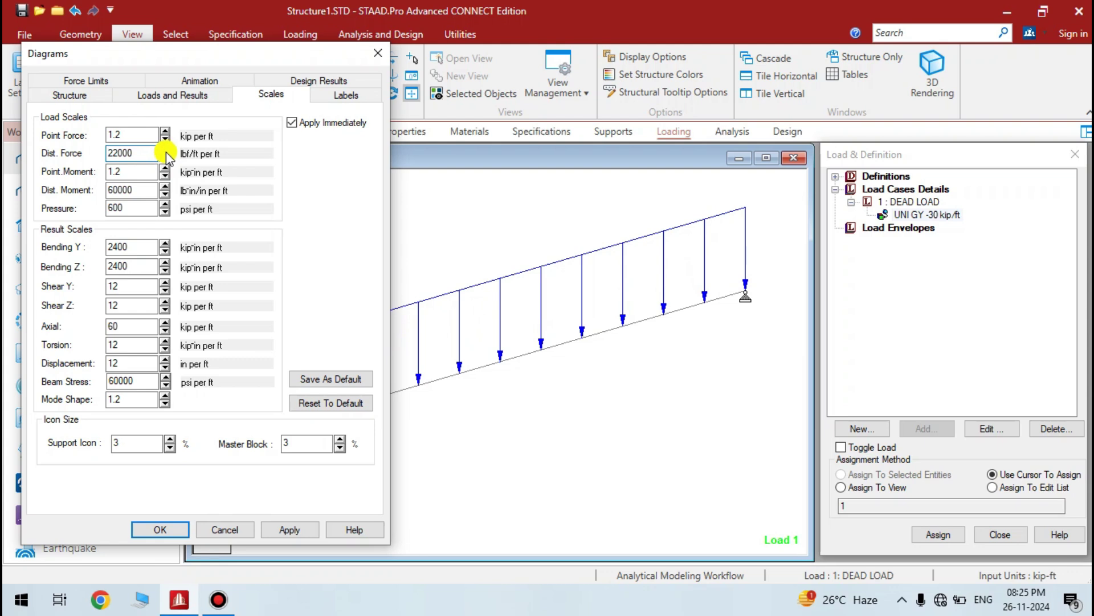
click(165, 150)
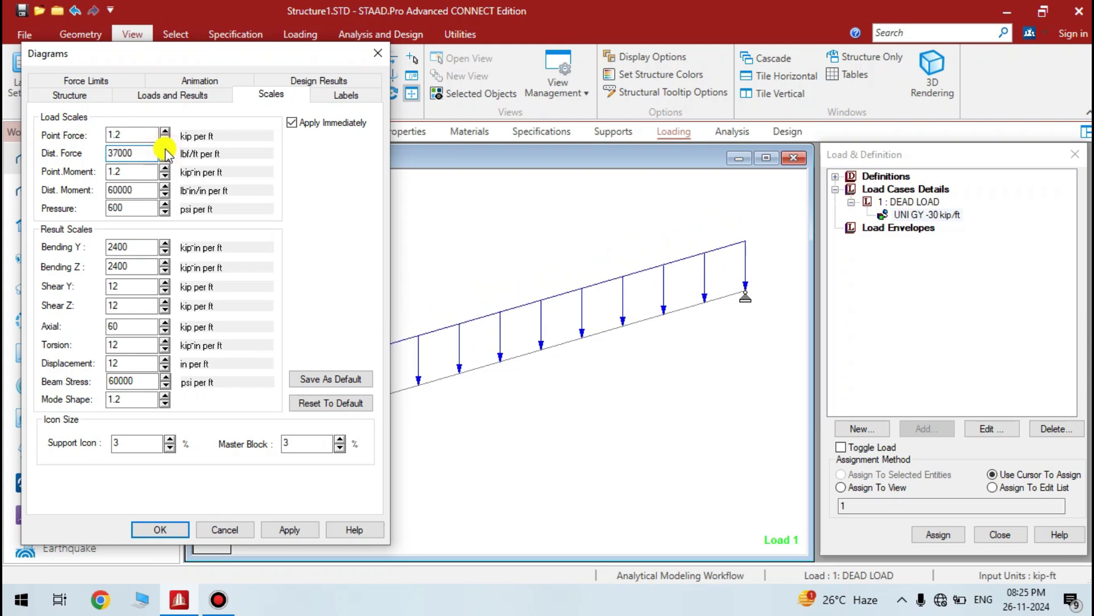
click(166, 150)
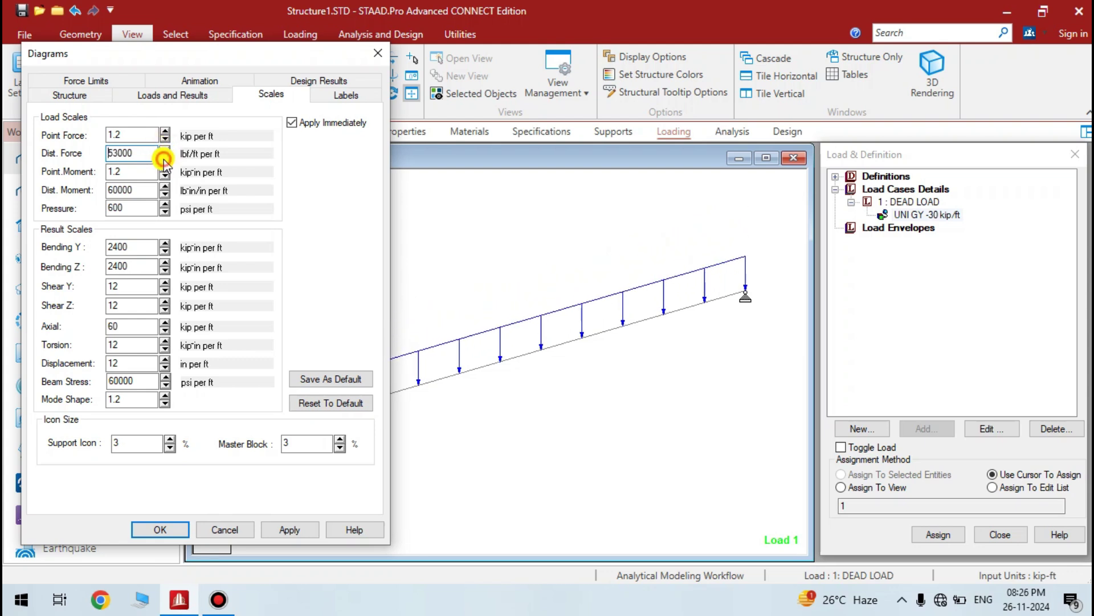
click(165, 159)
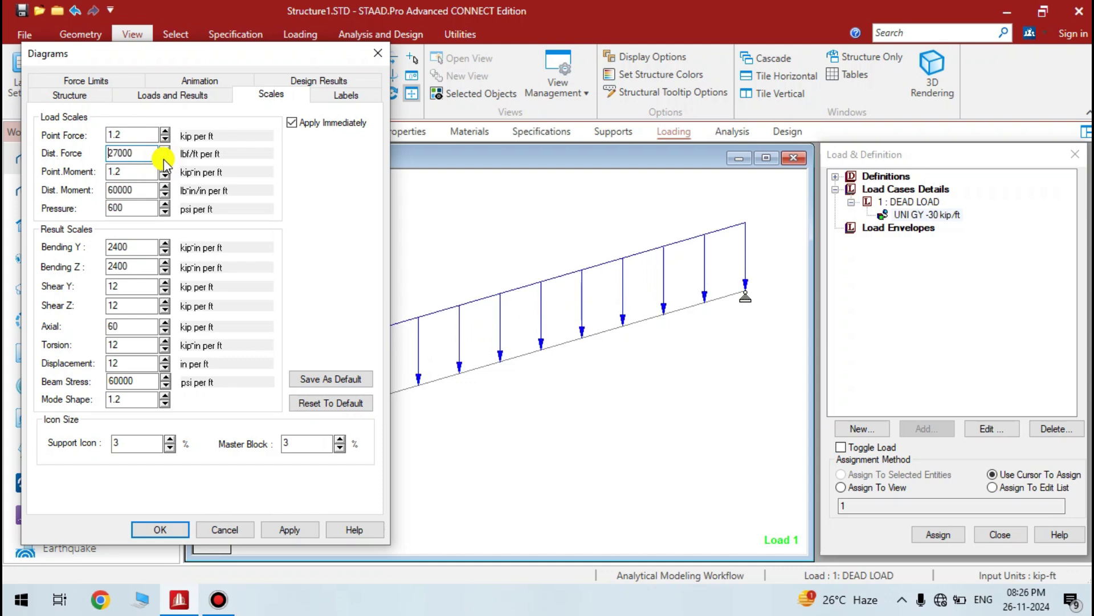
click(165, 150)
drag(165, 150, 165, 149)
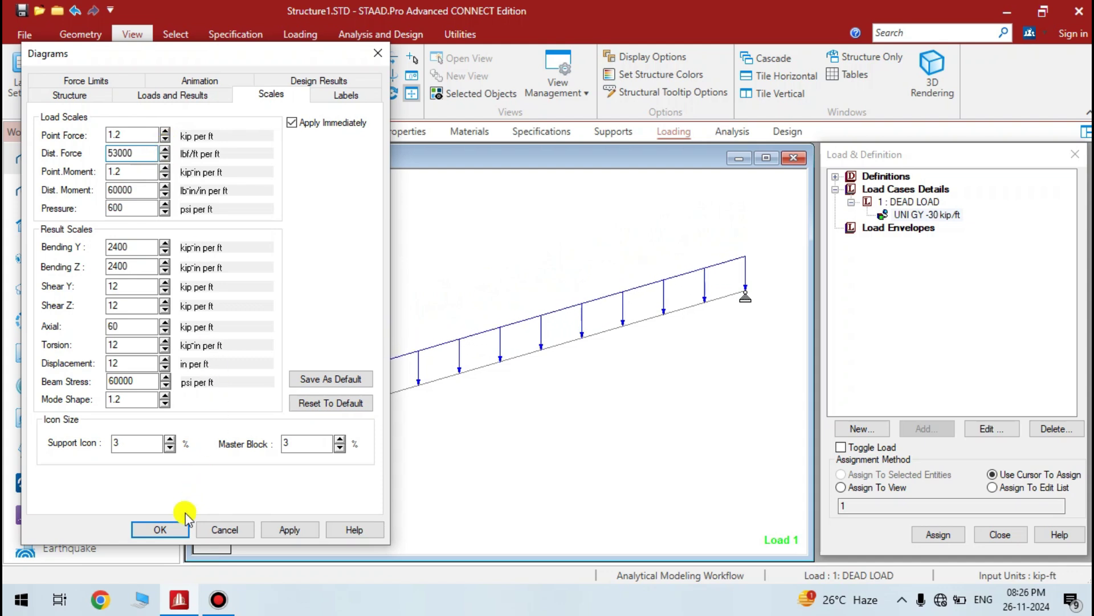
click(174, 528)
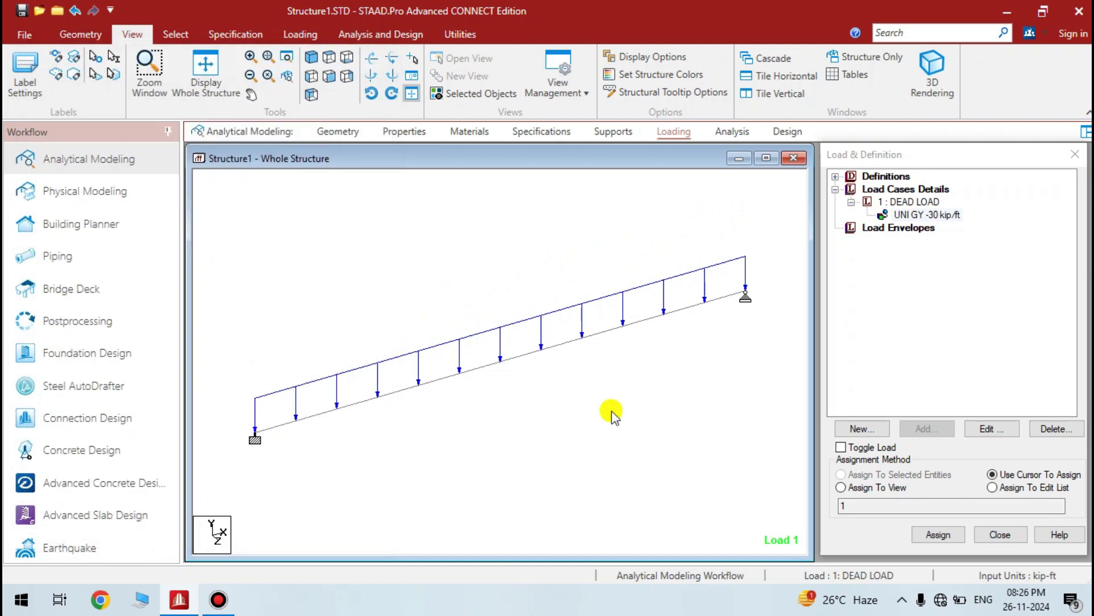
In the Geometry page, display the beam's dimension using Dimension to View, and remove it again.
click(337, 131)
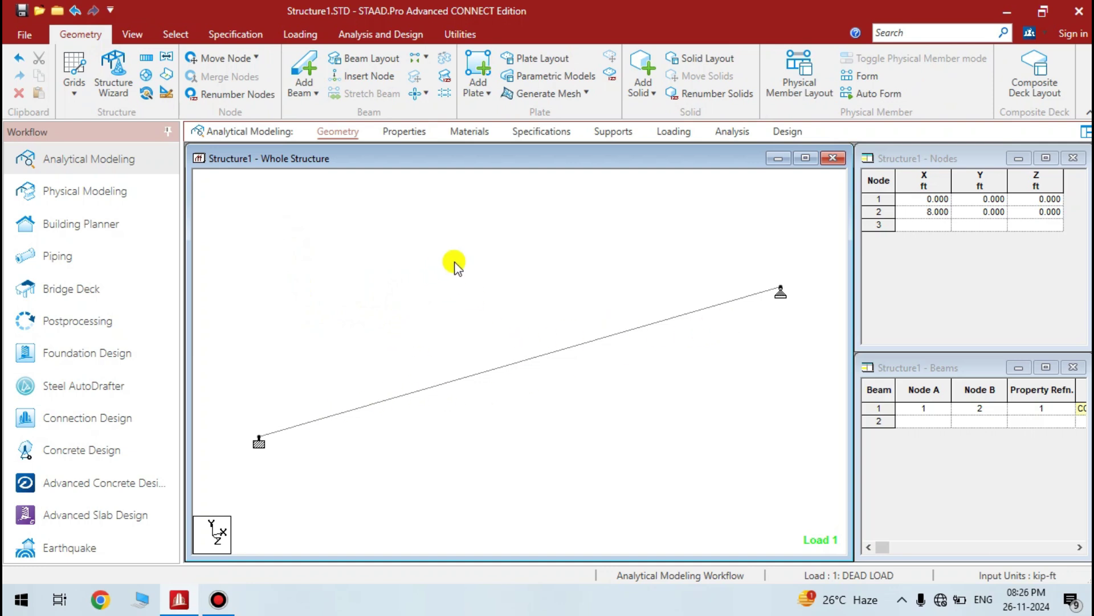
click(460, 36)
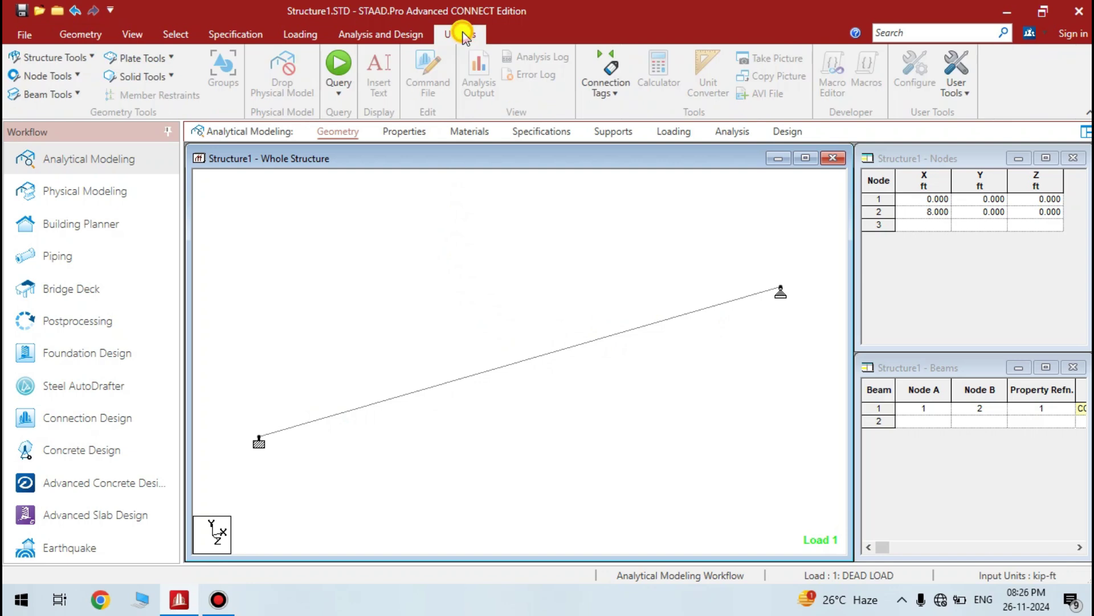
click(72, 96)
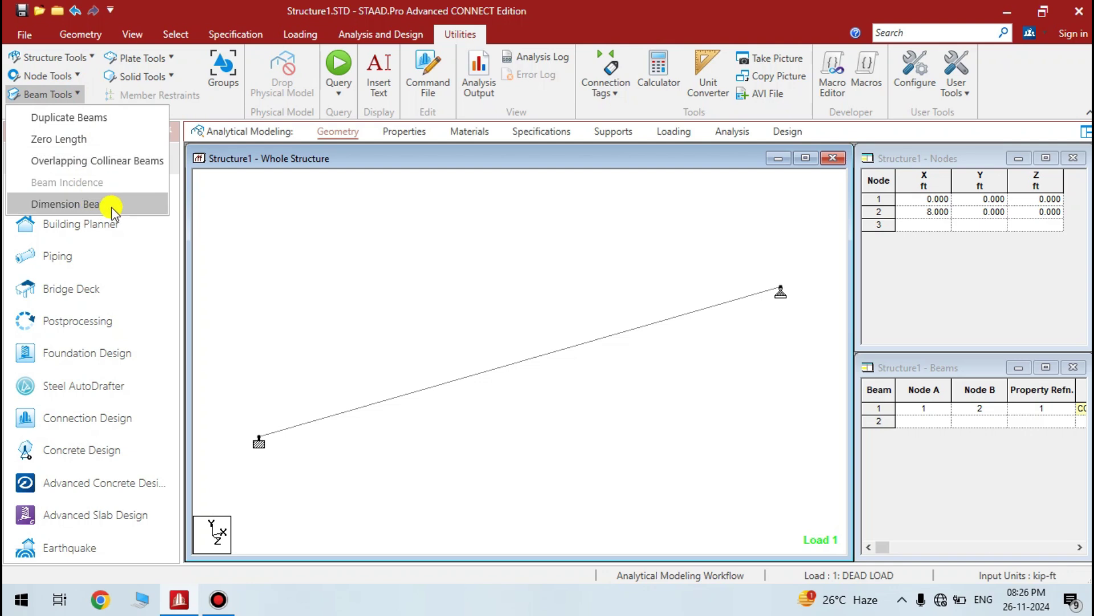
click(127, 206)
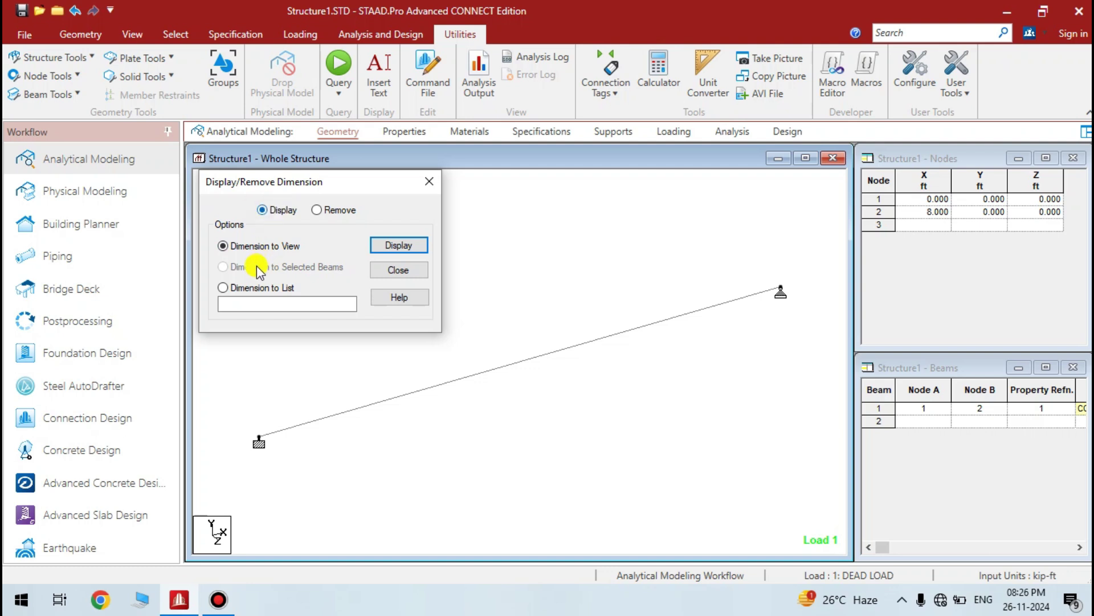
click(382, 246)
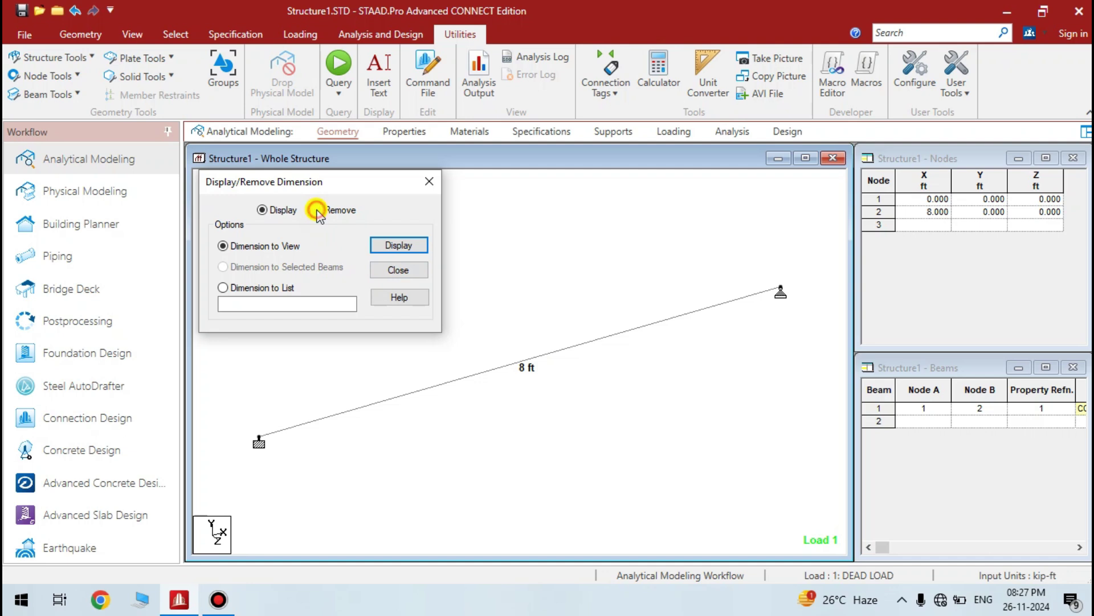
click(318, 212)
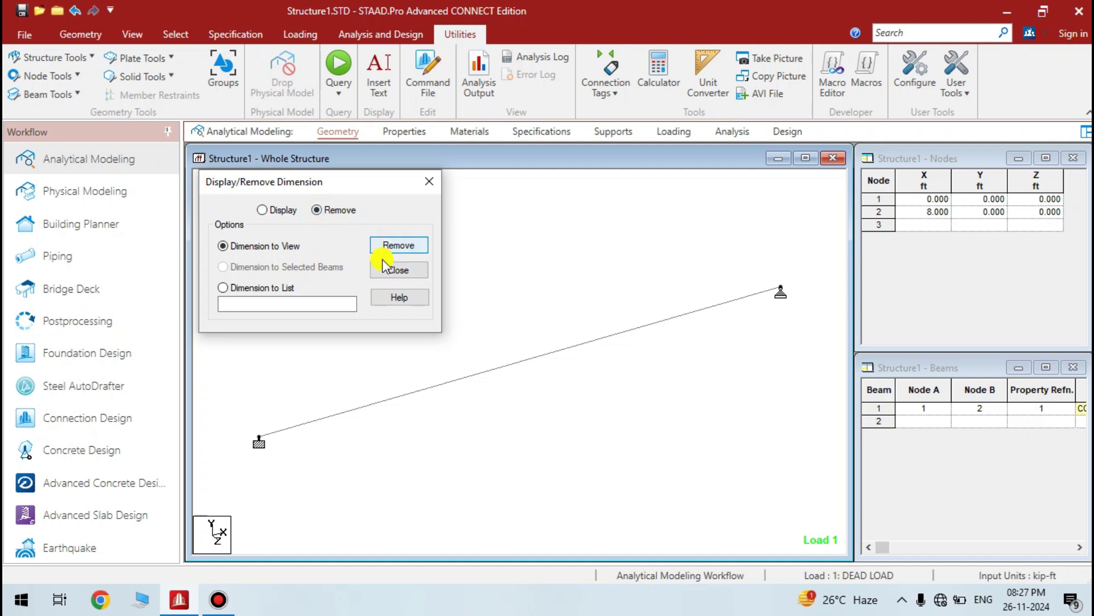
click(385, 272)
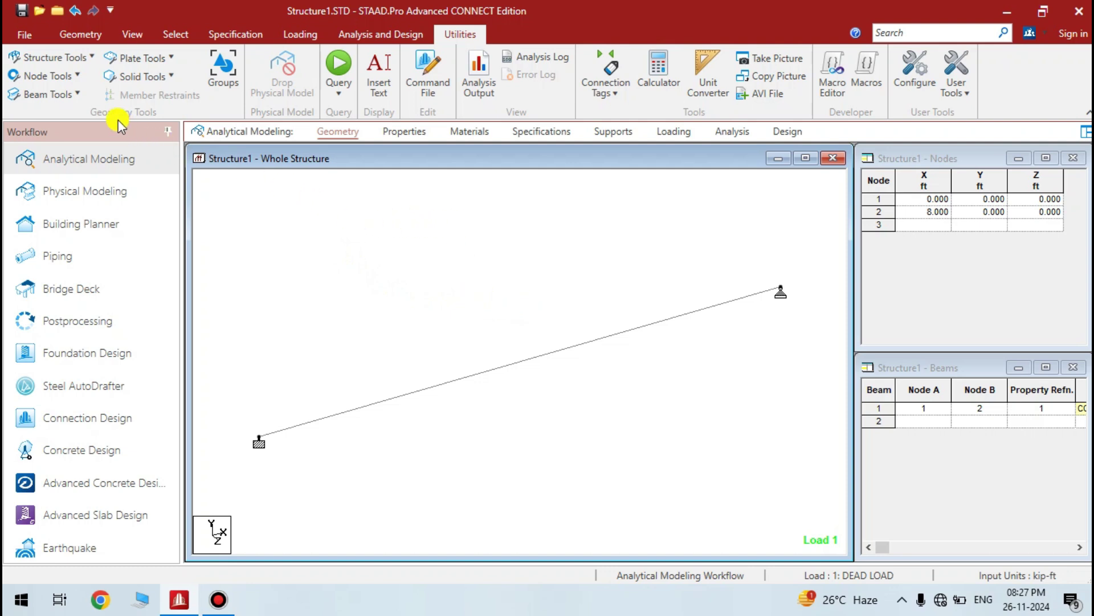
Measure the node-to-node distance from the fixed support to the pinned support, and remove the distance display.
click(75, 81)
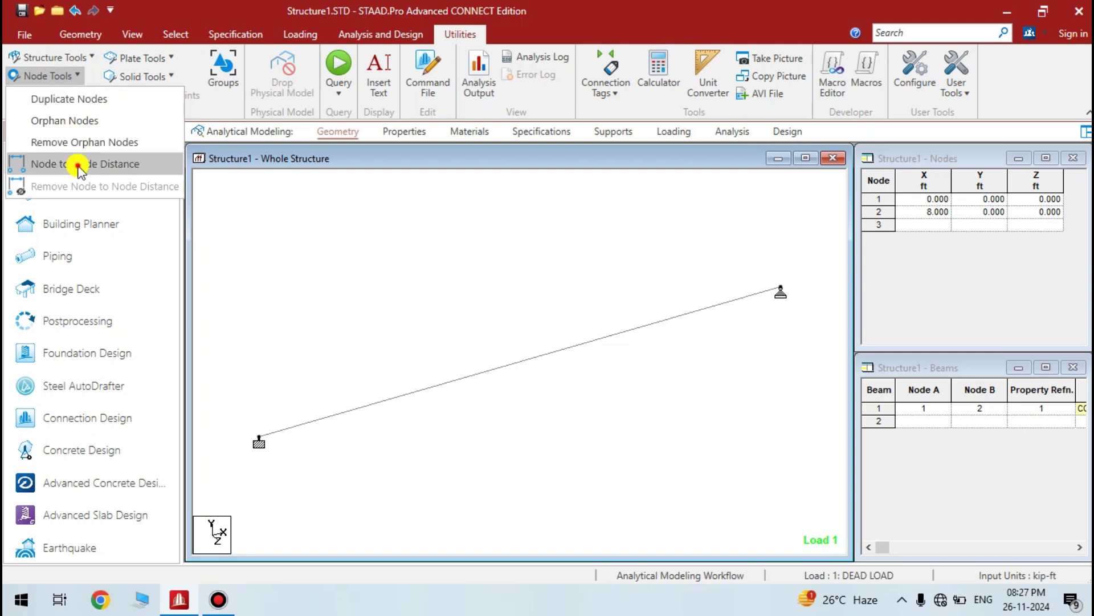
click(78, 165)
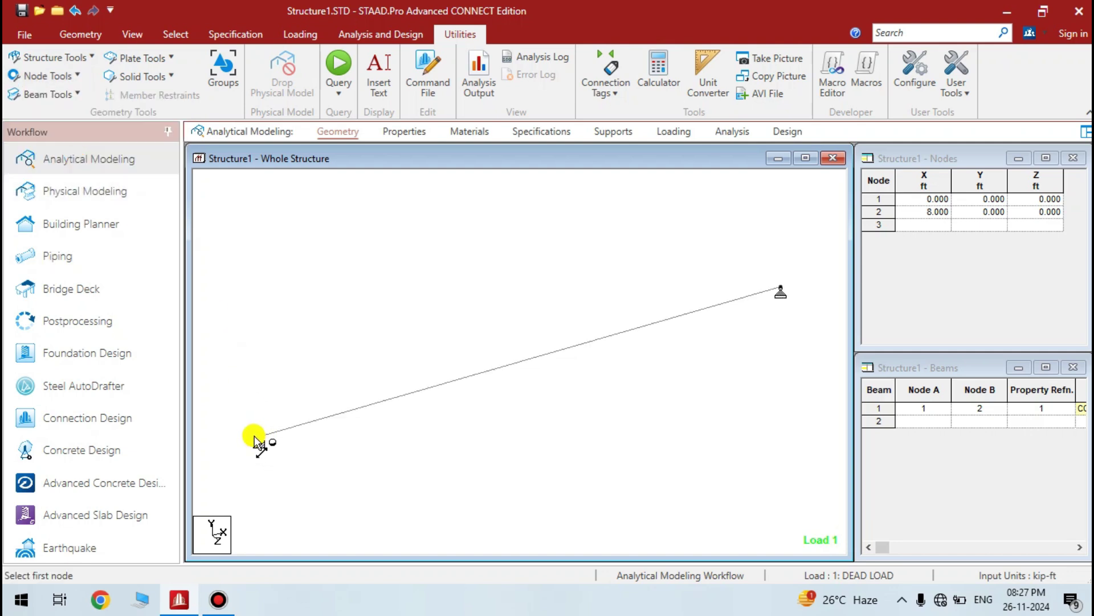
click(259, 440)
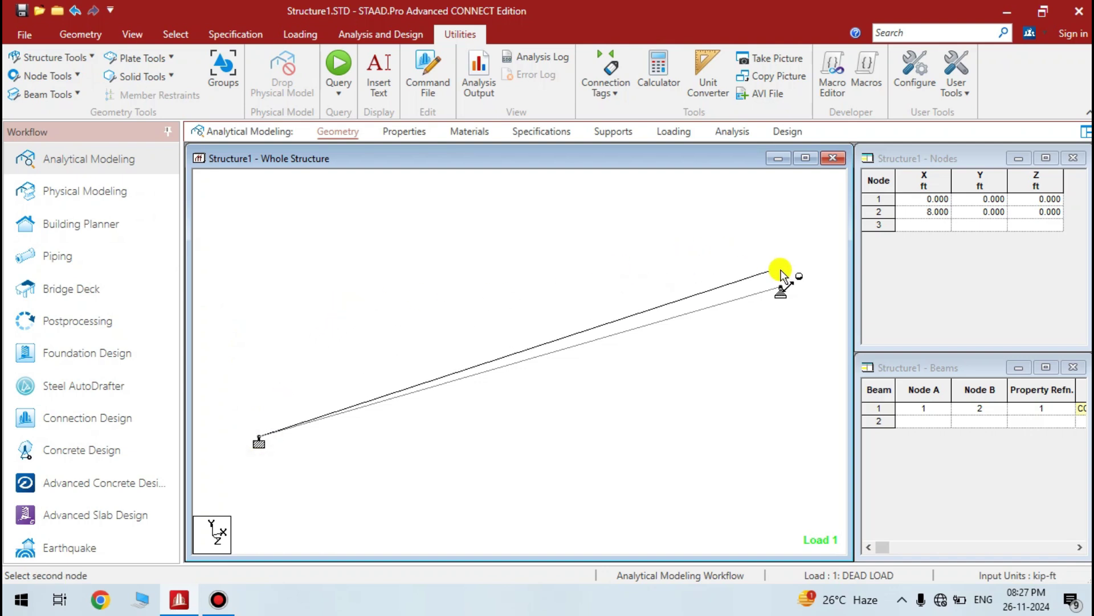
click(782, 291)
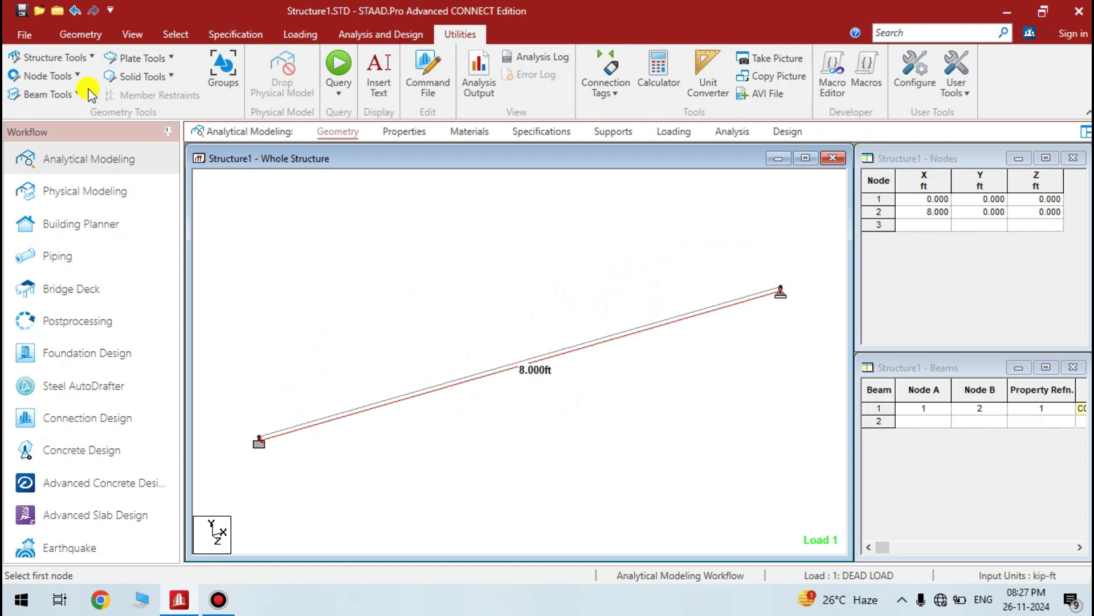
click(73, 78)
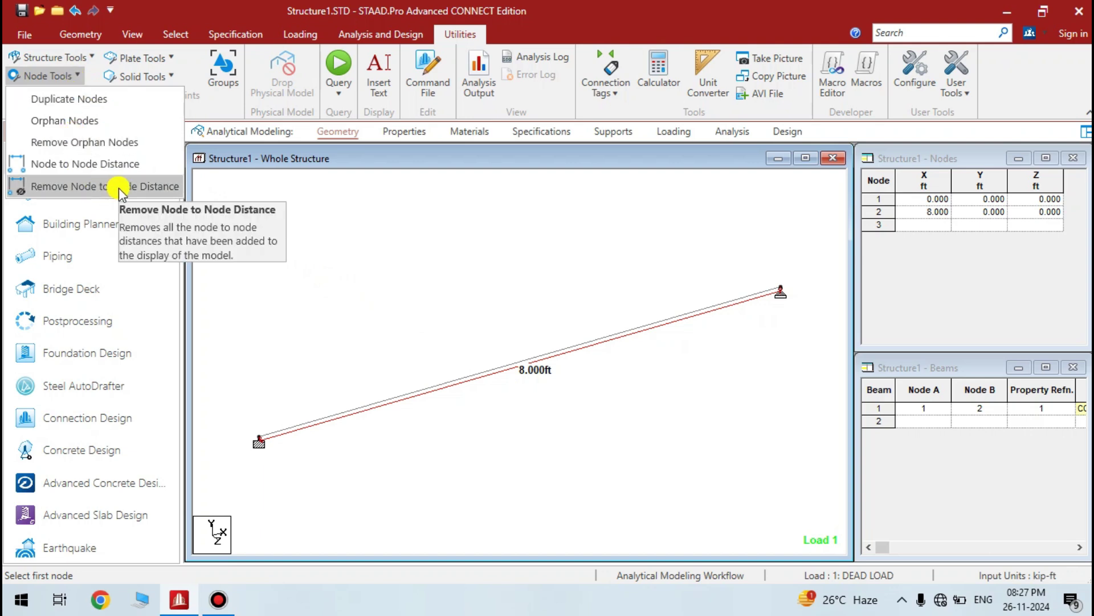
click(120, 188)
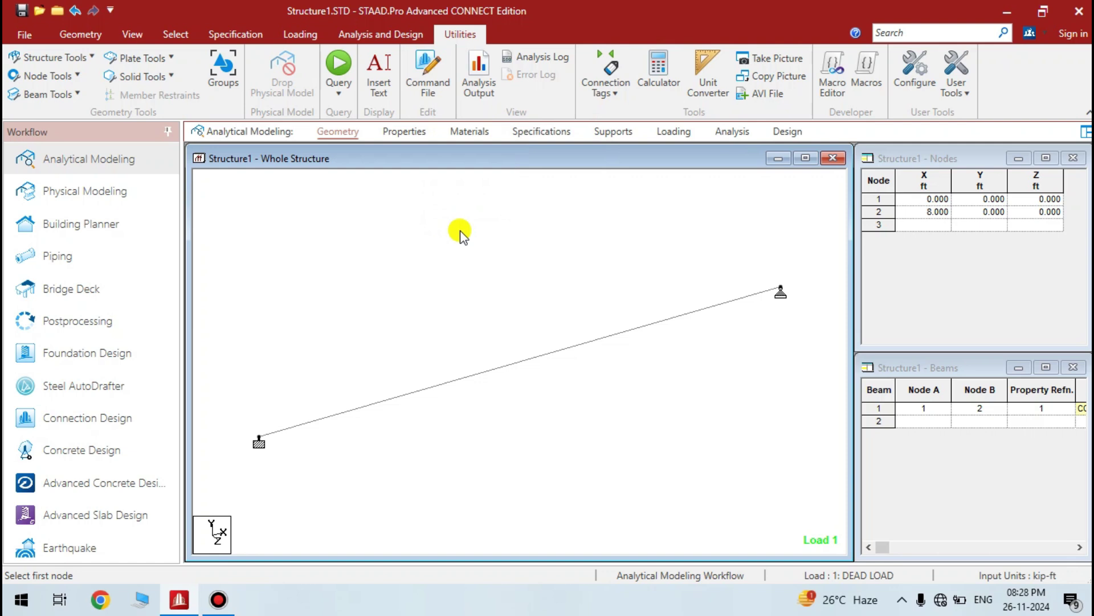
Open the Structure1.STD command file in the STAAD.Pro Editor, maximize the editor, and enlarge its text.
click(430, 100)
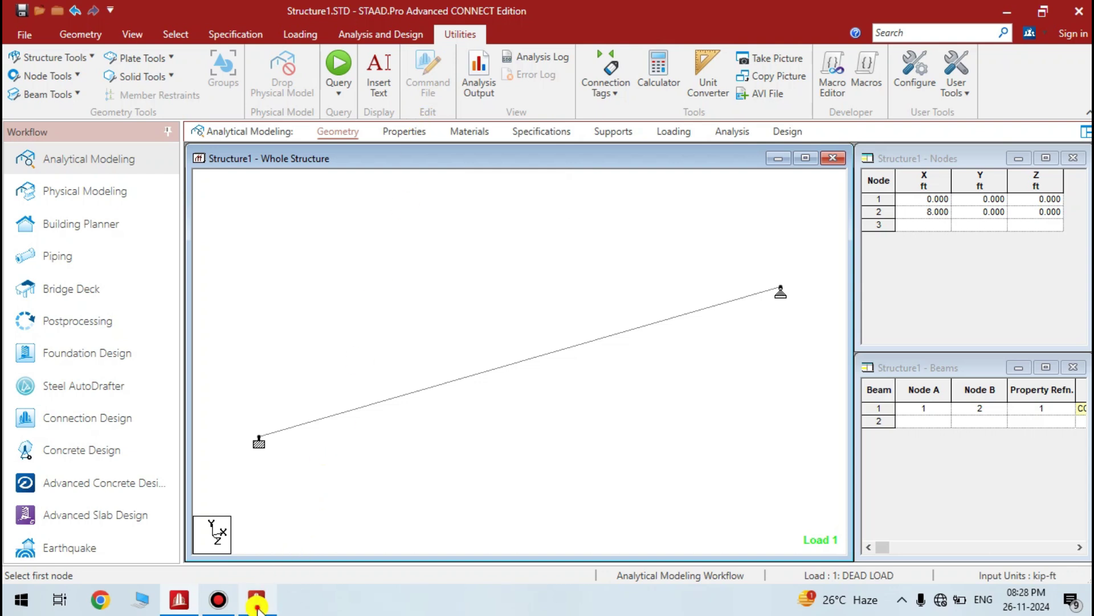
click(258, 605)
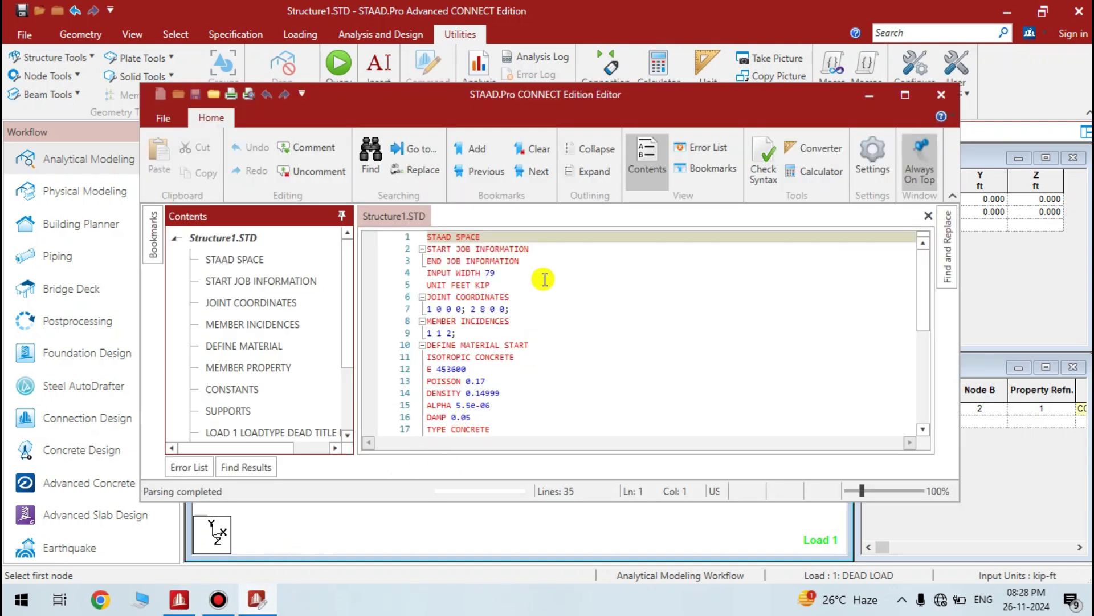
click(905, 96)
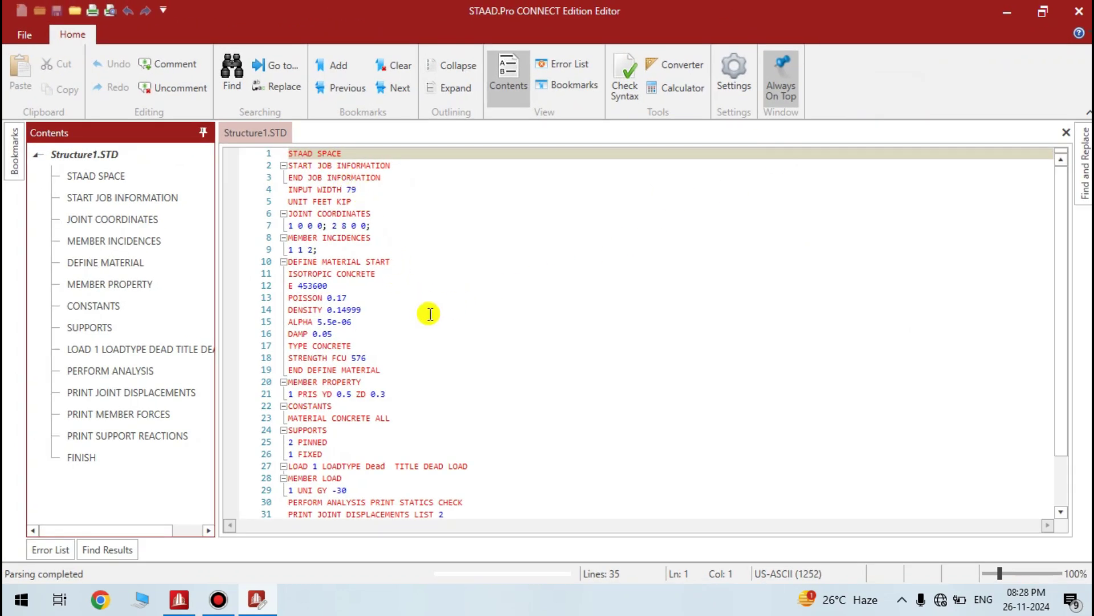
ctrl+scroll(347, 290, up, 5)
ctrl+scroll(346, 291, up, 10)
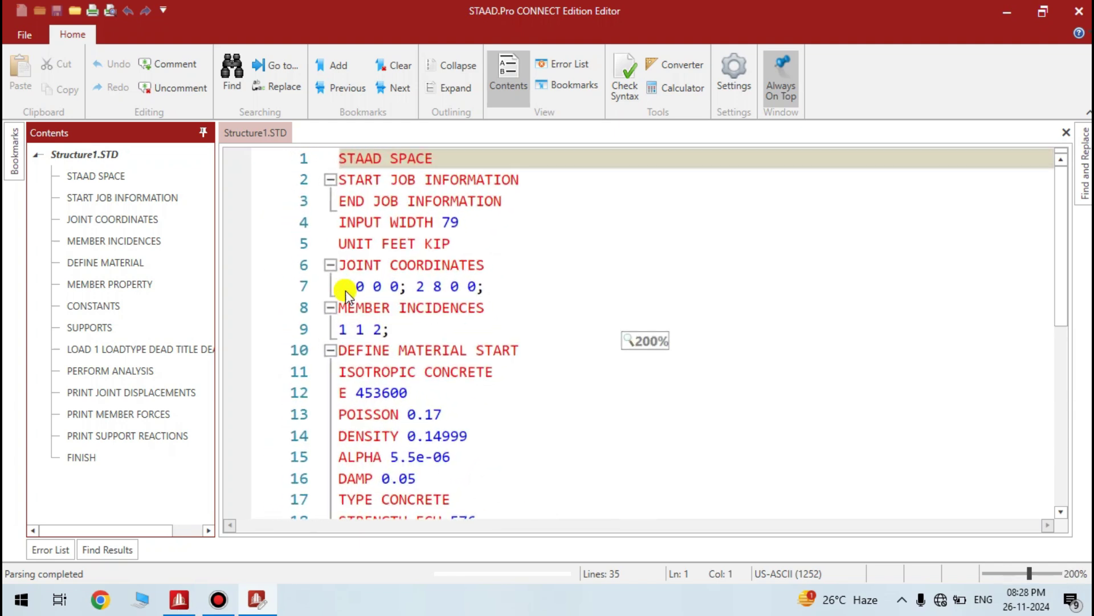
ctrl+scroll(456, 290, up, 5)
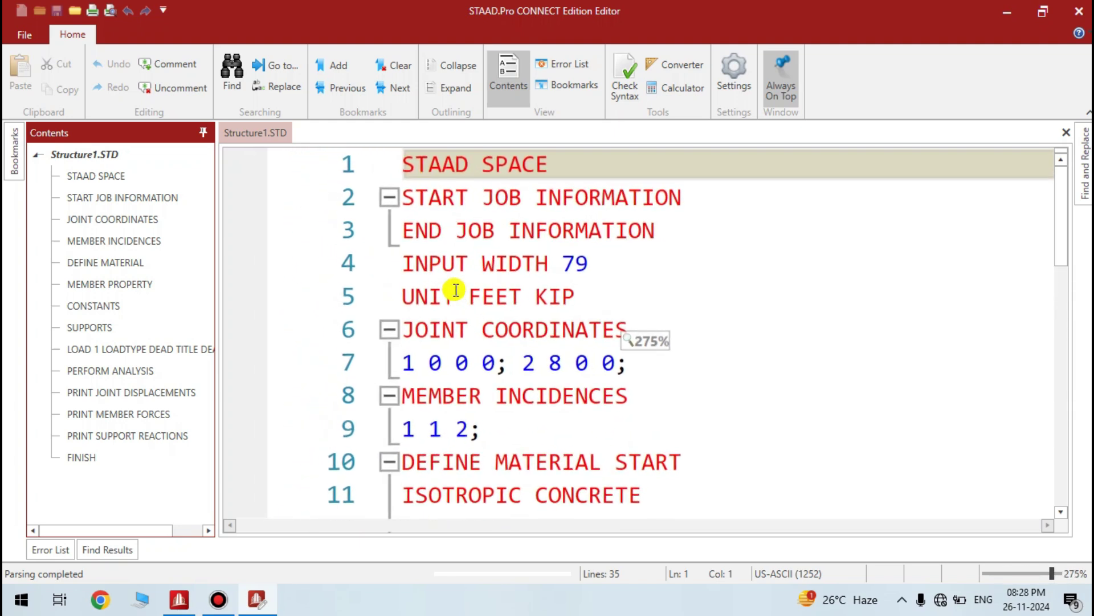
Change the unit command on line 5 of the command file to read UNIT kN METER.
click(500, 310)
click(495, 310)
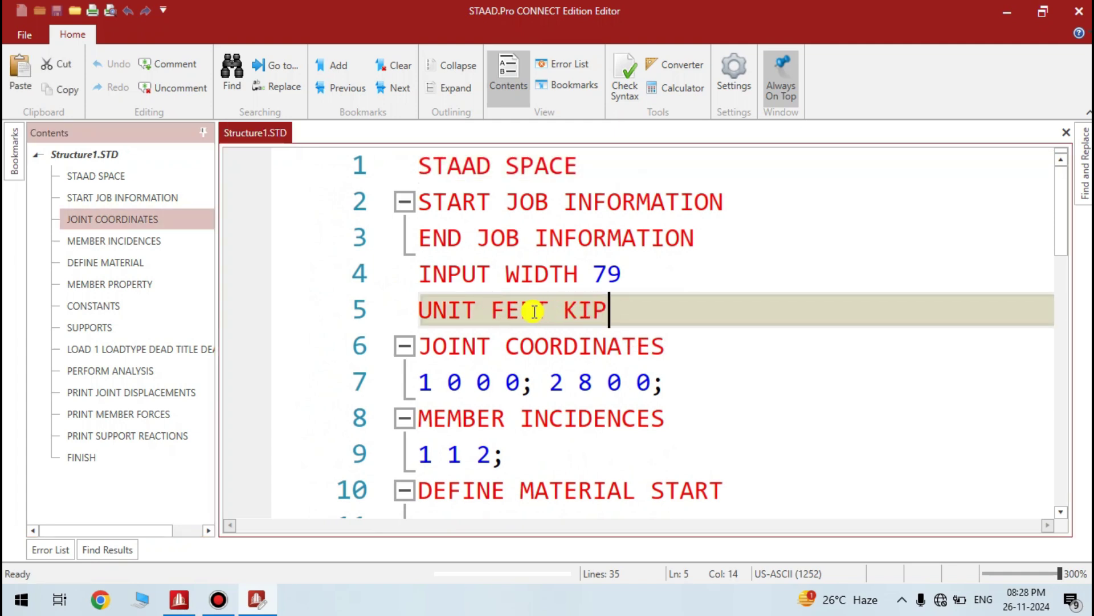
click(491, 311)
key(Delete)
key(Delete)
key(Delete)
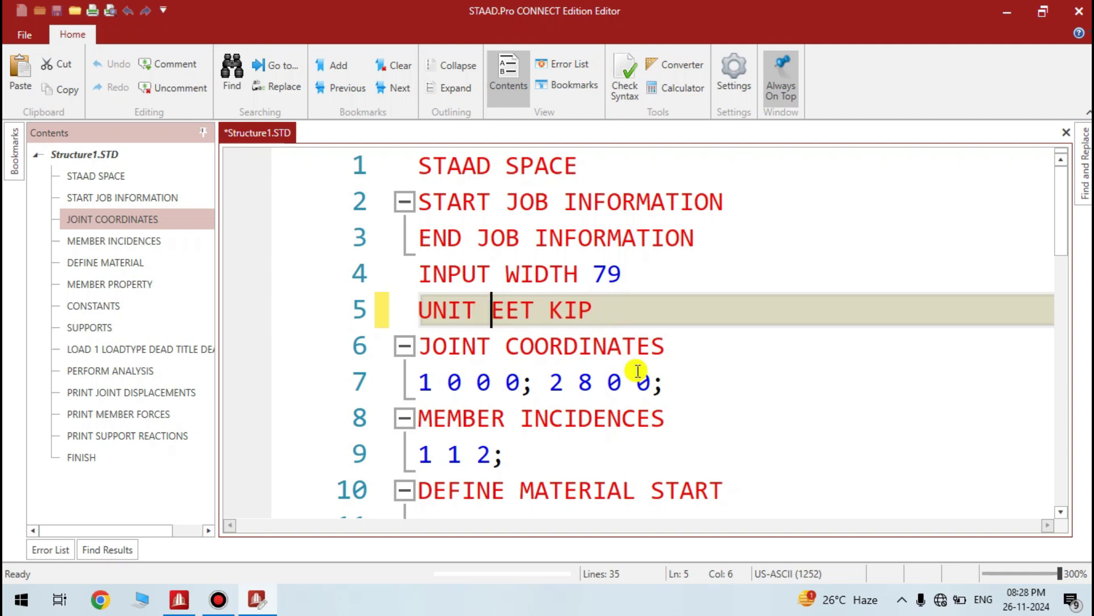
key(Delete)
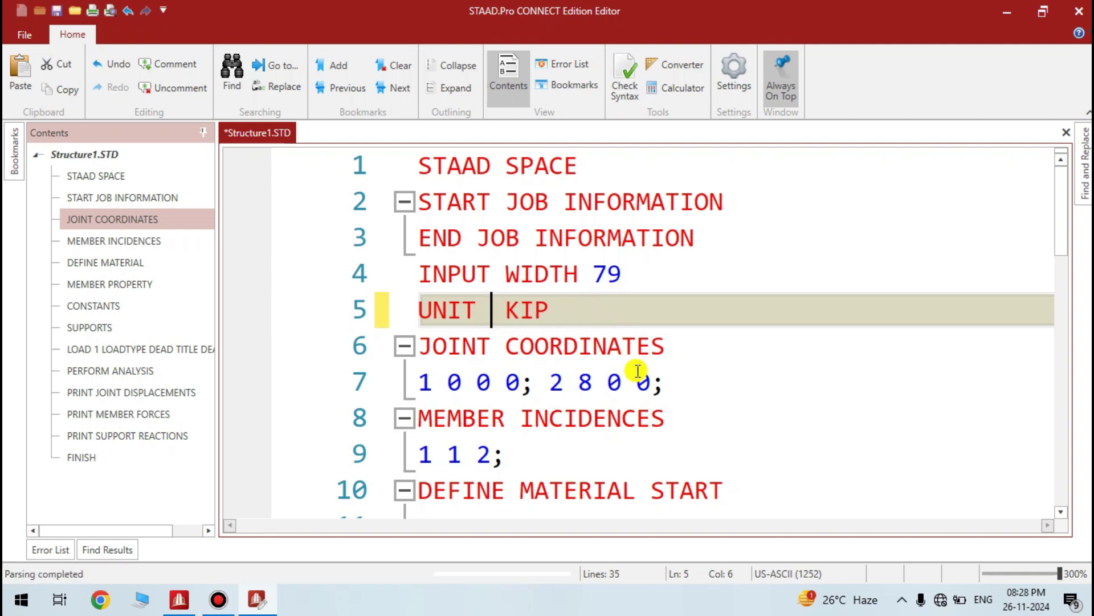
text(kn)
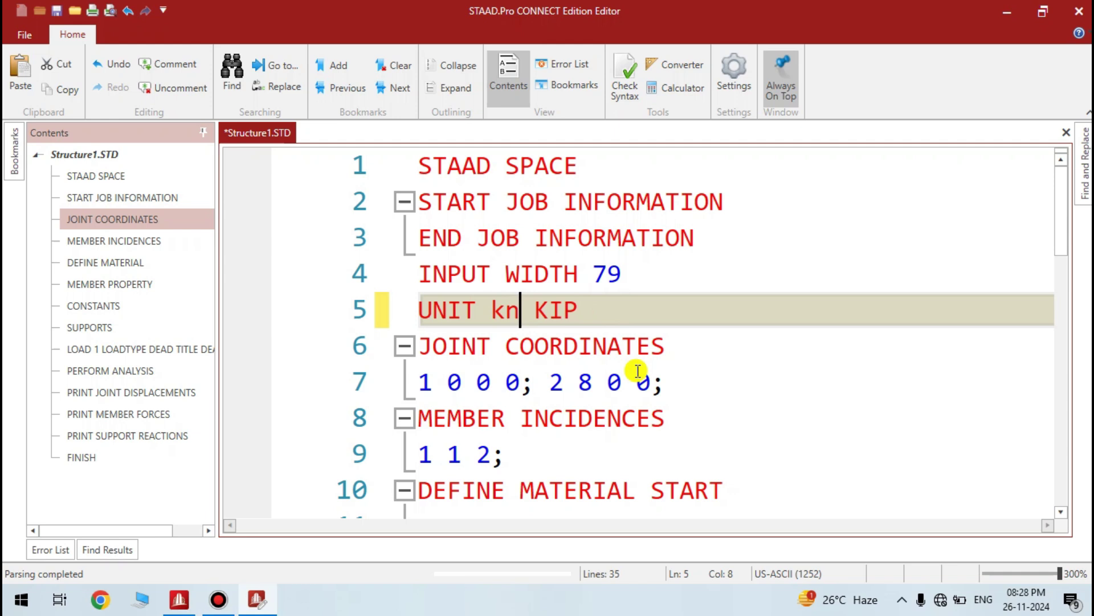
key(BackSpace)
text(N )
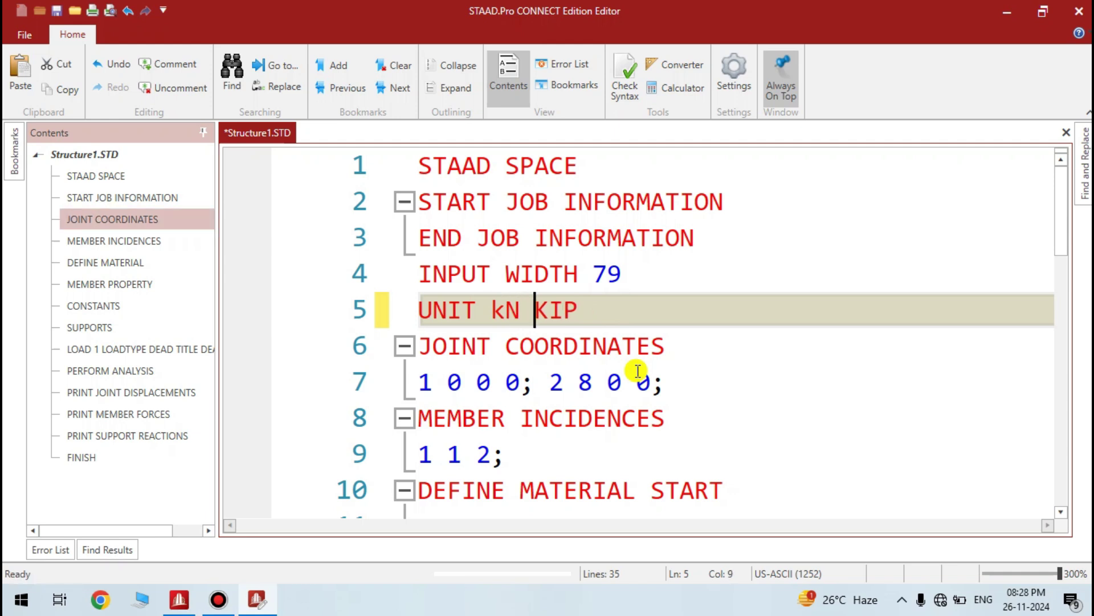
text(METER)
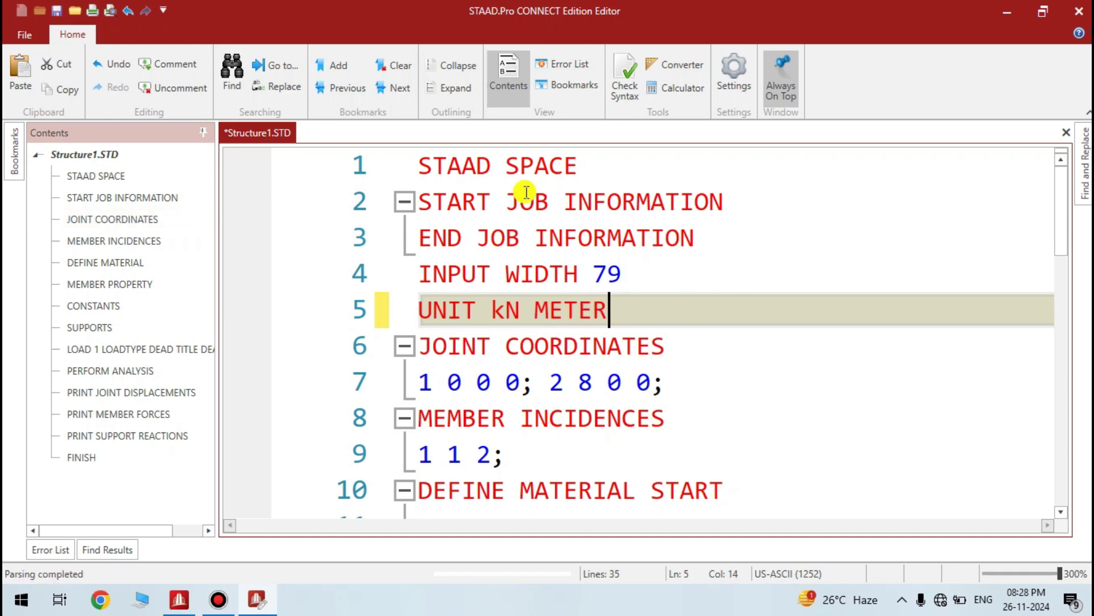
Save the edited Structure1.STD command file and close the editor.
click(56, 11)
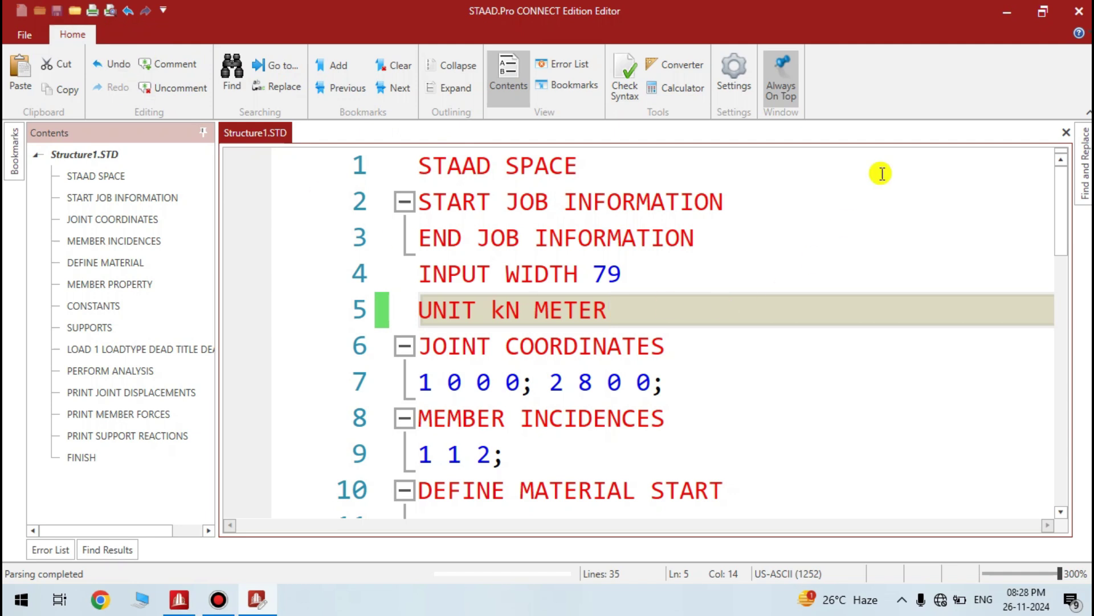
click(1075, 13)
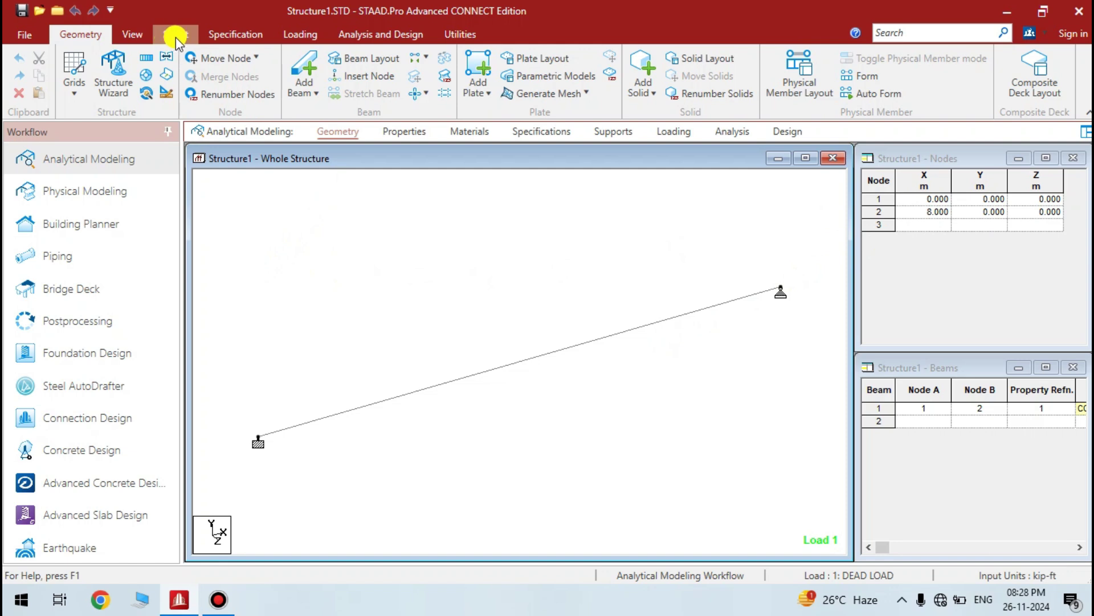
Display the beam's dimension with Dimension to View from the beam utilities, and remove it again.
click(459, 34)
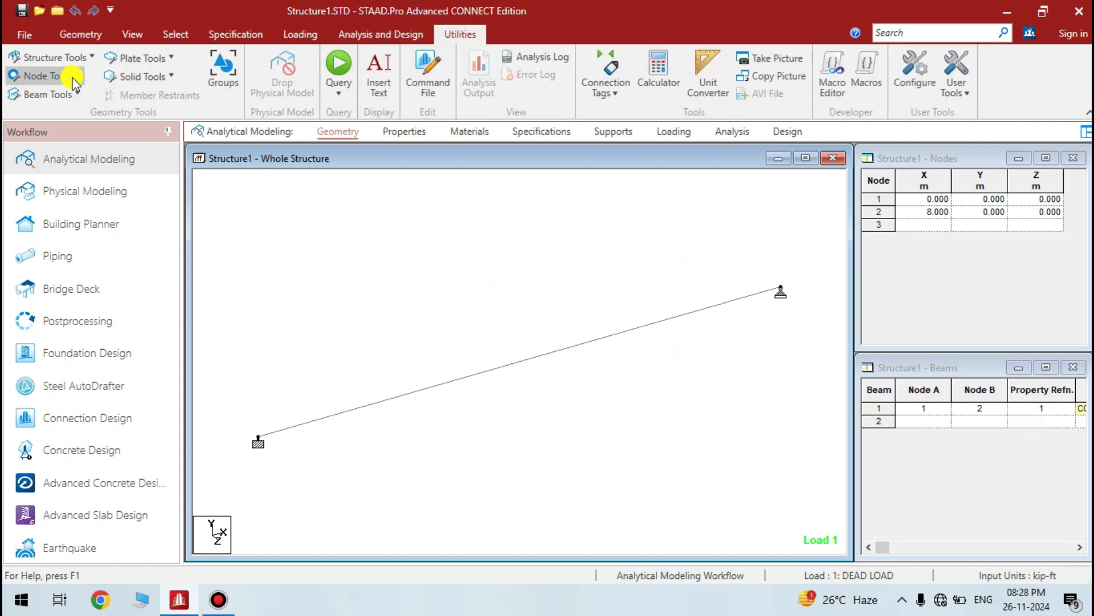
click(70, 94)
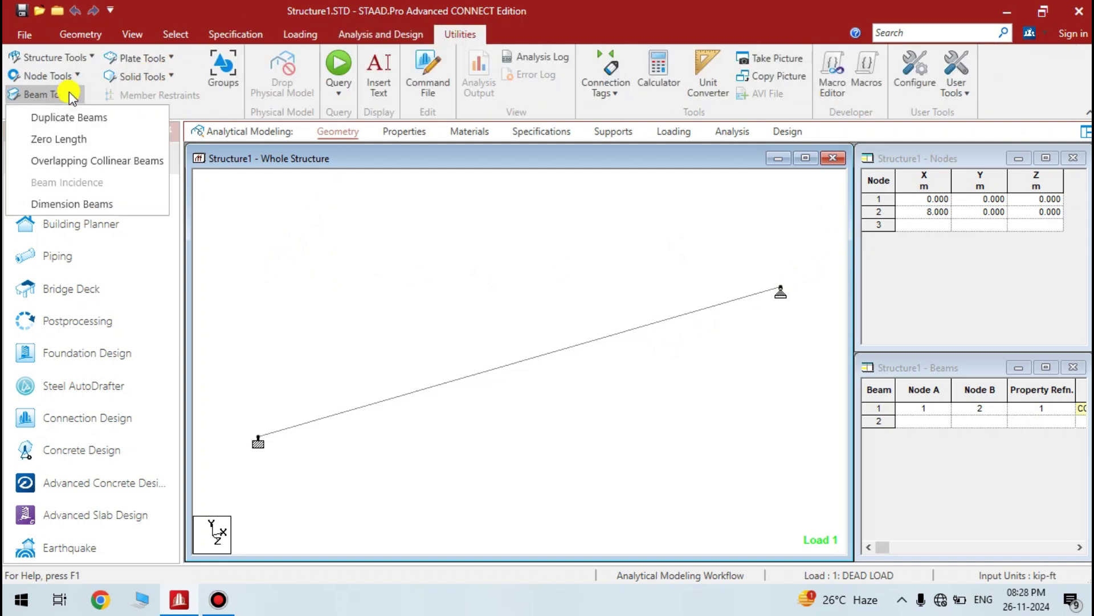
click(100, 204)
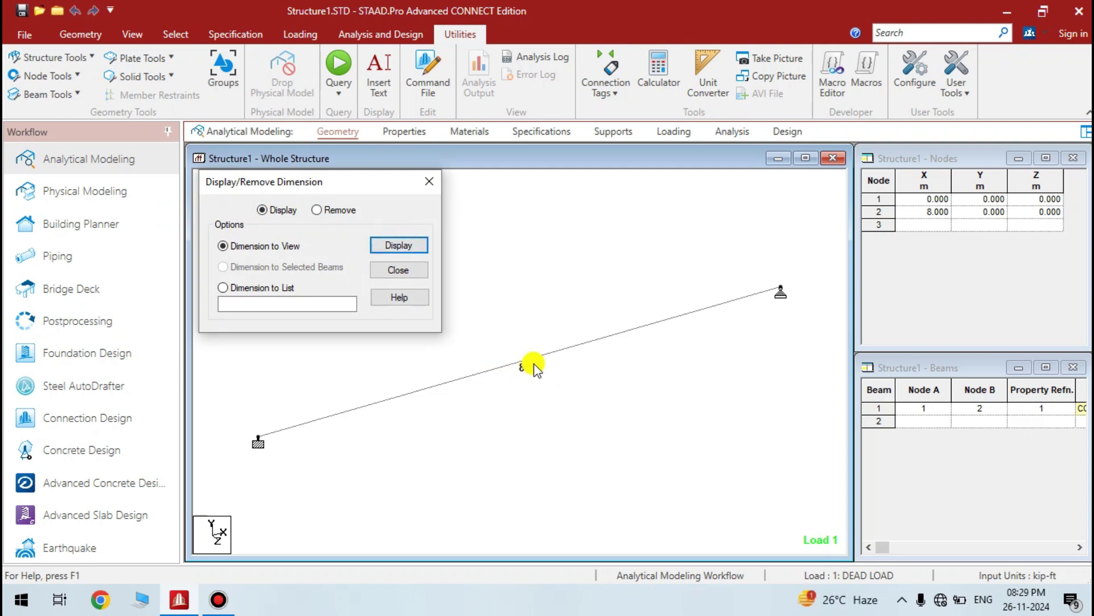
click(329, 210)
click(387, 246)
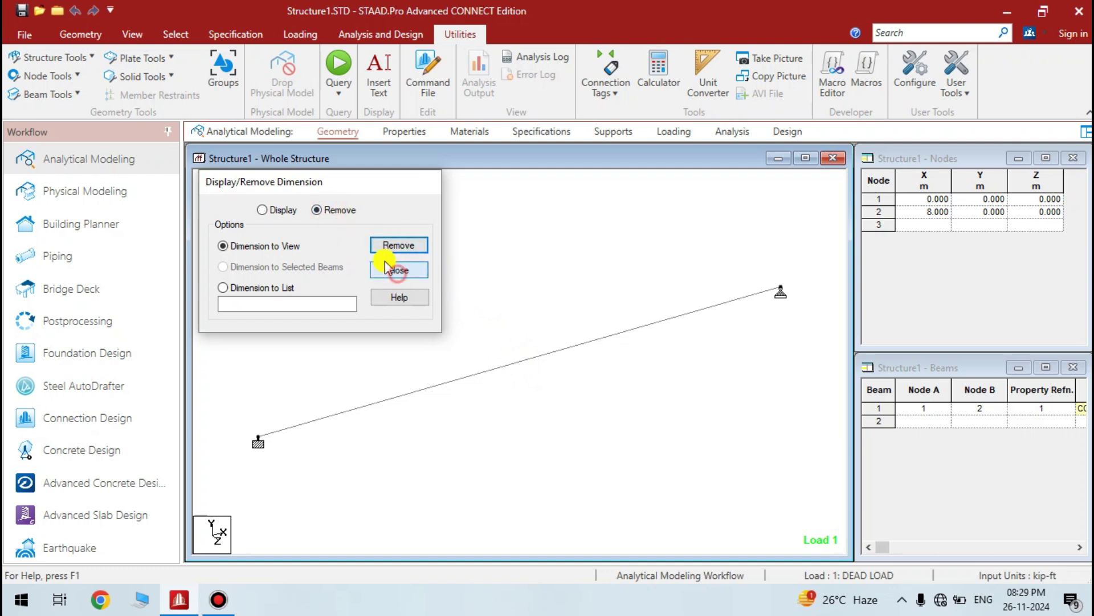
click(398, 270)
Measure the node-to-node distance between the fixed and pinned supports using the node utilities, and clear the distance display.
click(60, 78)
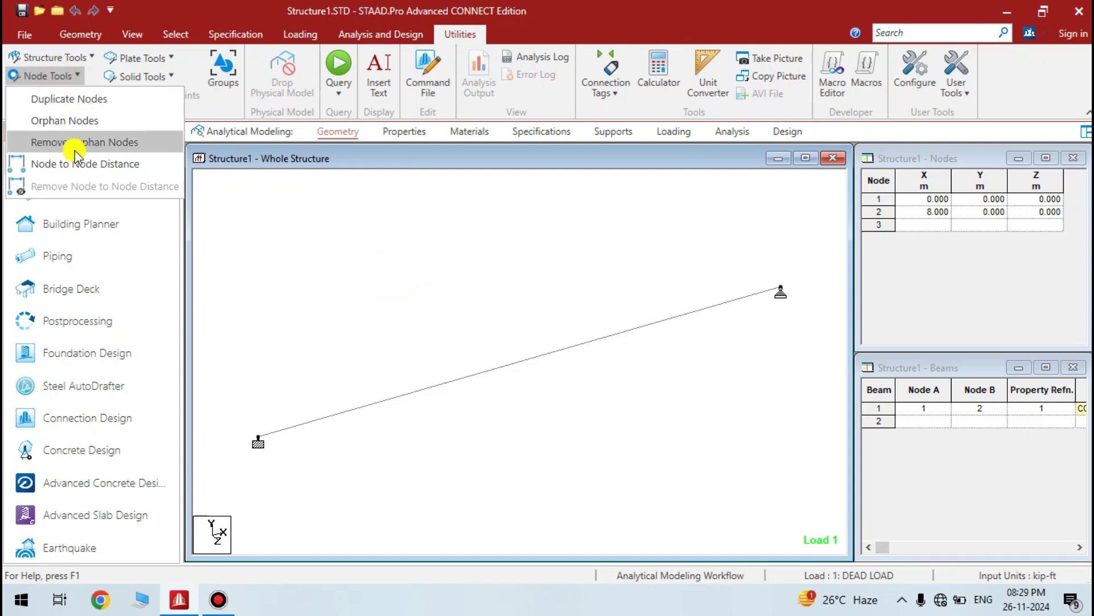
click(72, 160)
click(259, 439)
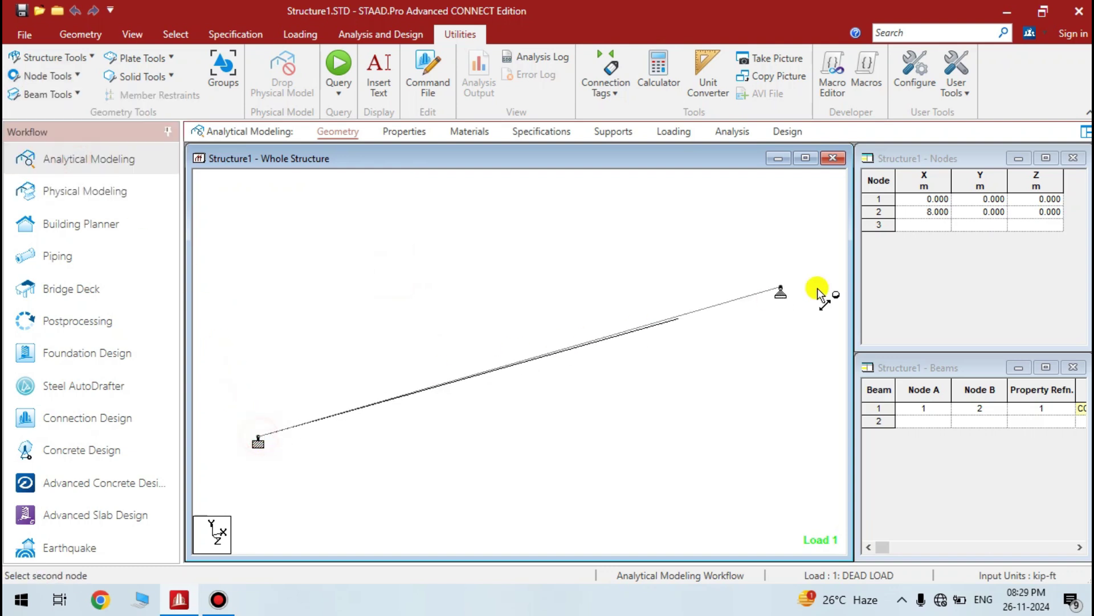
click(780, 290)
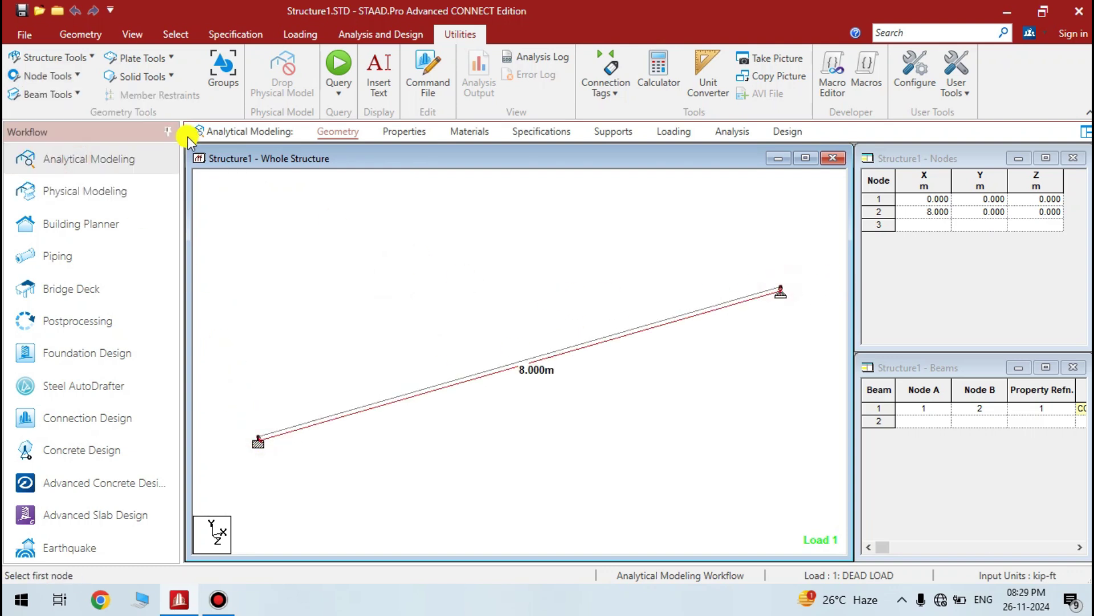
click(65, 76)
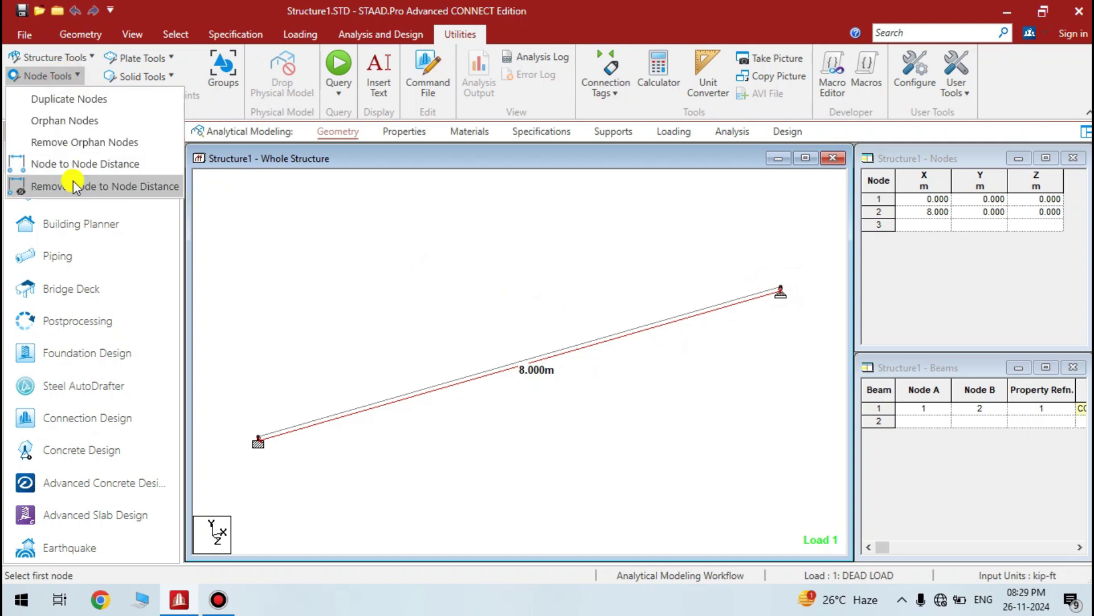
click(71, 180)
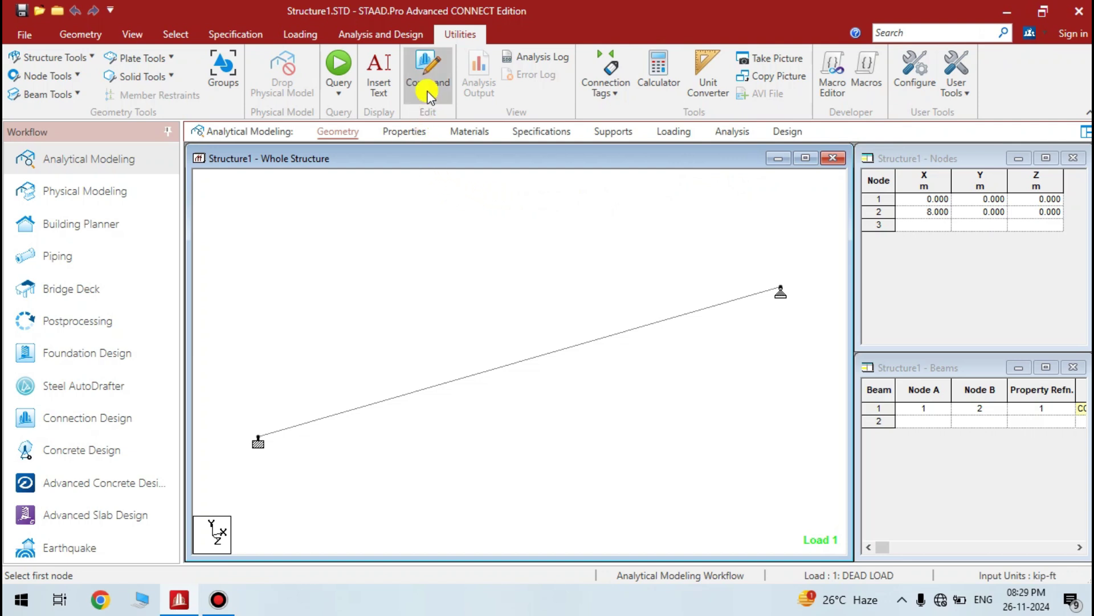
Open the Structure1.STD command file with enlarged text and examine its unit command and joint coordinates.
click(429, 96)
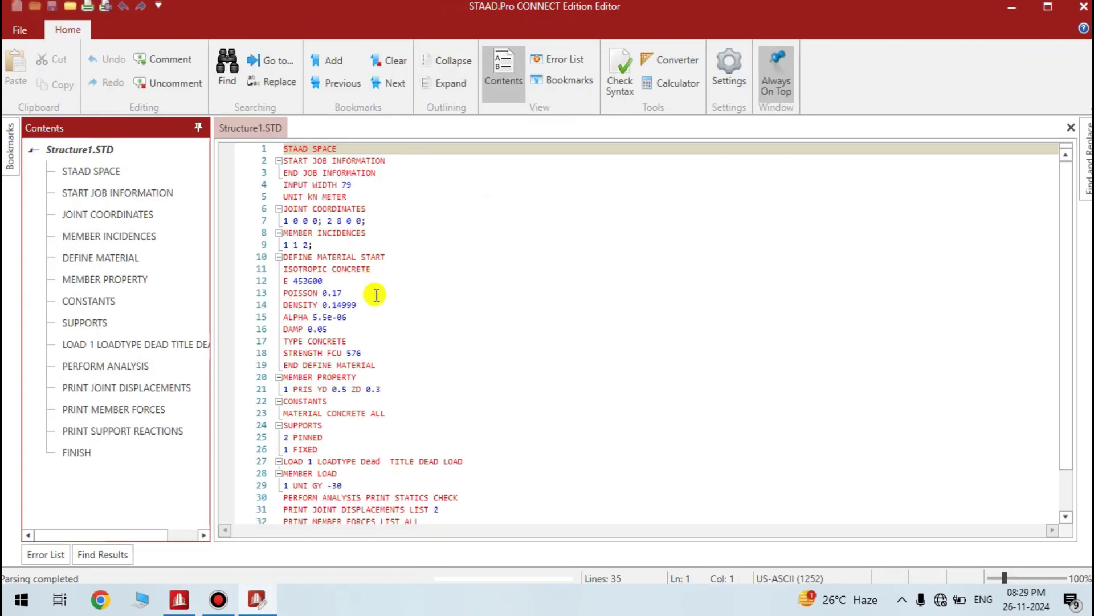
ctrl+scroll(412, 290, up, 5)
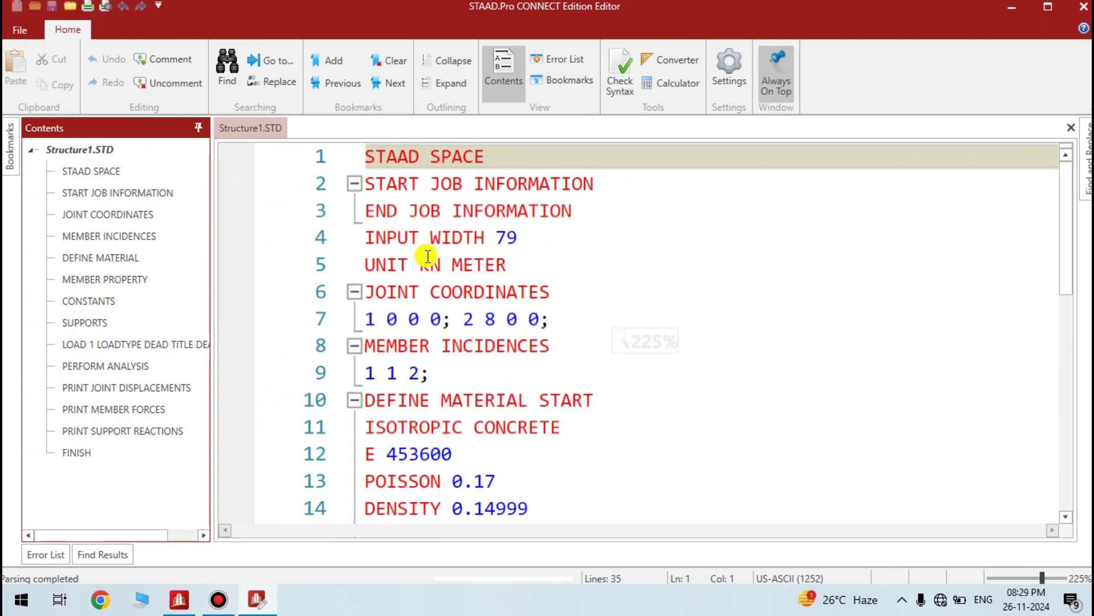
click(406, 264)
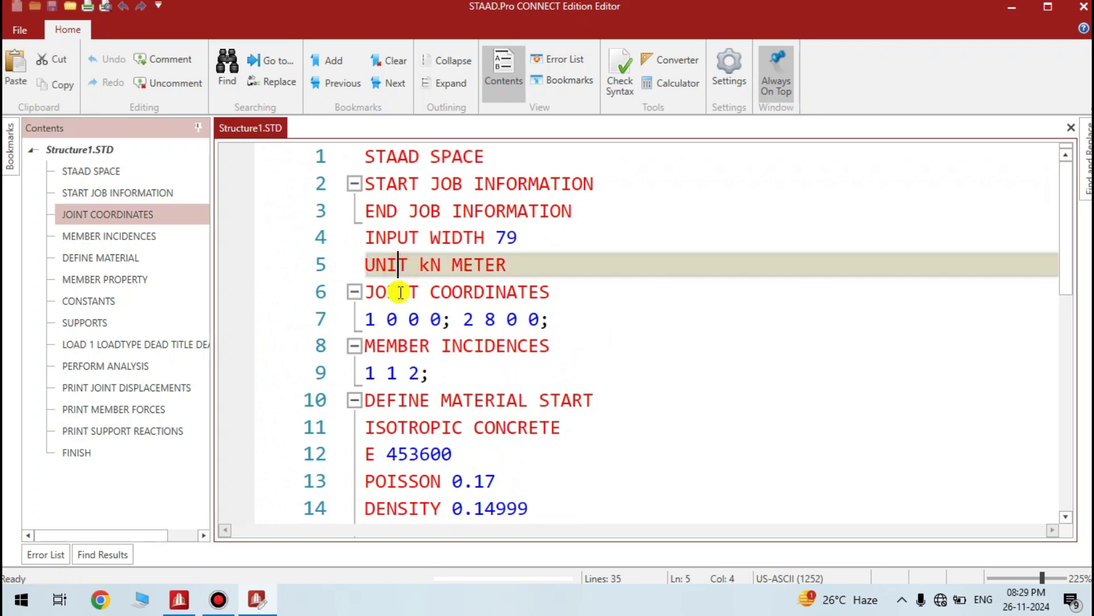
click(412, 292)
click(372, 318)
scroll(379, 322, down, 1)
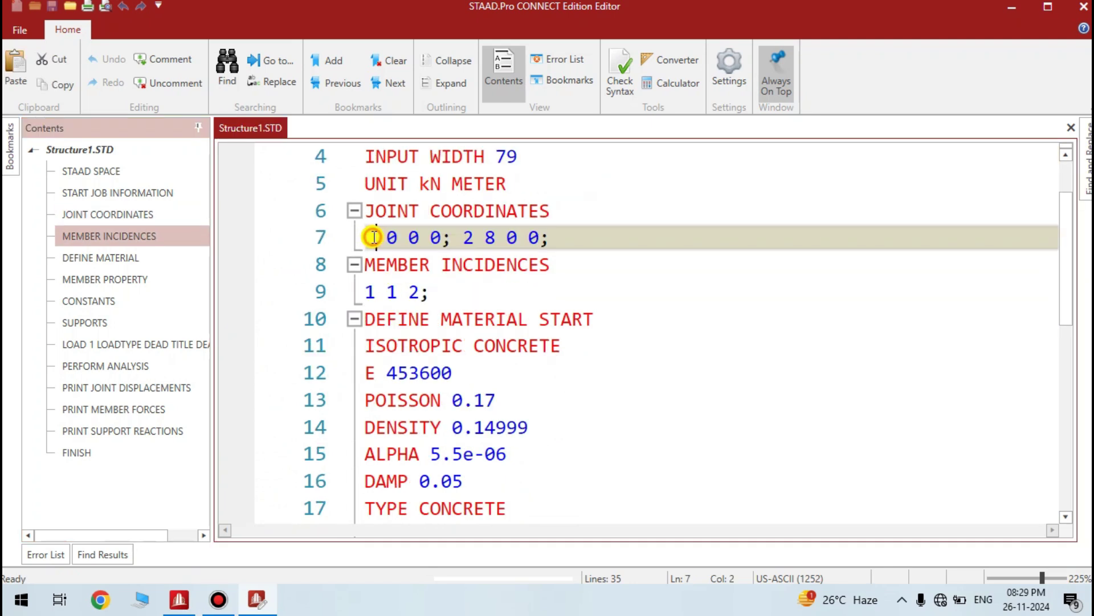
click(410, 237)
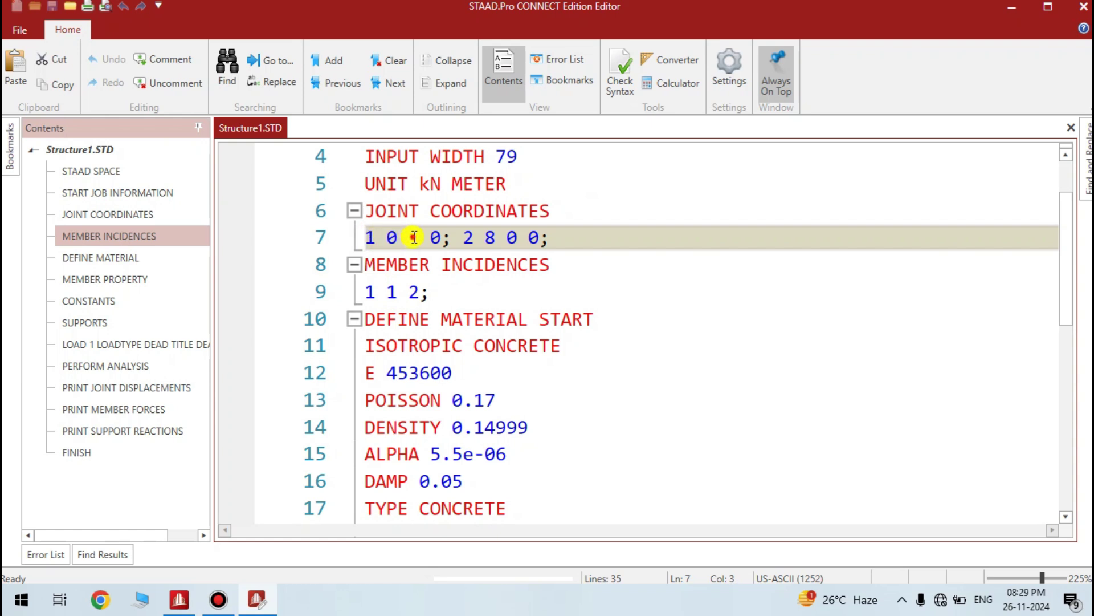
click(489, 238)
click(518, 237)
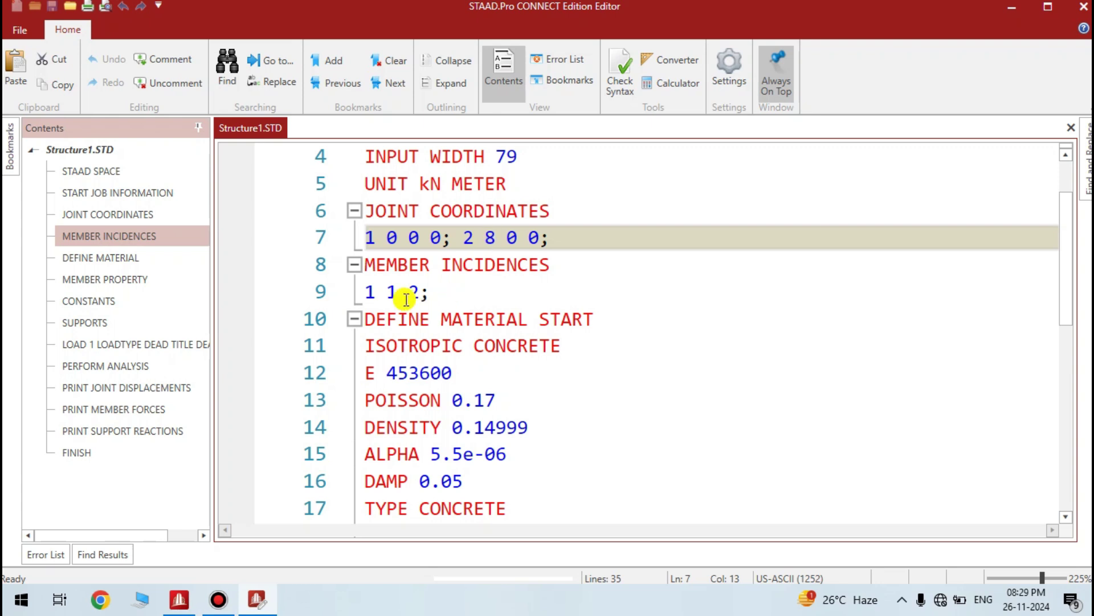
click(409, 237)
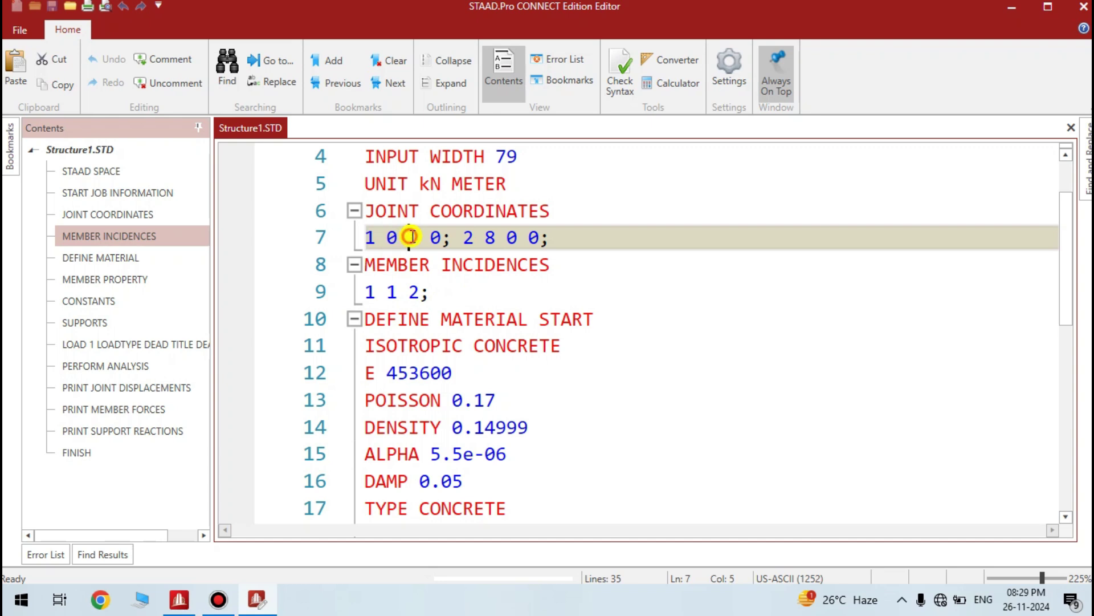
click(433, 235)
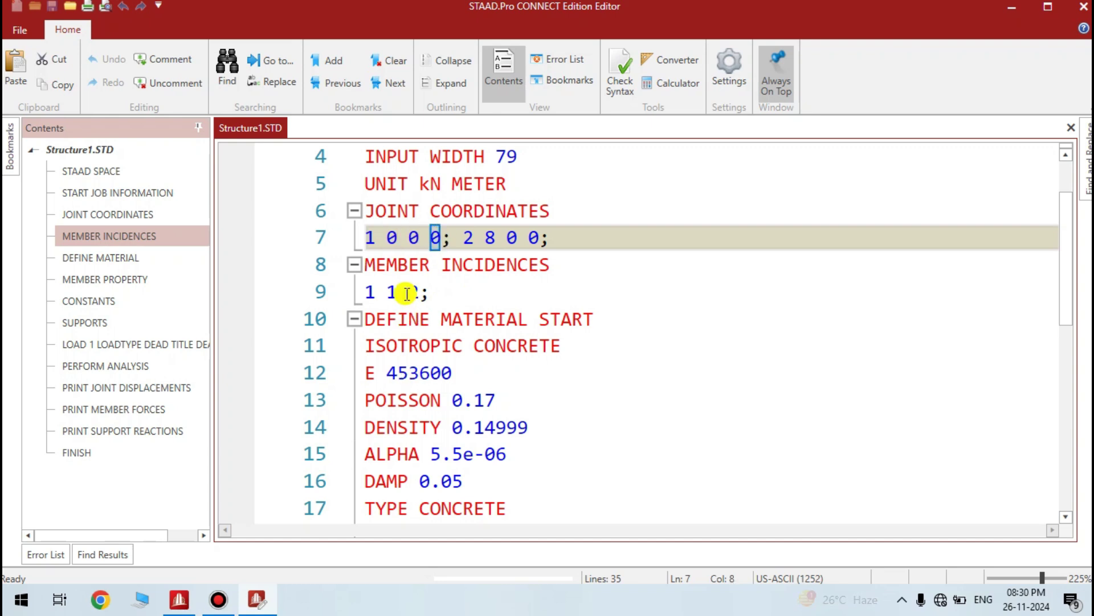
Examine the member incidences on line 9 of the command file against the joint numbers on line 7.
click(399, 264)
click(371, 292)
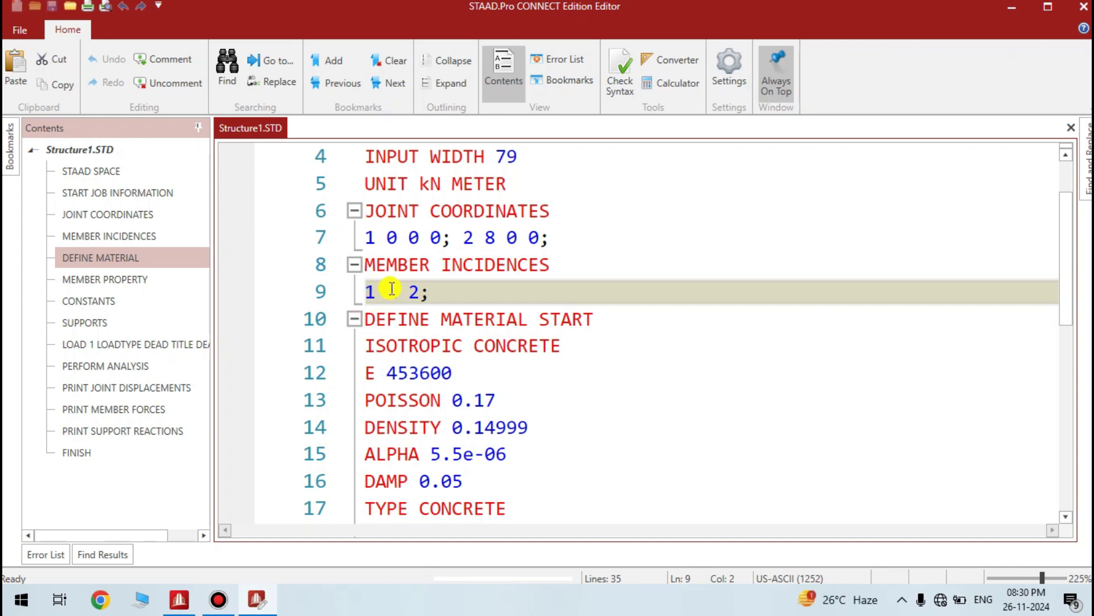
click(420, 292)
click(392, 292)
click(366, 238)
click(395, 297)
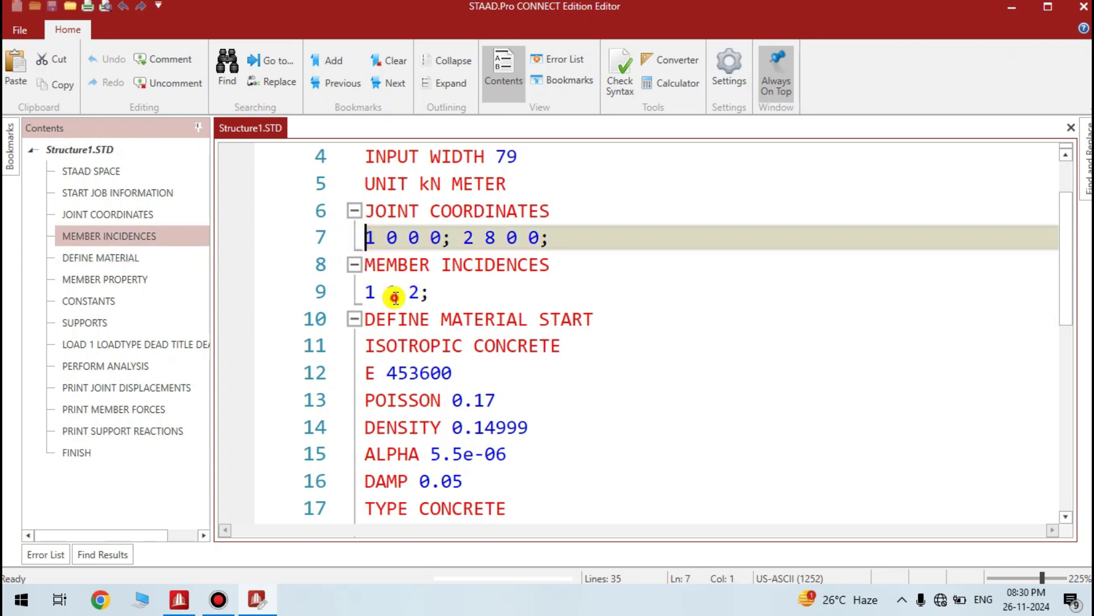
click(456, 238)
click(411, 291)
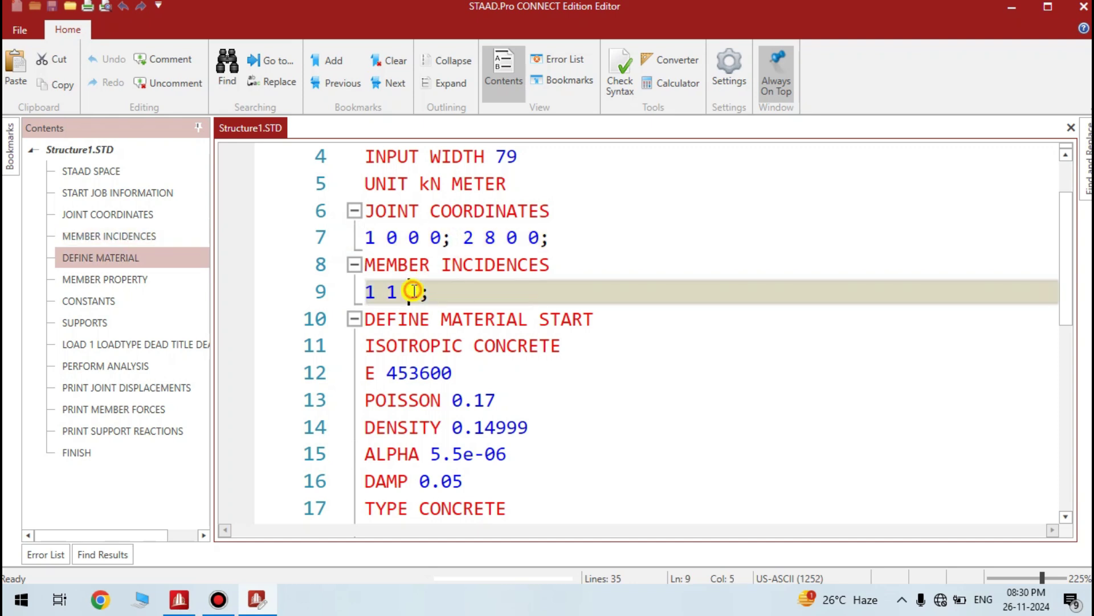
Examine the concrete material definition and the member property's YD and ZD dimensions in the command file.
scroll(435, 346, down, 1)
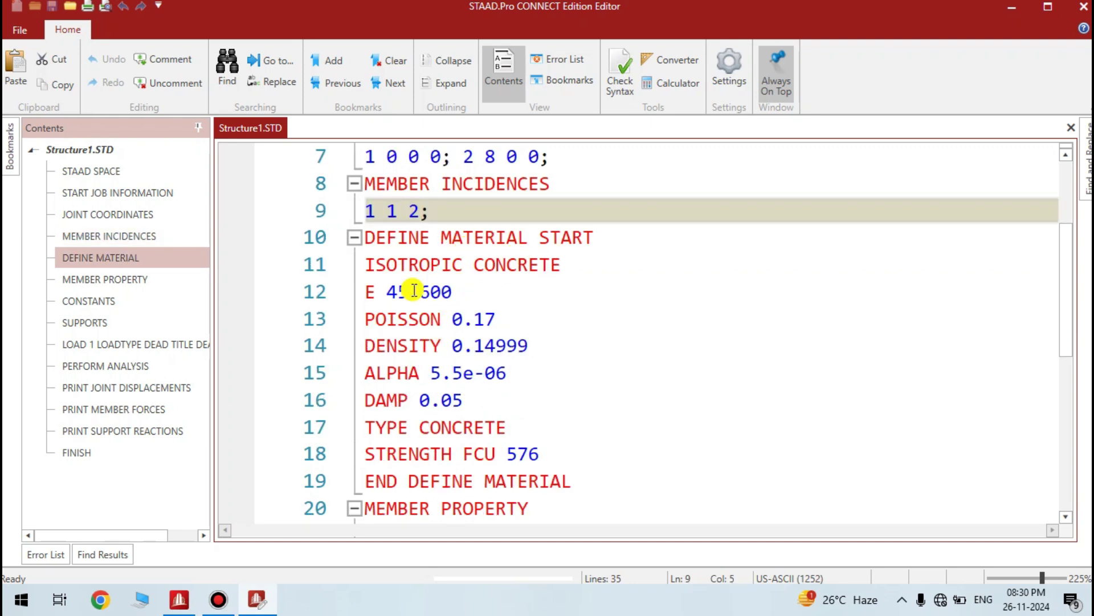
scroll(411, 345, down, 1)
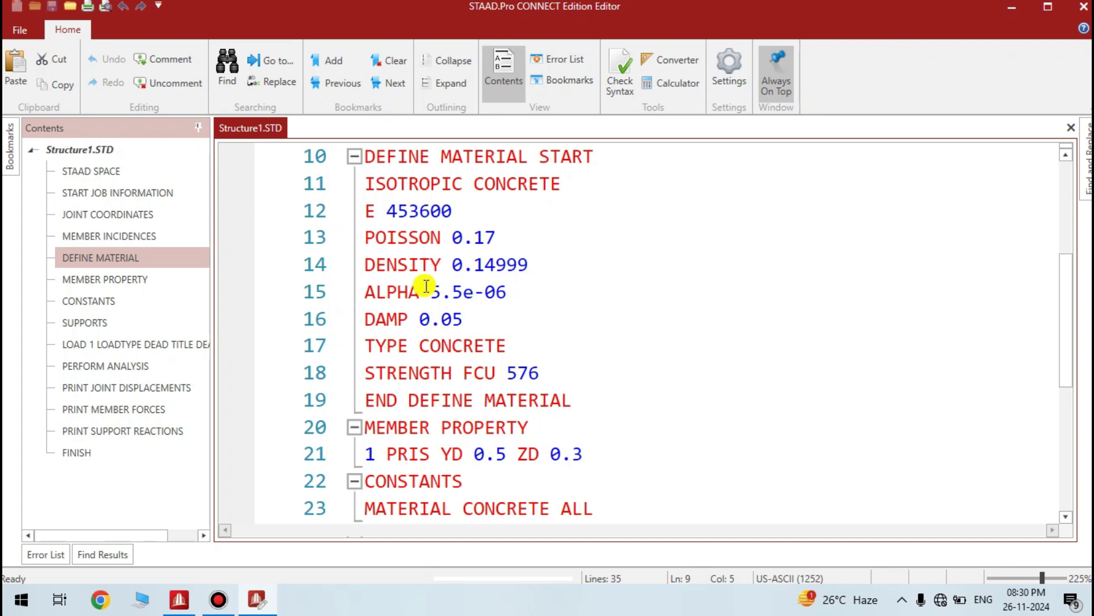
scroll(424, 282, down, 1)
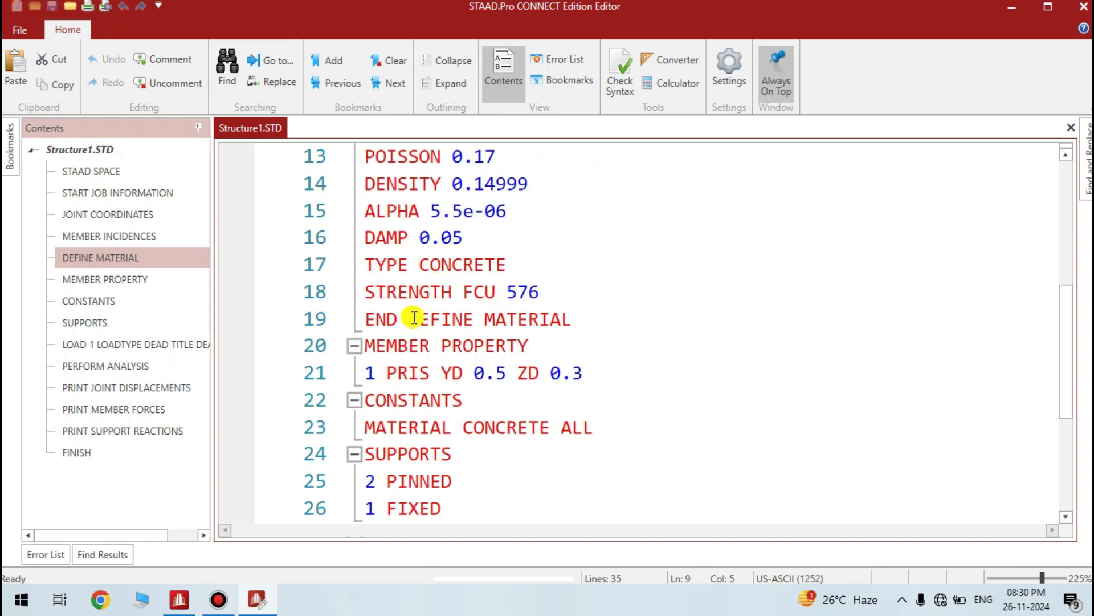
scroll(442, 325, down, 2)
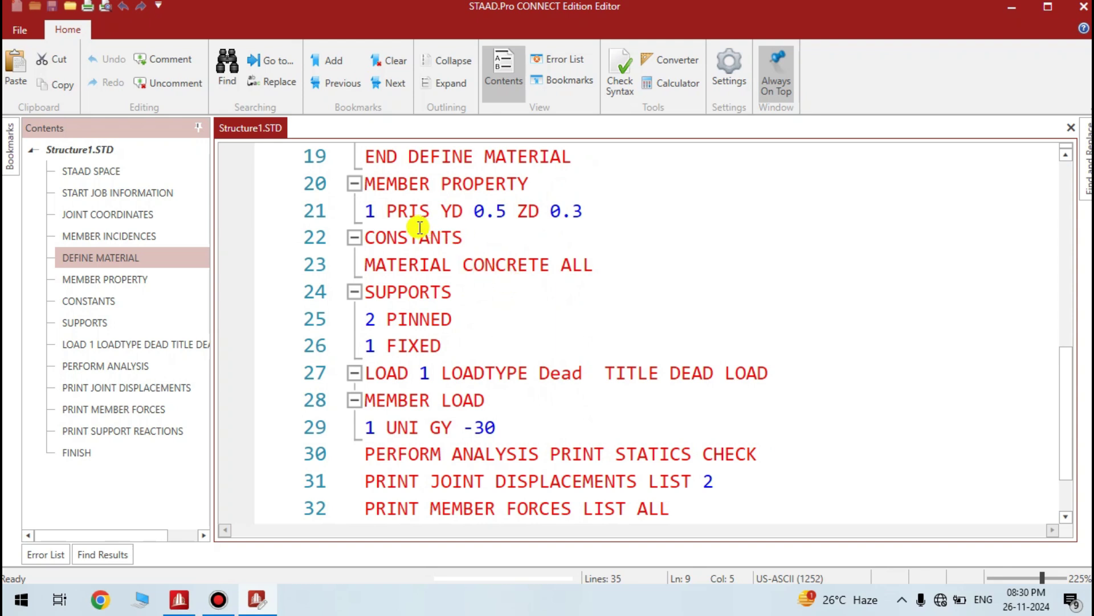
click(455, 215)
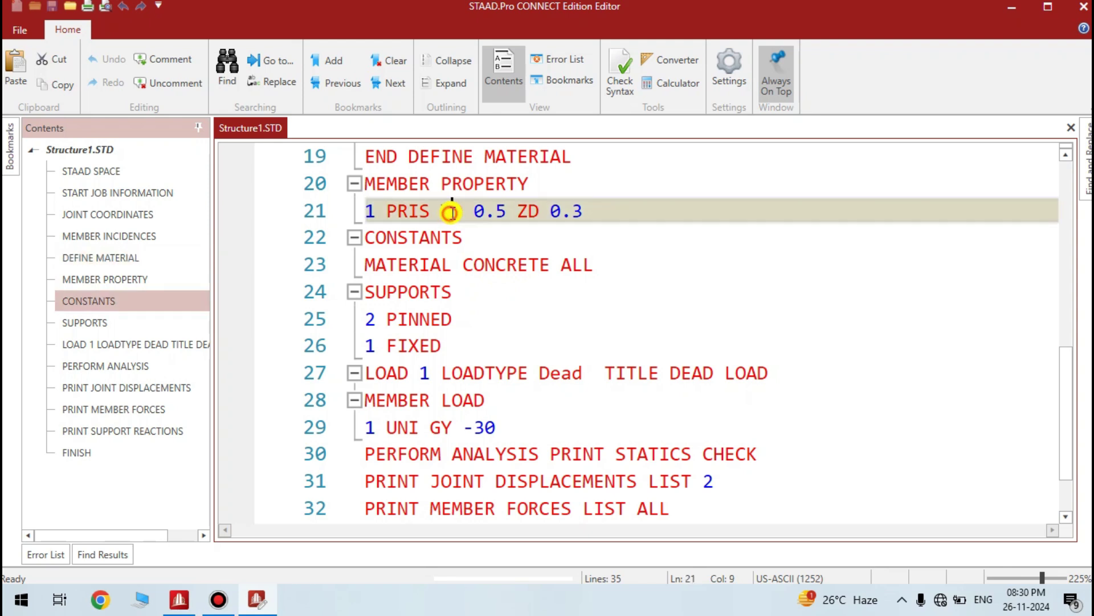
click(573, 215)
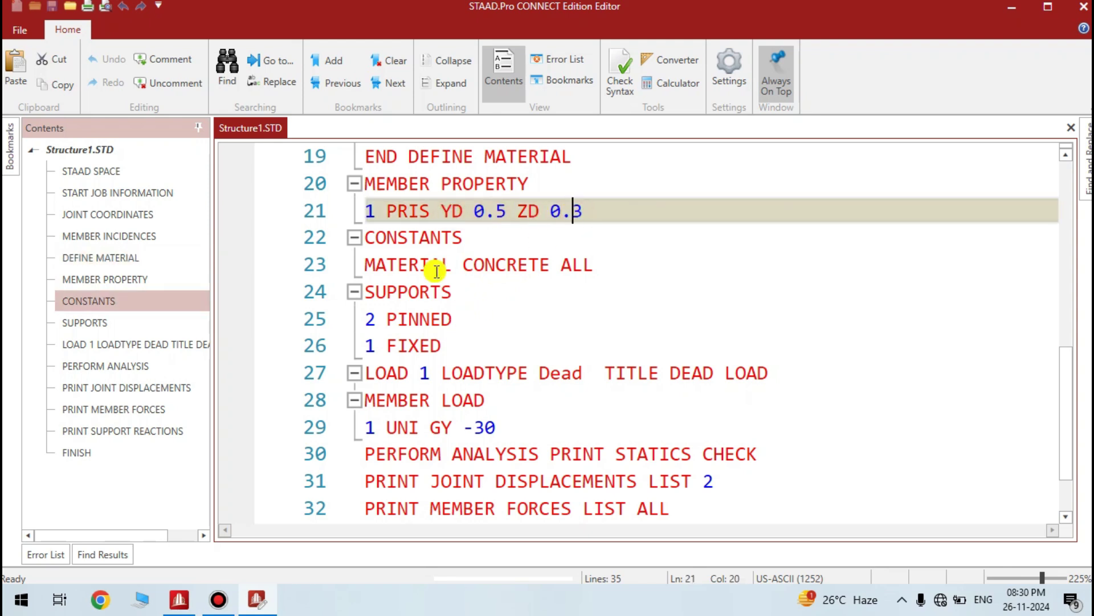
Examine the supports, dead load case, member load, and analysis print commands at the end of the command file.
click(418, 292)
scroll(417, 288, down, 1)
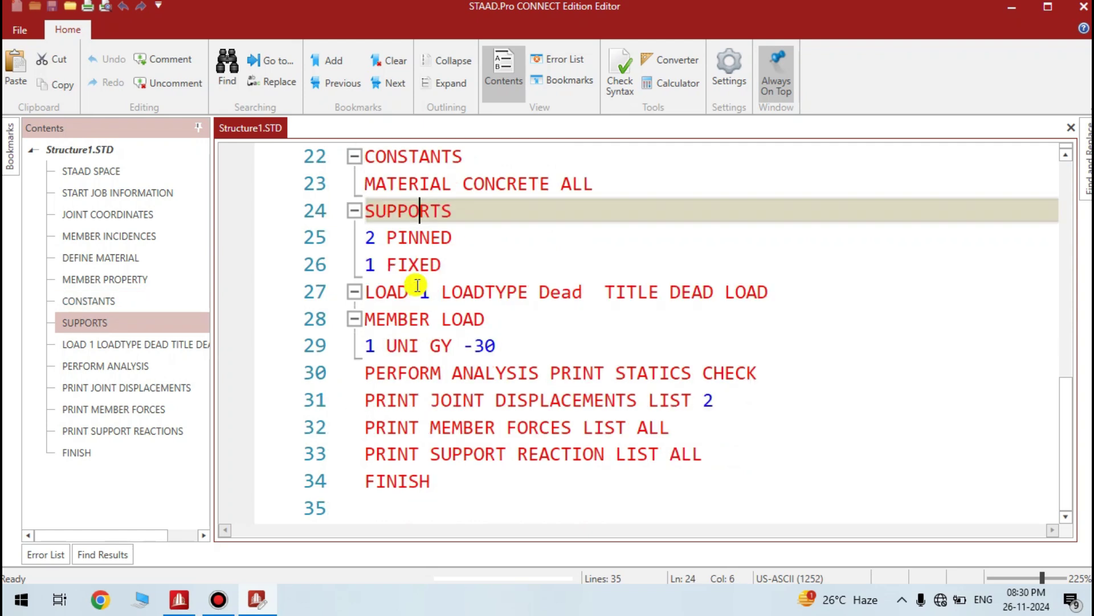
click(427, 239)
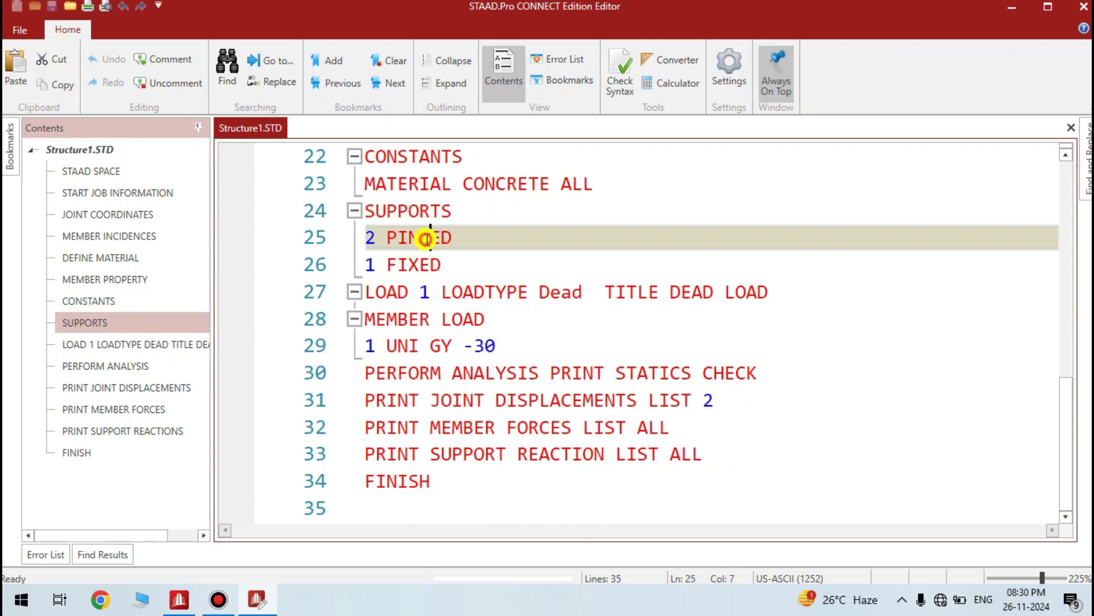
click(388, 265)
click(421, 265)
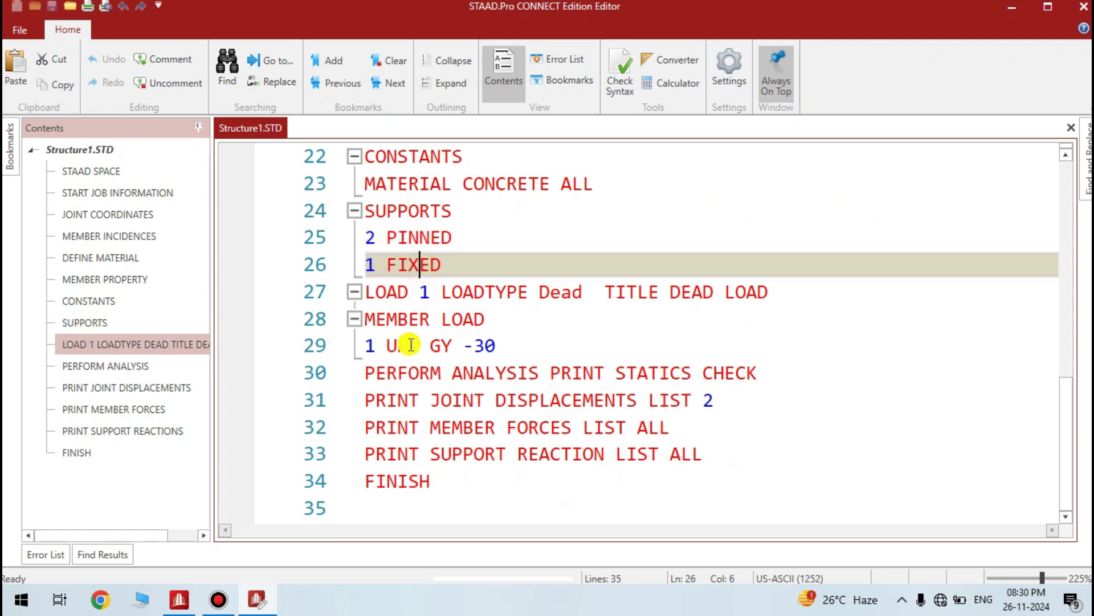
click(571, 292)
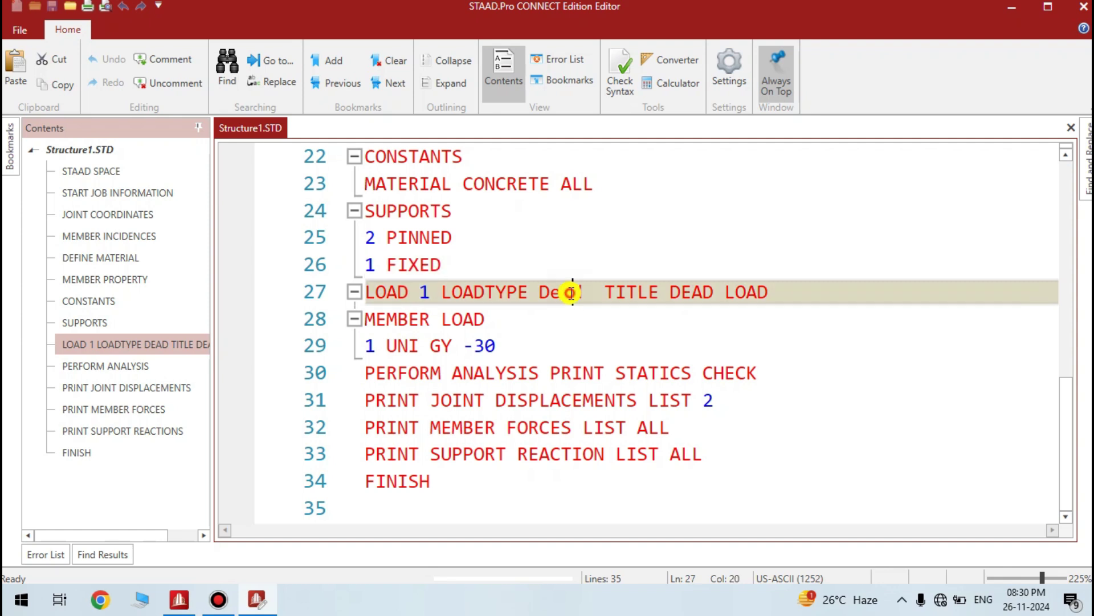
click(442, 345)
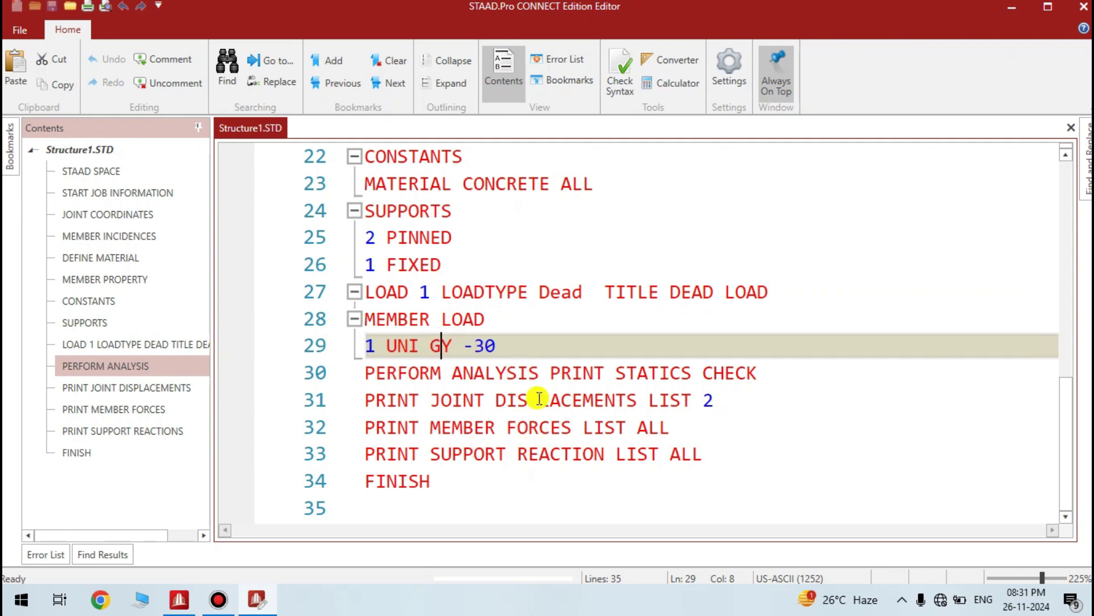
scroll(538, 397, up, 7)
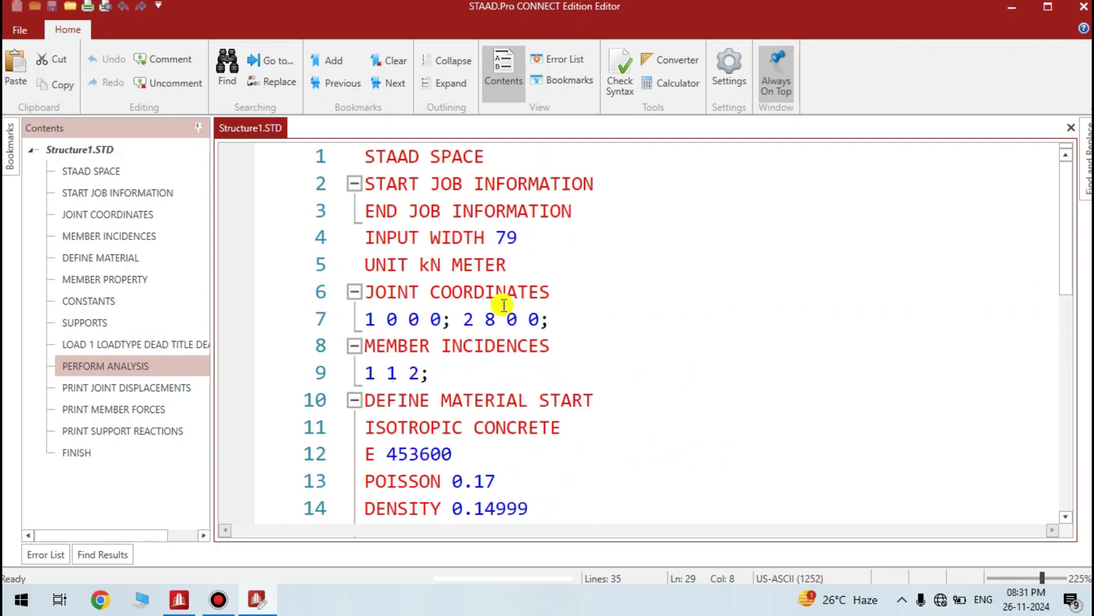
scroll(505, 307, down, 7)
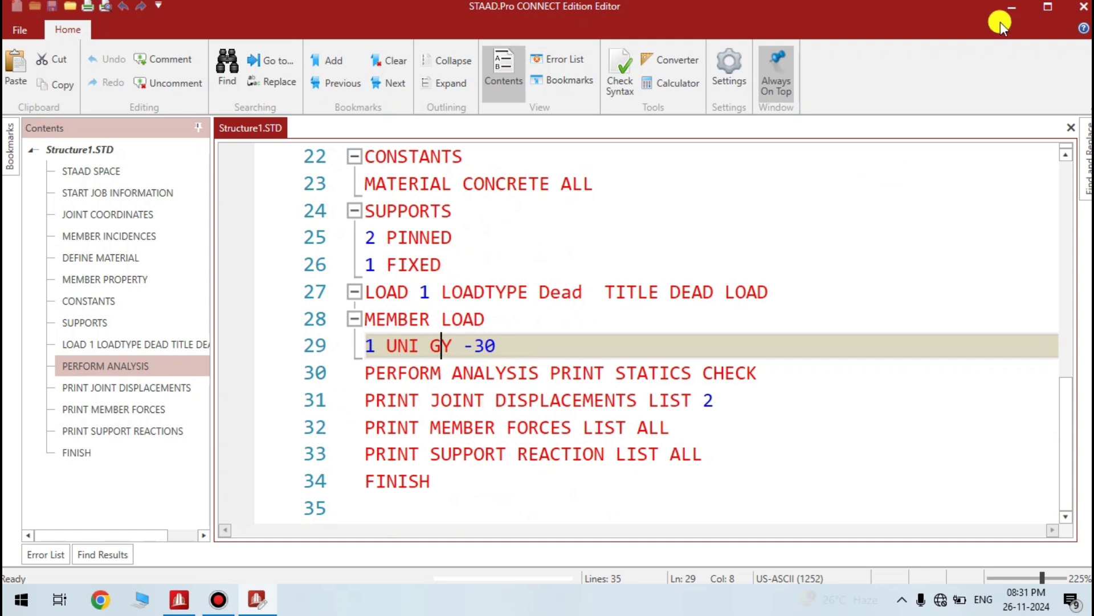
Compare the supports at both ends of the beam in the model view with the command file.
click(1012, 9)
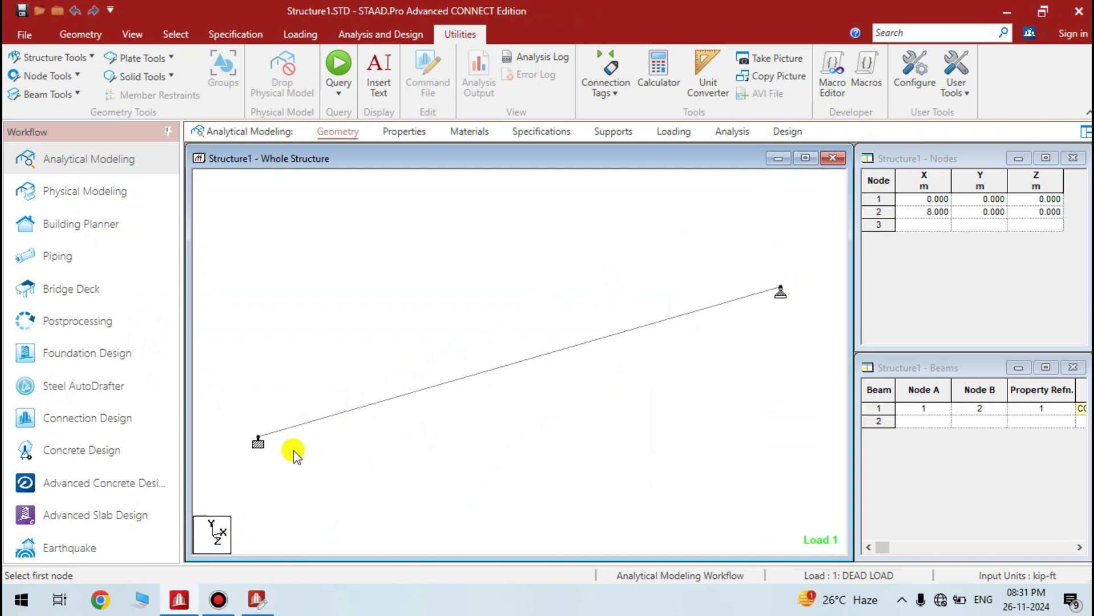
click(781, 289)
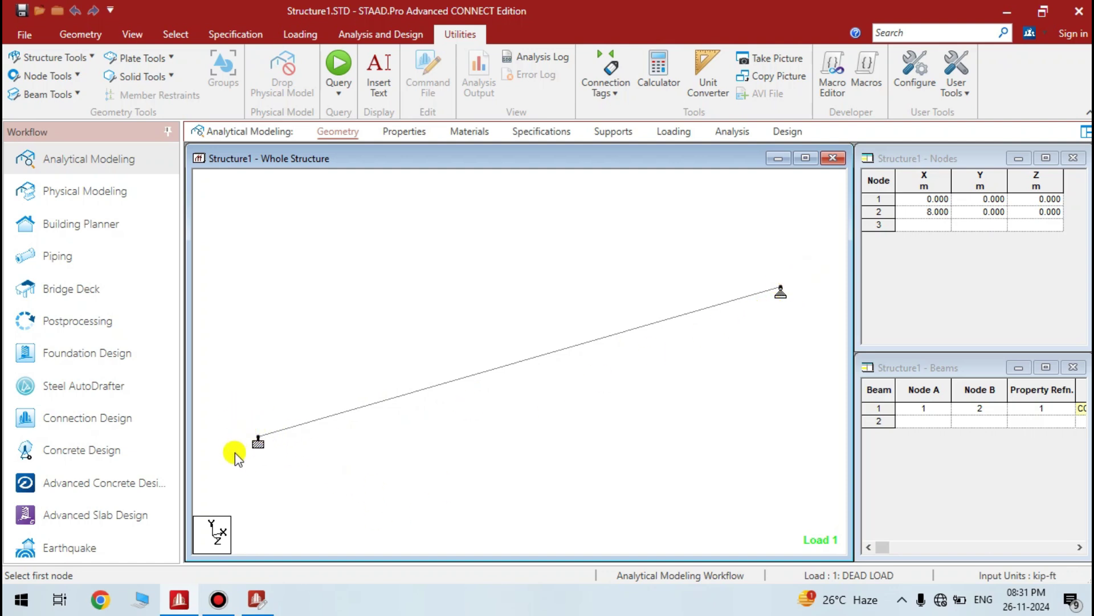
click(255, 445)
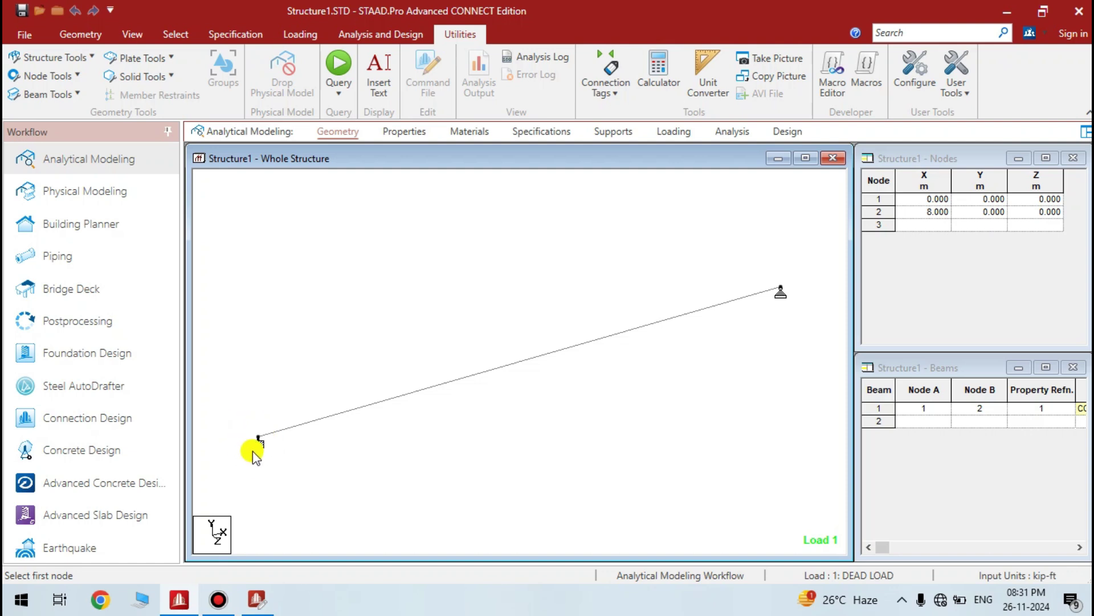
click(258, 606)
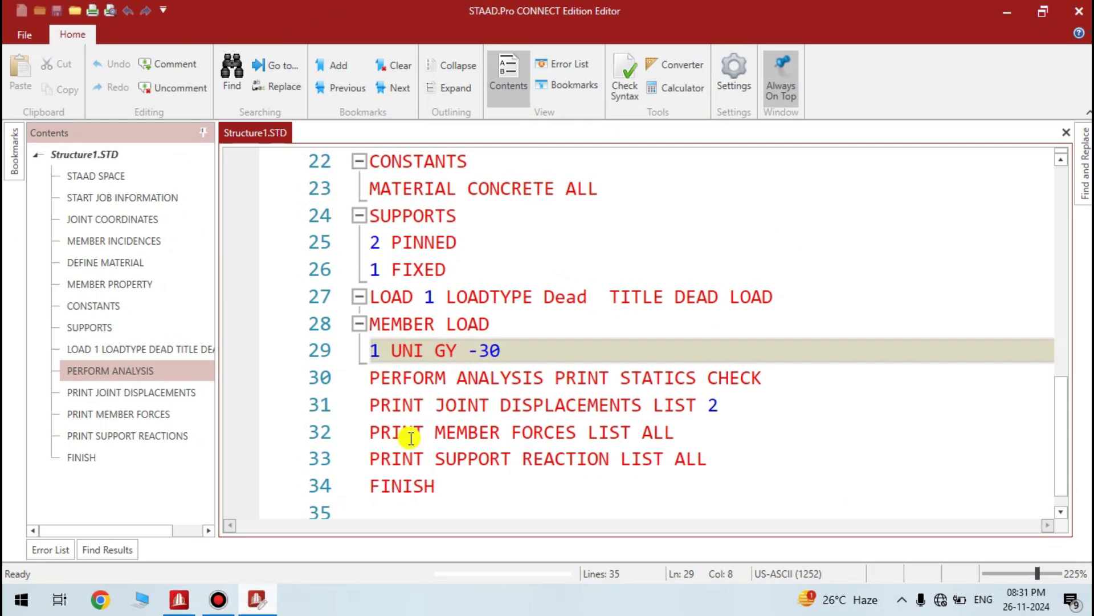
Change the support type of joint 1 to PINNED on line 26 of the command file.
scroll(450, 321, up, 1)
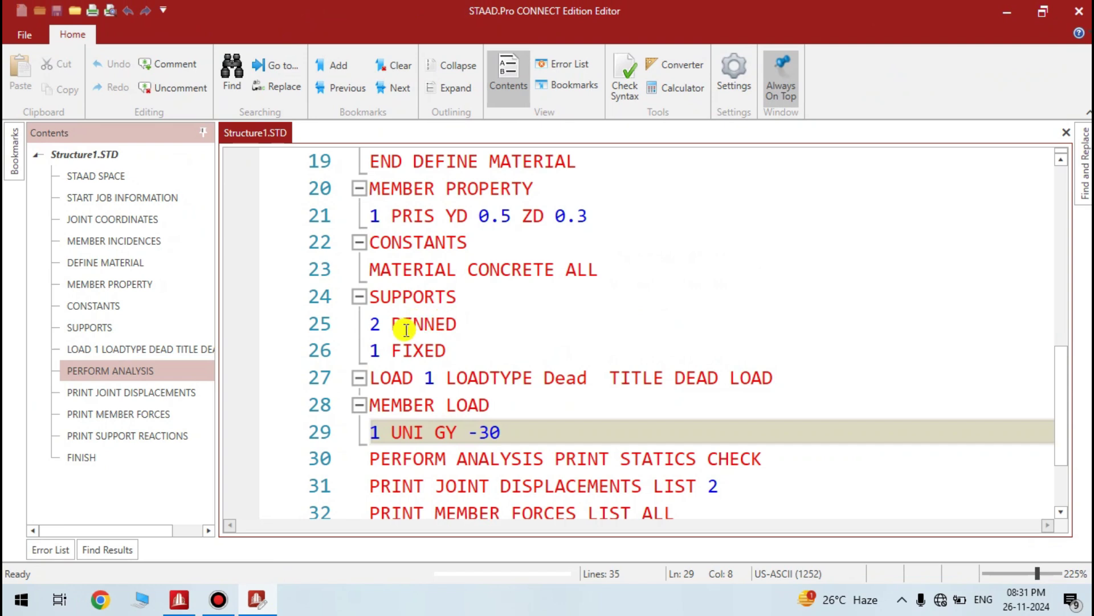
click(445, 350)
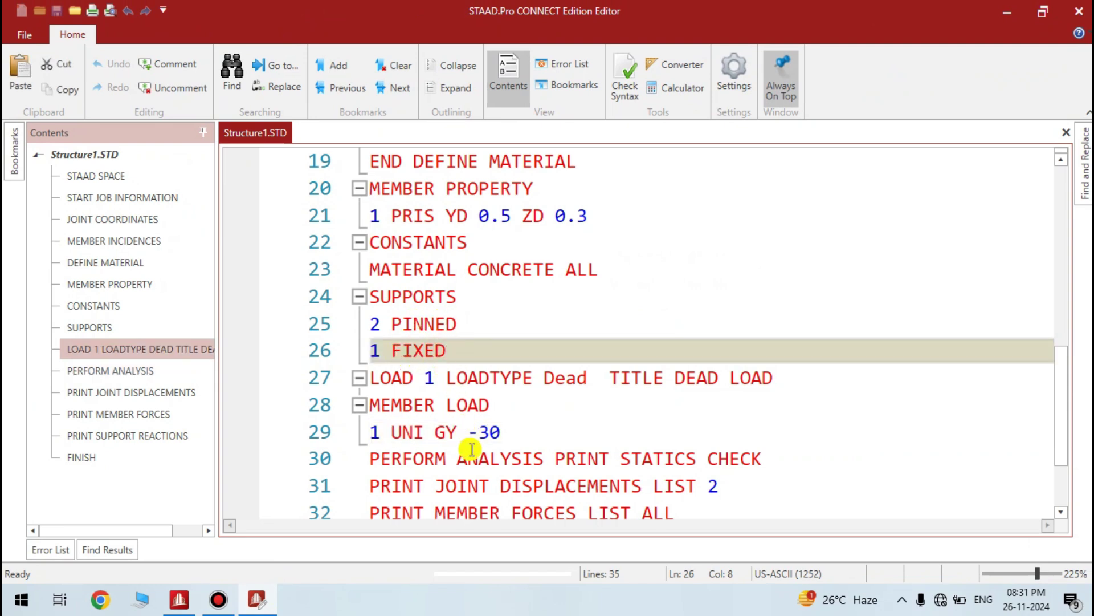
key(BackSpace)
key(BackSpace)
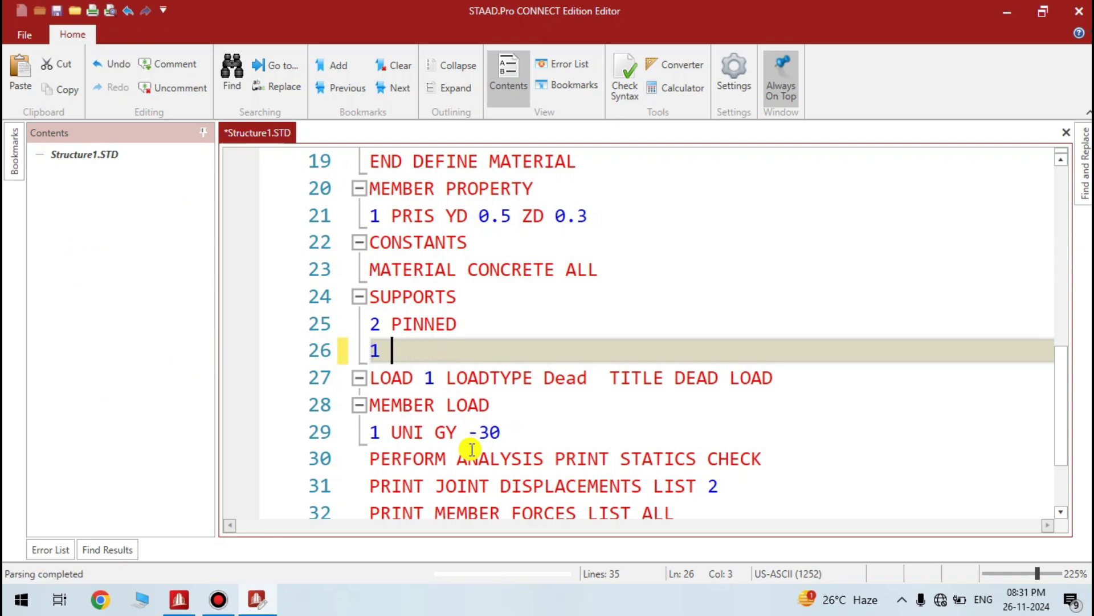
text(PINNED)
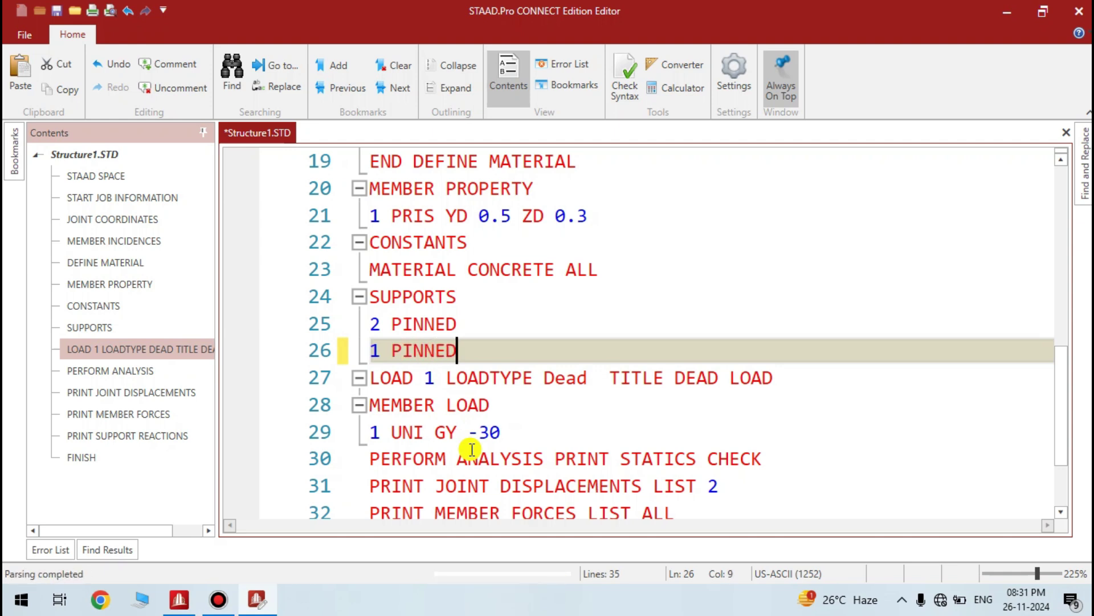
Delete the PRINT JOINT DISPLACEMENTS LIST 2 line, and save and close the command file.
scroll(472, 426, down, 2)
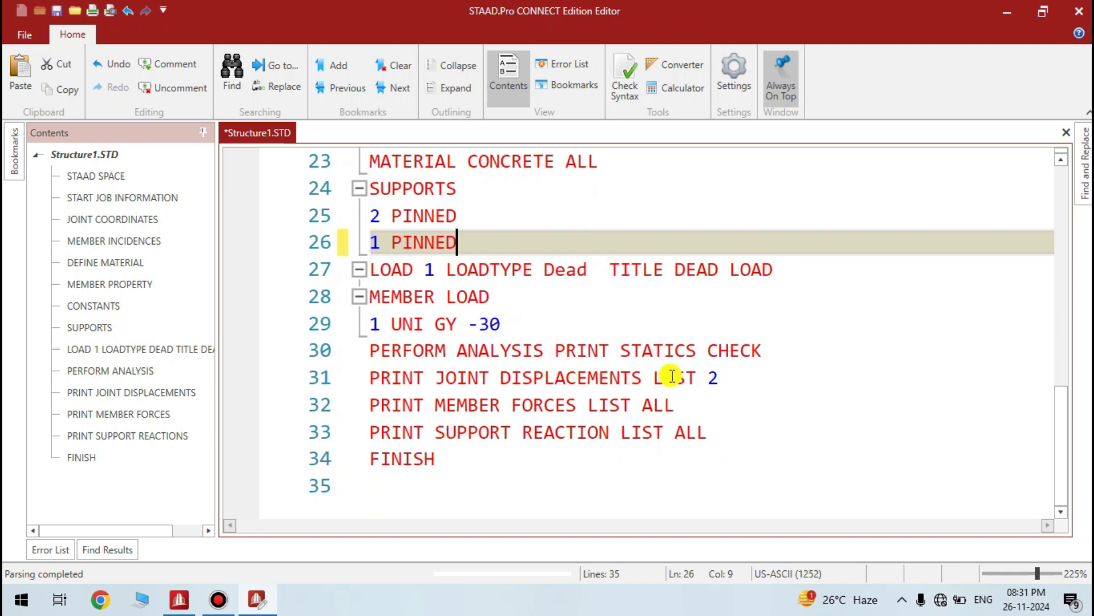
click(713, 376)
drag(712, 376, 368, 385)
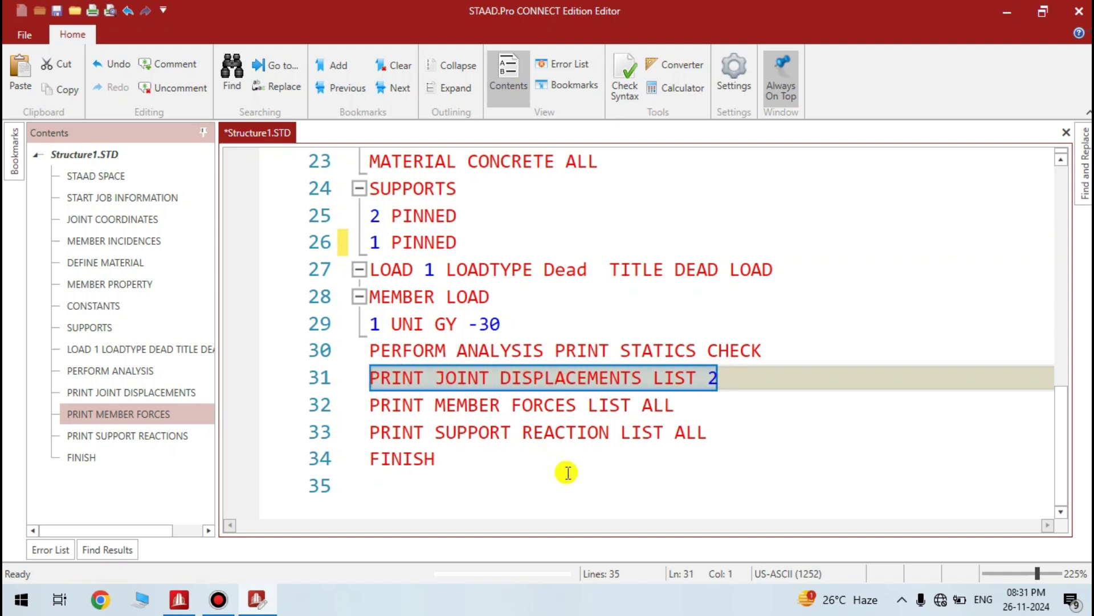
key(BackSpace)
key(BackSpace)
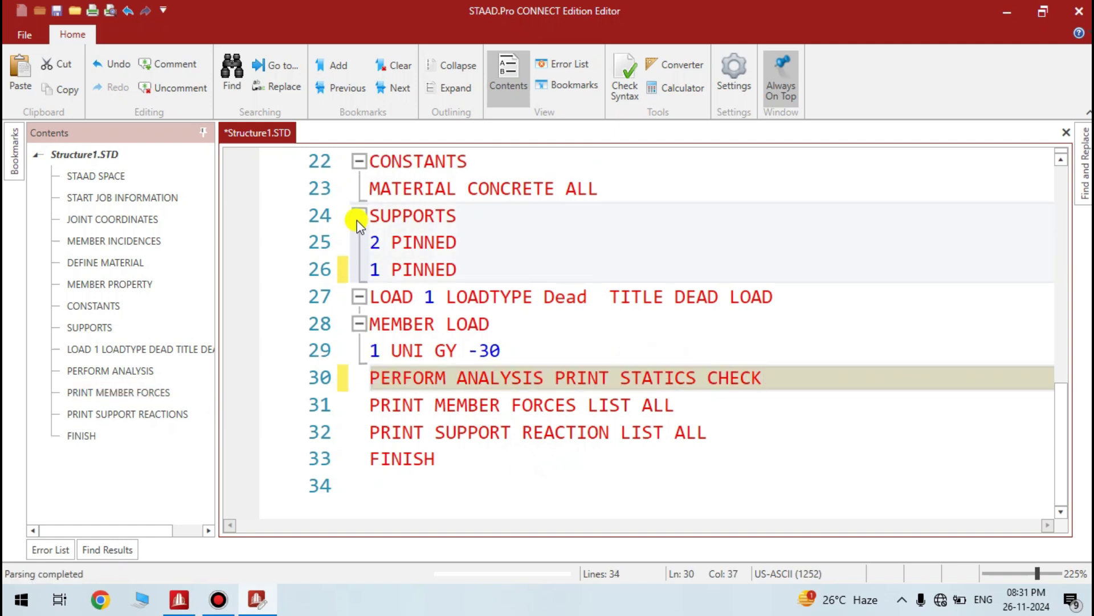
click(57, 11)
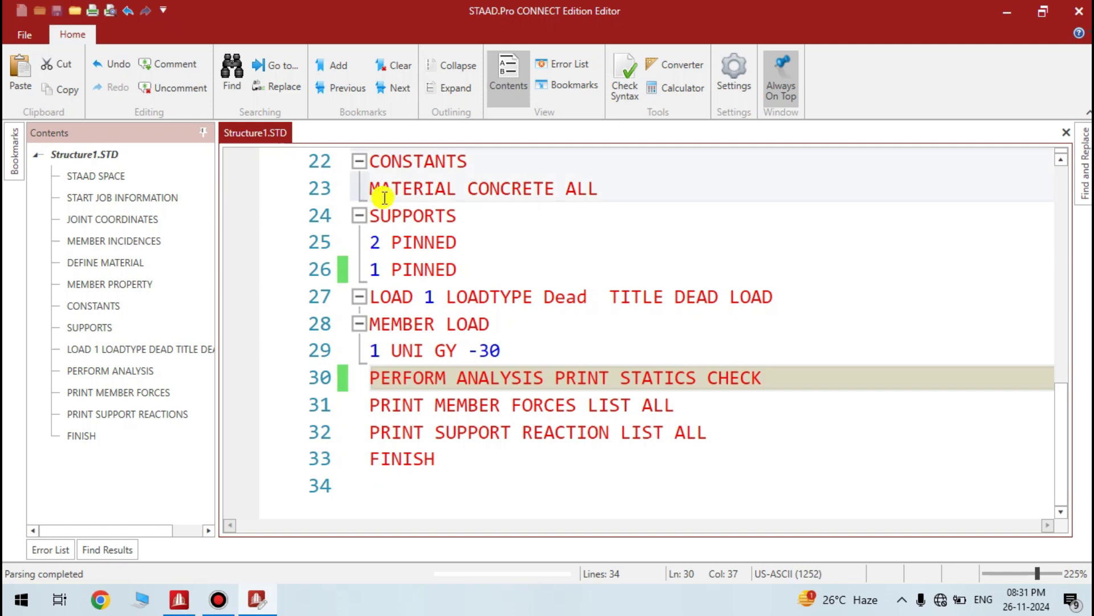
click(1072, 11)
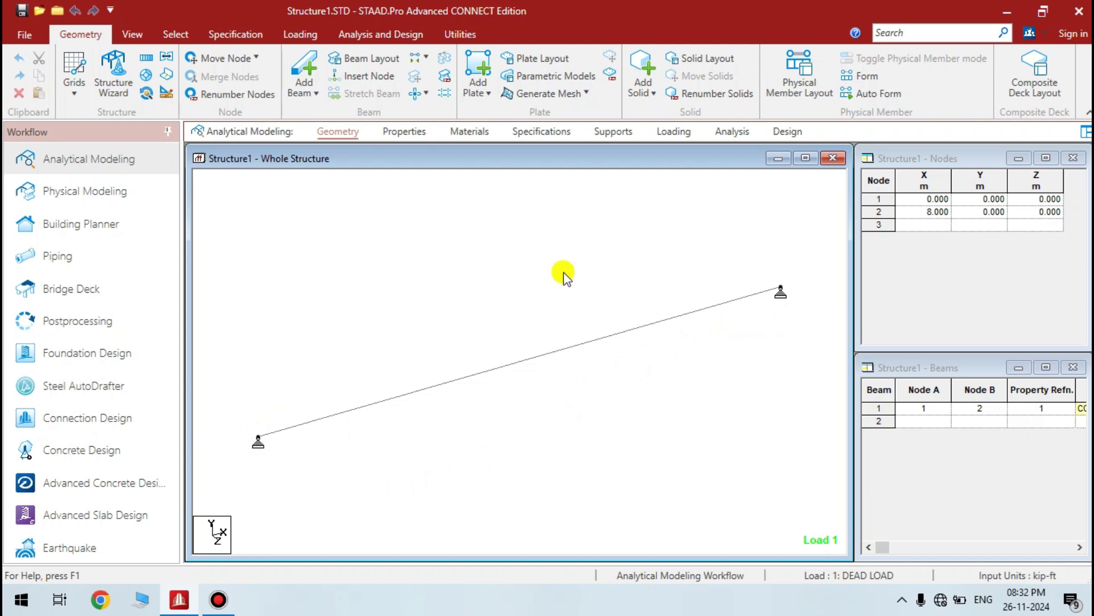
Run the analysis on the edited model and open its output file in a maximized viewer.
click(459, 37)
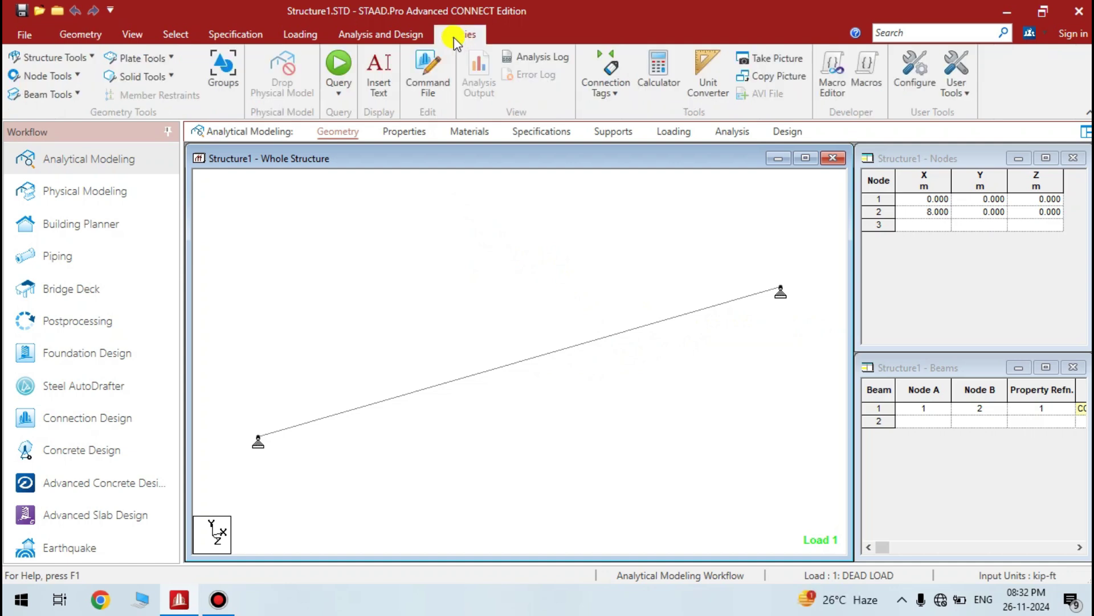
click(370, 35)
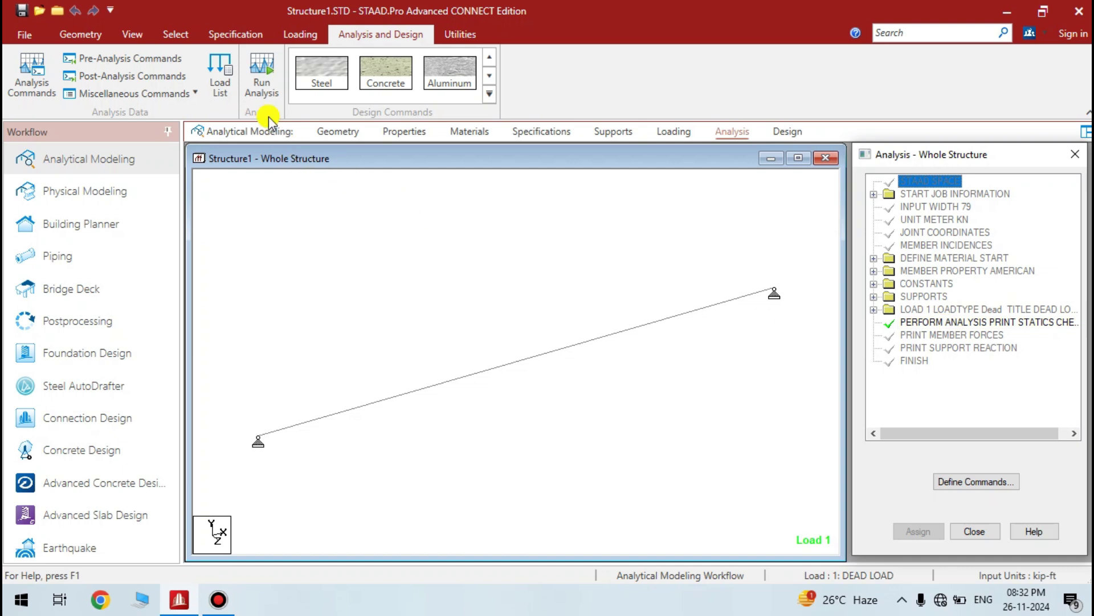
click(262, 76)
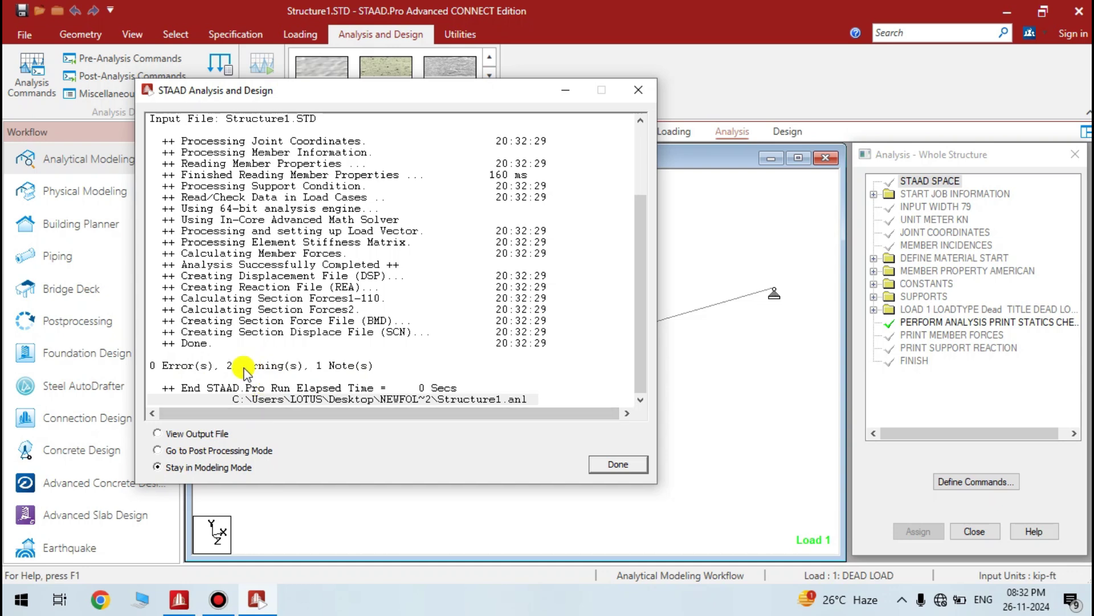
click(158, 434)
click(609, 466)
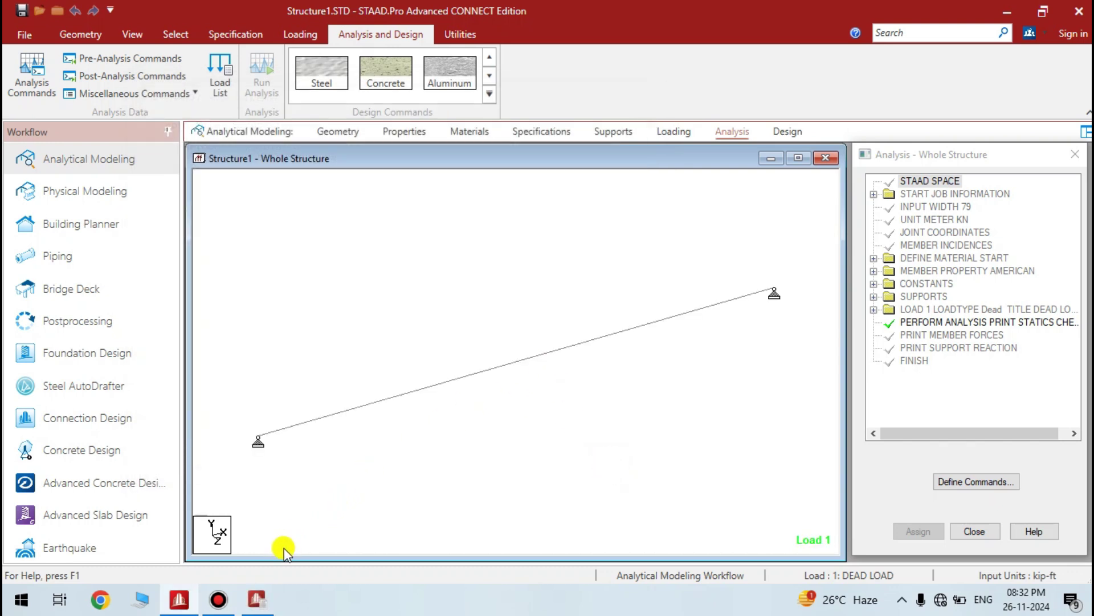
click(257, 598)
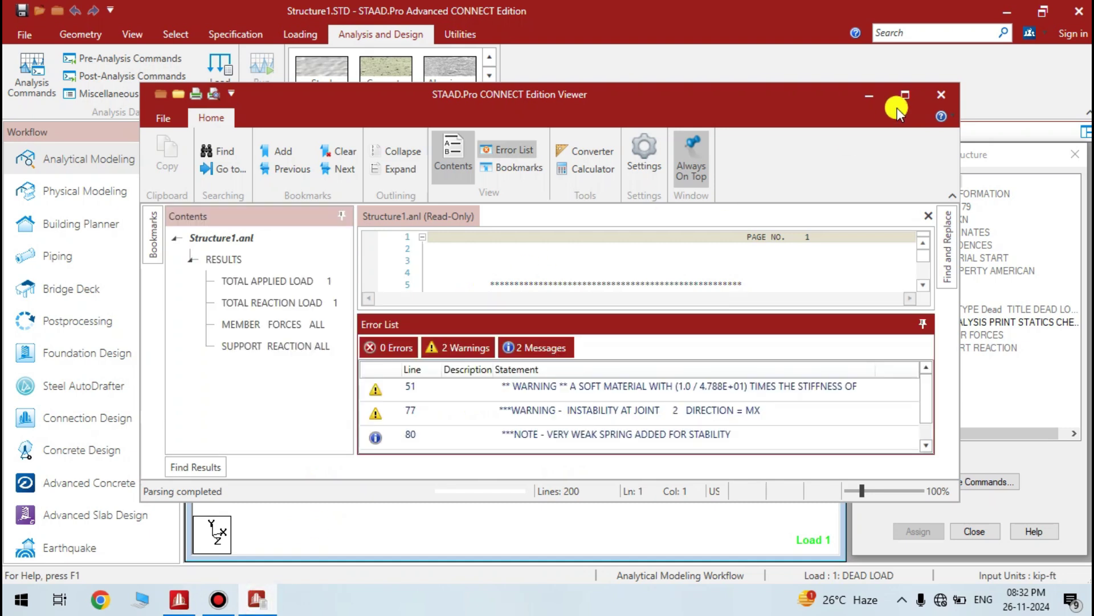
click(909, 98)
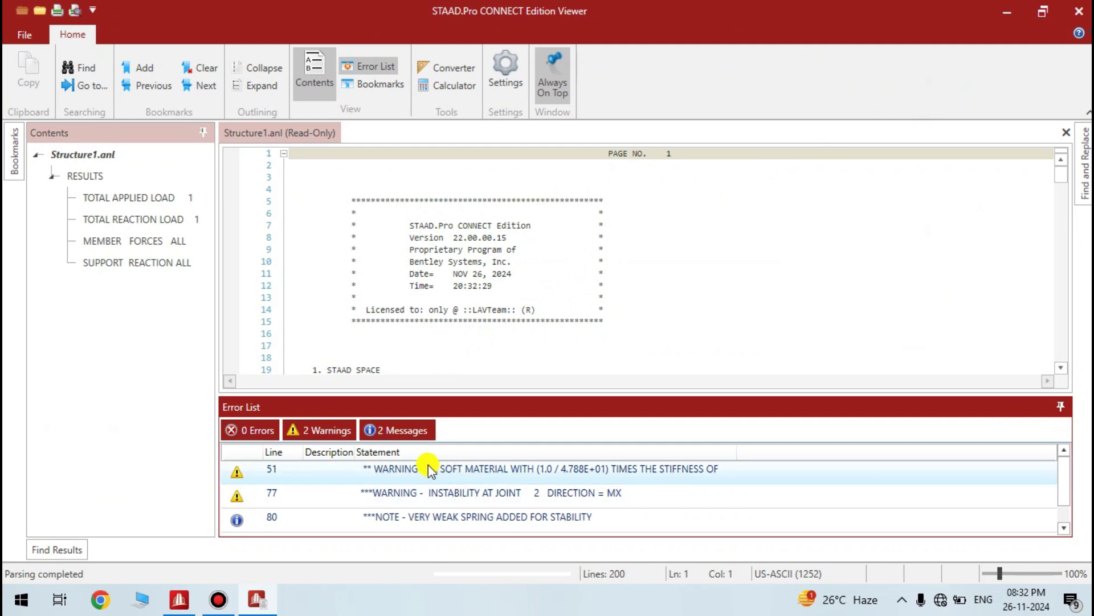
Filter the output's error list to review its messages and warnings separately.
click(320, 429)
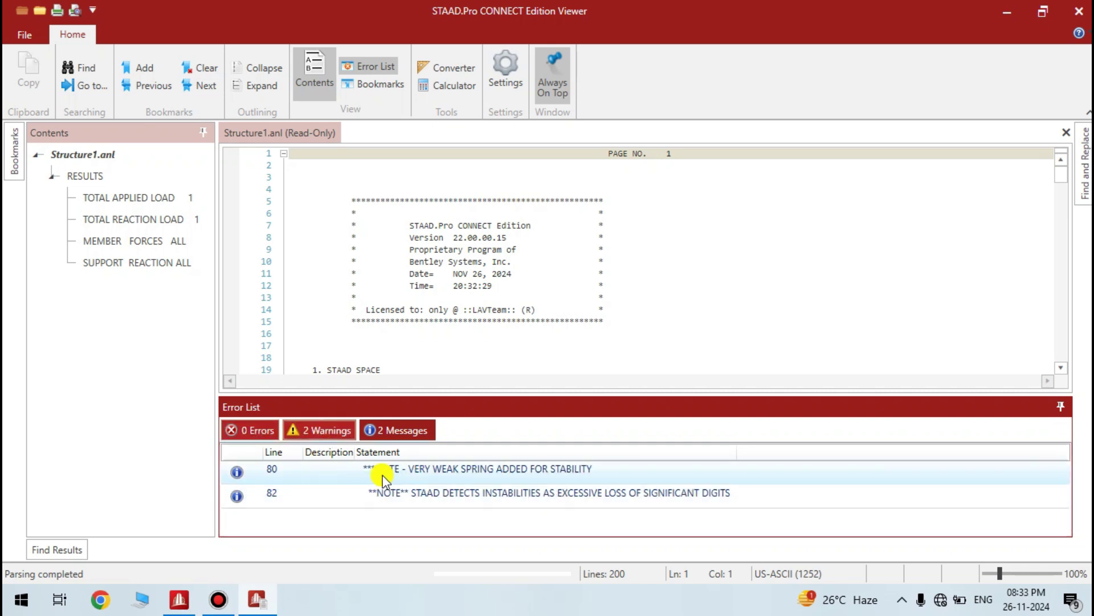
click(394, 432)
click(392, 434)
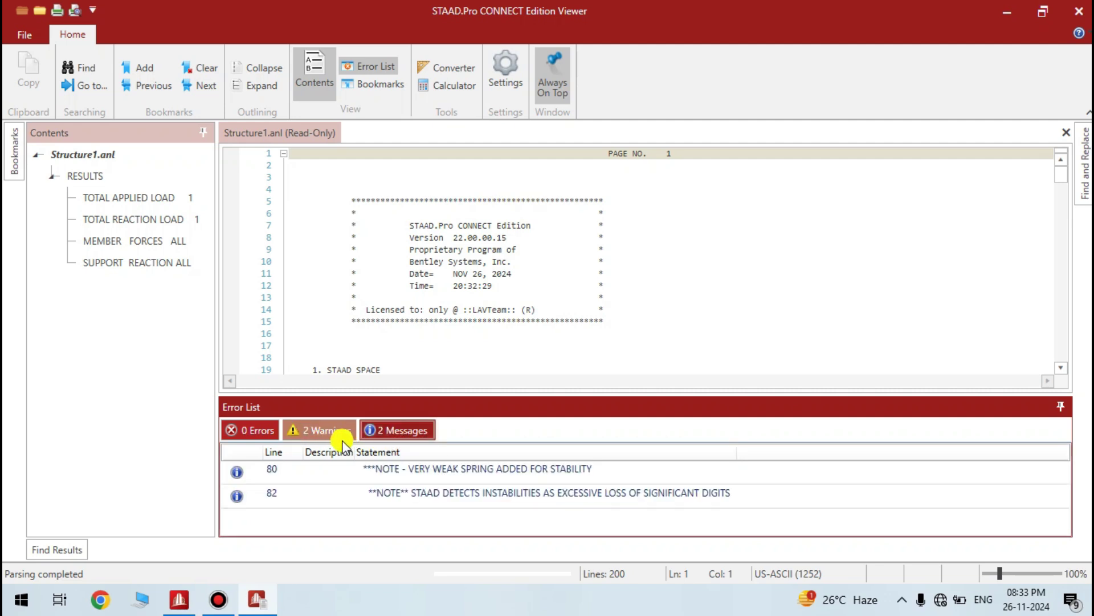
click(344, 432)
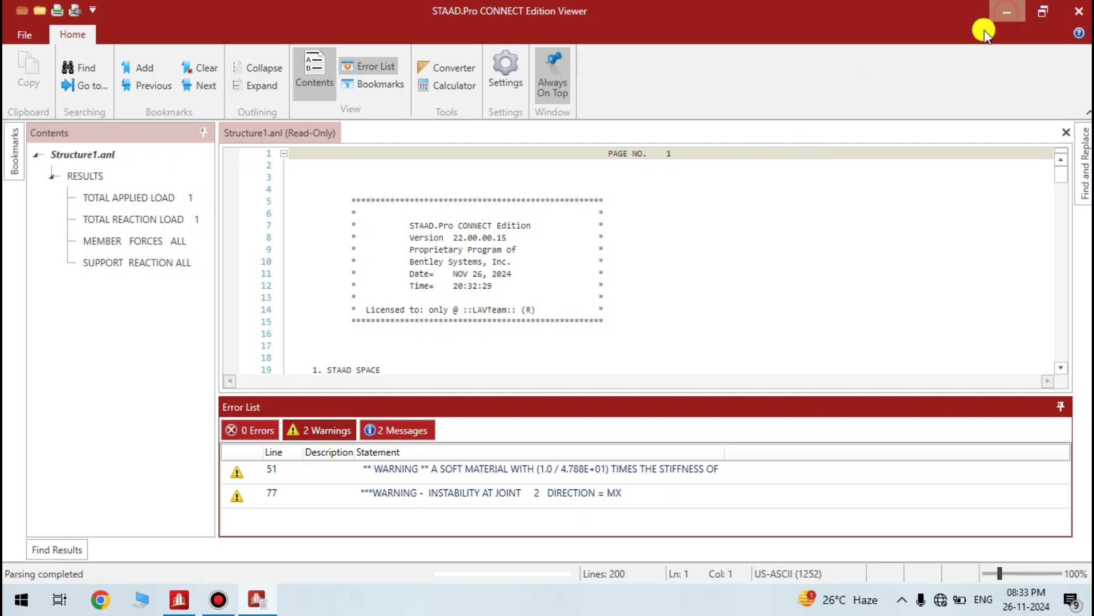
Check the support at the beam's start node in the model against the error list's warnings and messages.
click(1008, 12)
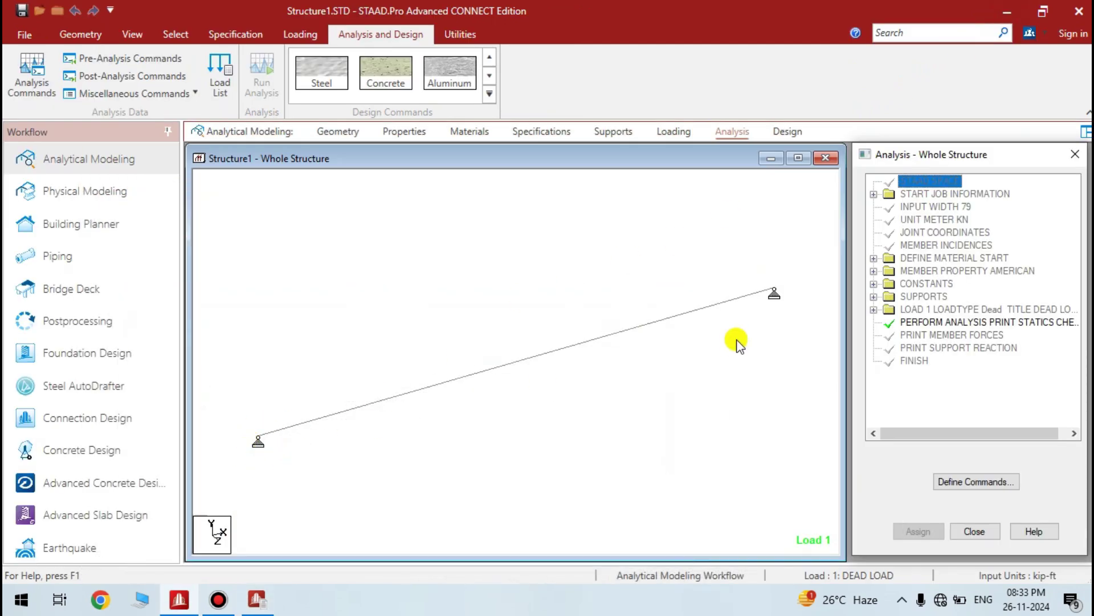
click(258, 440)
click(260, 451)
click(258, 454)
click(258, 599)
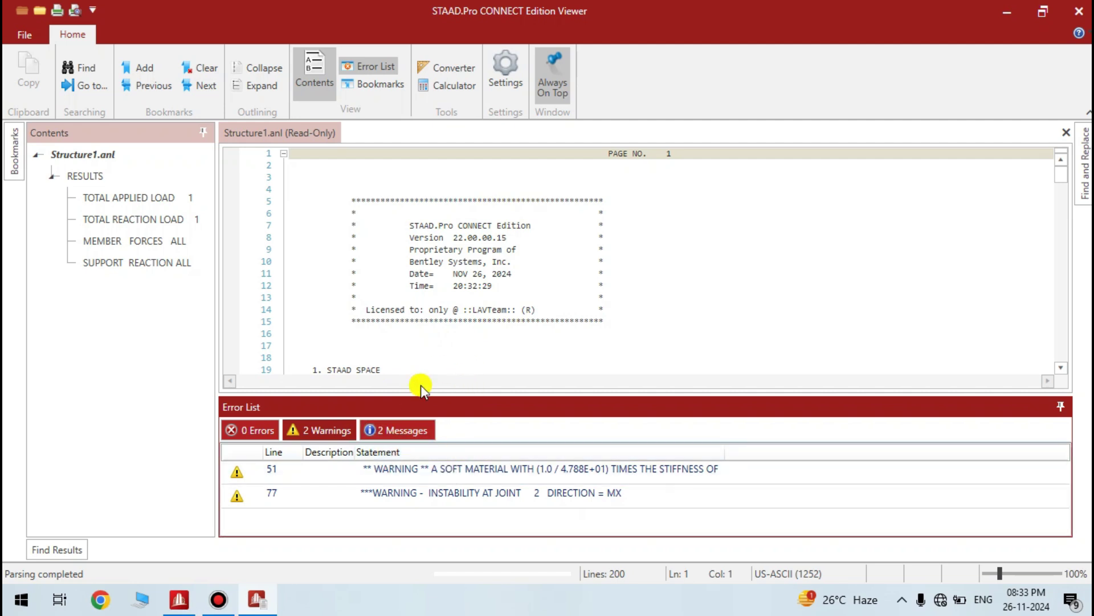
click(408, 430)
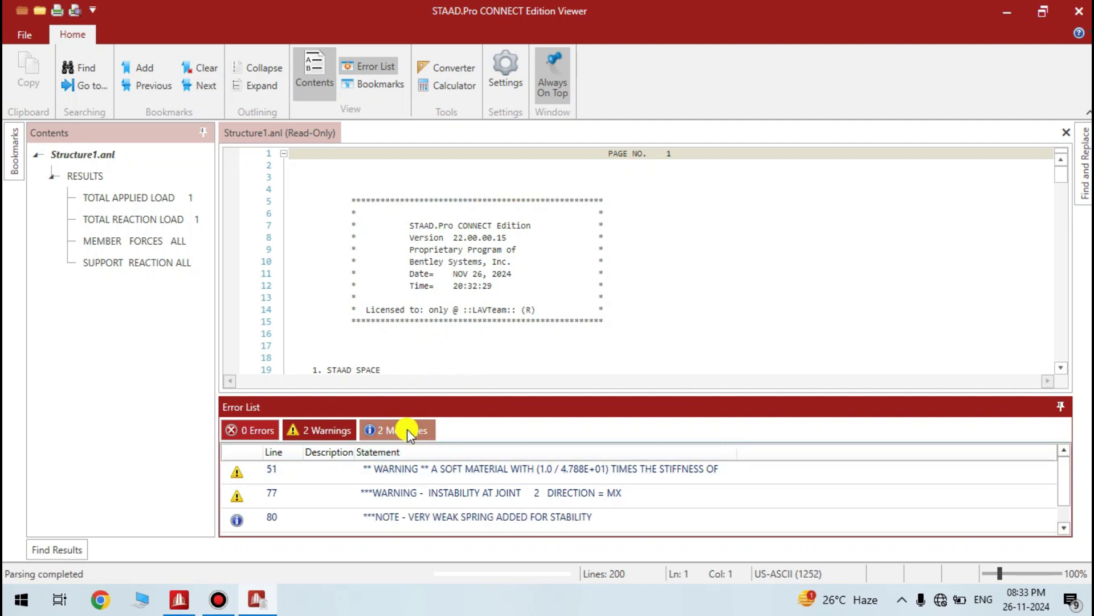
click(342, 430)
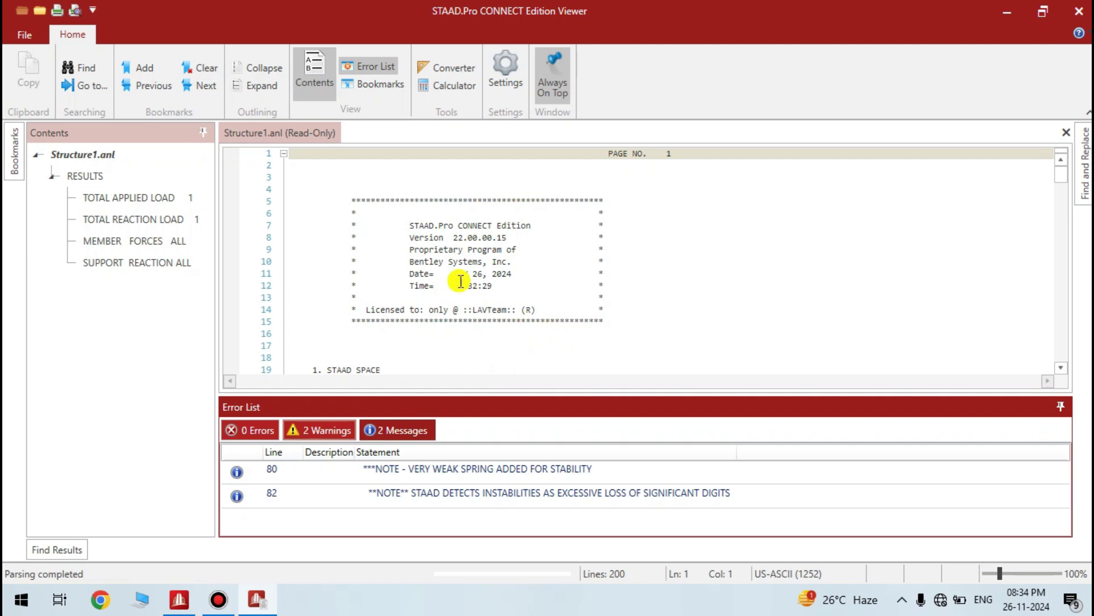
Enlarge the output file's text to 150% and unpin the error list to make room for reading.
scroll(525, 250, down, 6)
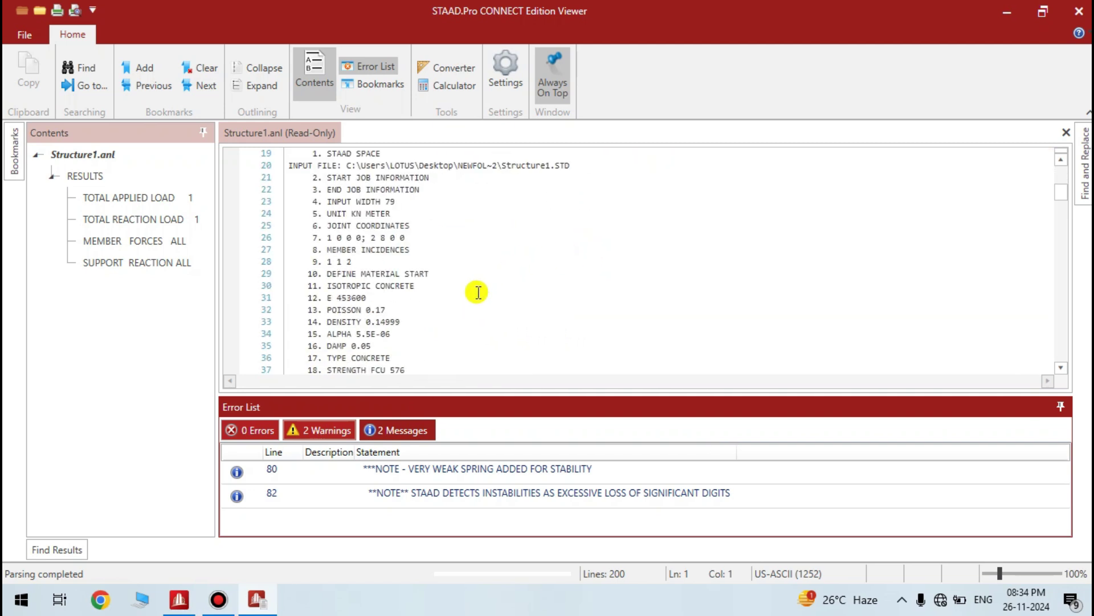
ctrl+scroll(459, 288, up, 5)
ctrl+scroll(465, 273, down, 3)
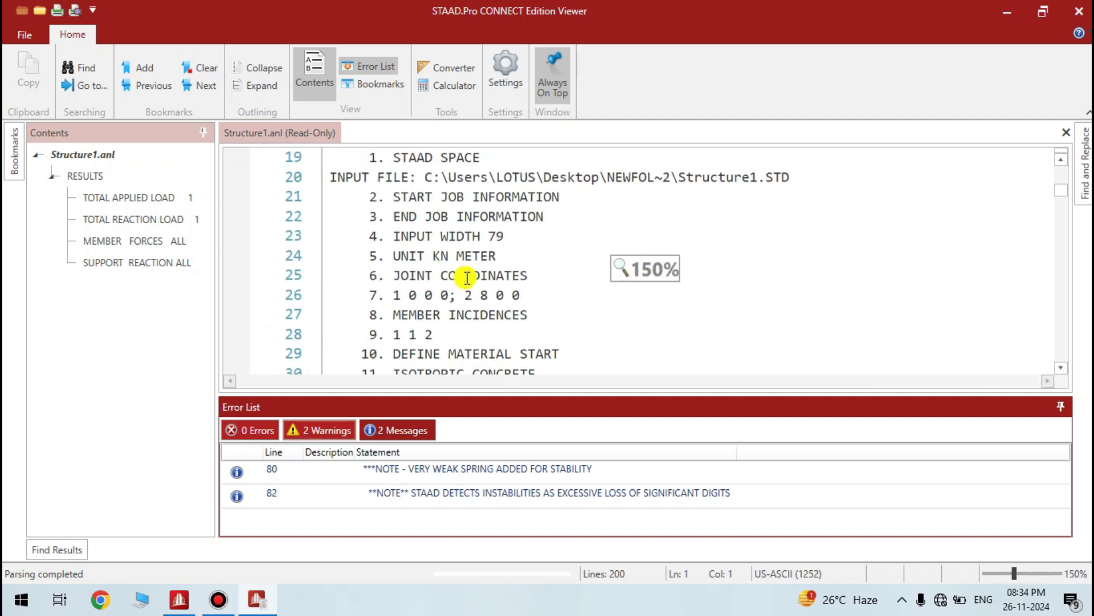
scroll(464, 279, down, 1)
click(1061, 407)
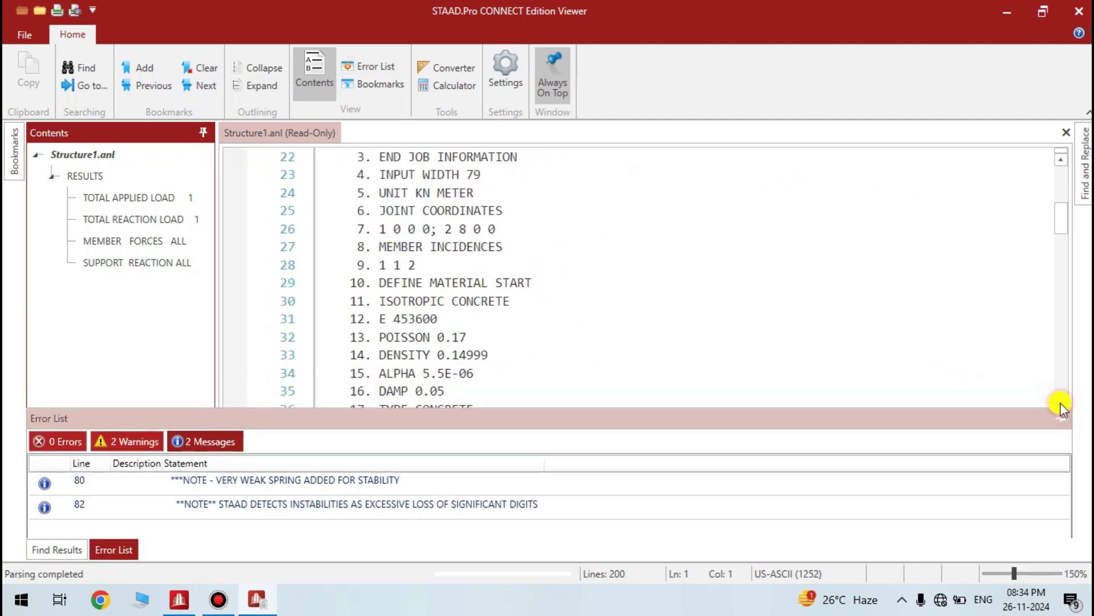
Examine the echoed input commands, the soft material warning, and the problem statistics in the output file.
scroll(490, 362, down, 2)
scroll(492, 364, down, 4)
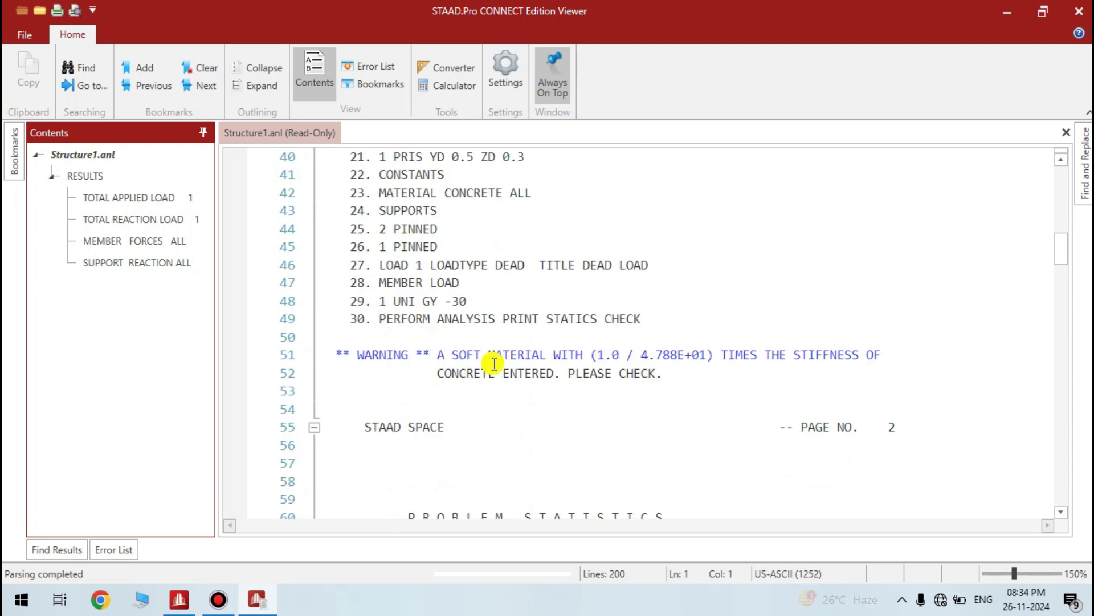
scroll(474, 365, down, 5)
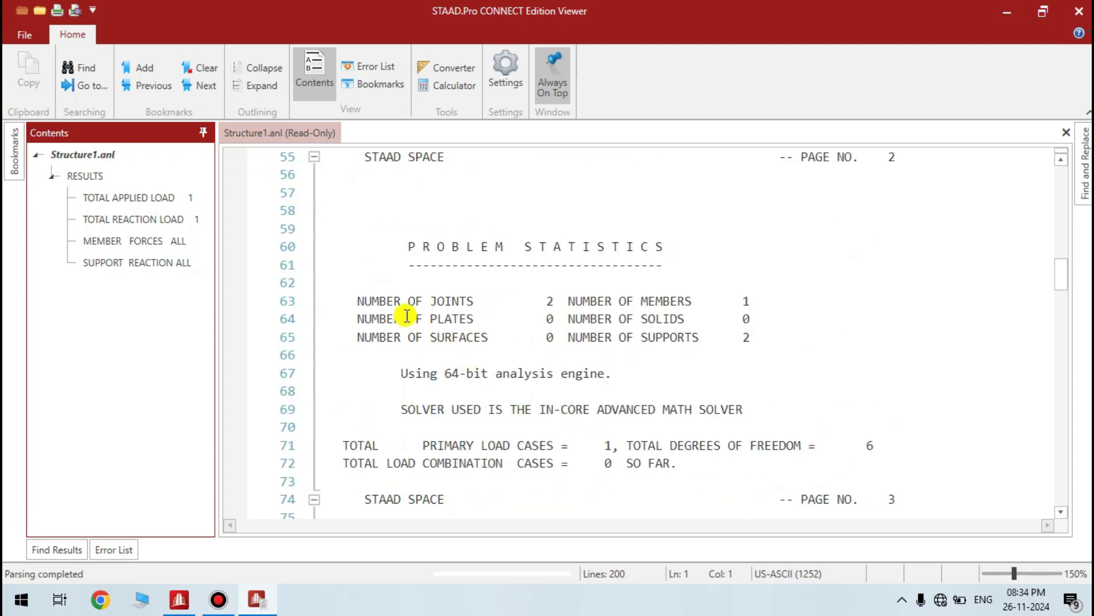
scroll(515, 392, down, 2)
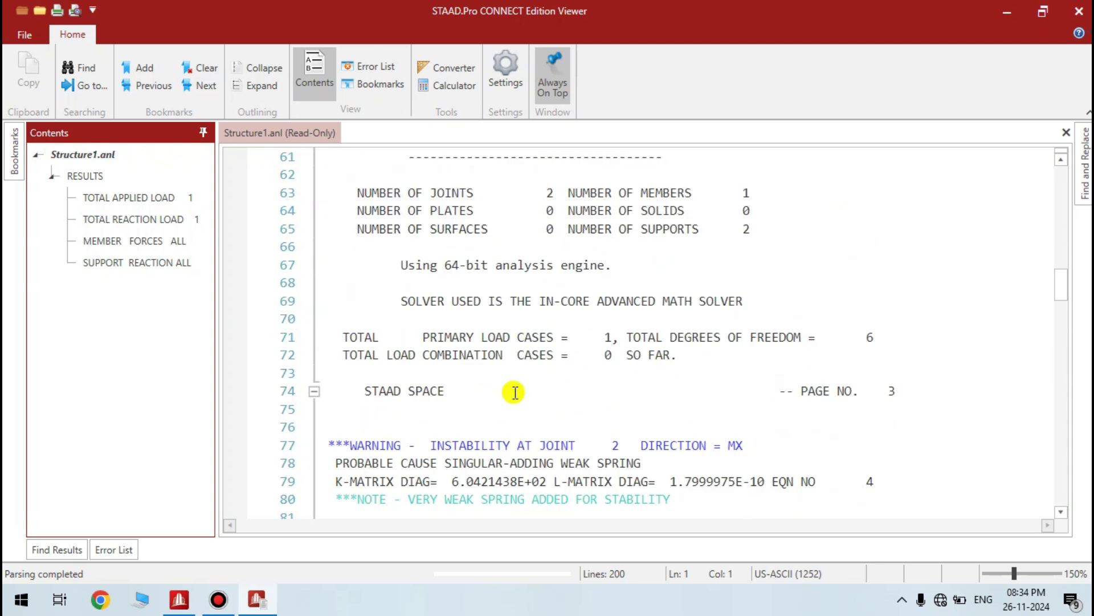
Examine the joint 2 instability notes and the total applied load summary for load case 1.
scroll(505, 365, down, 3)
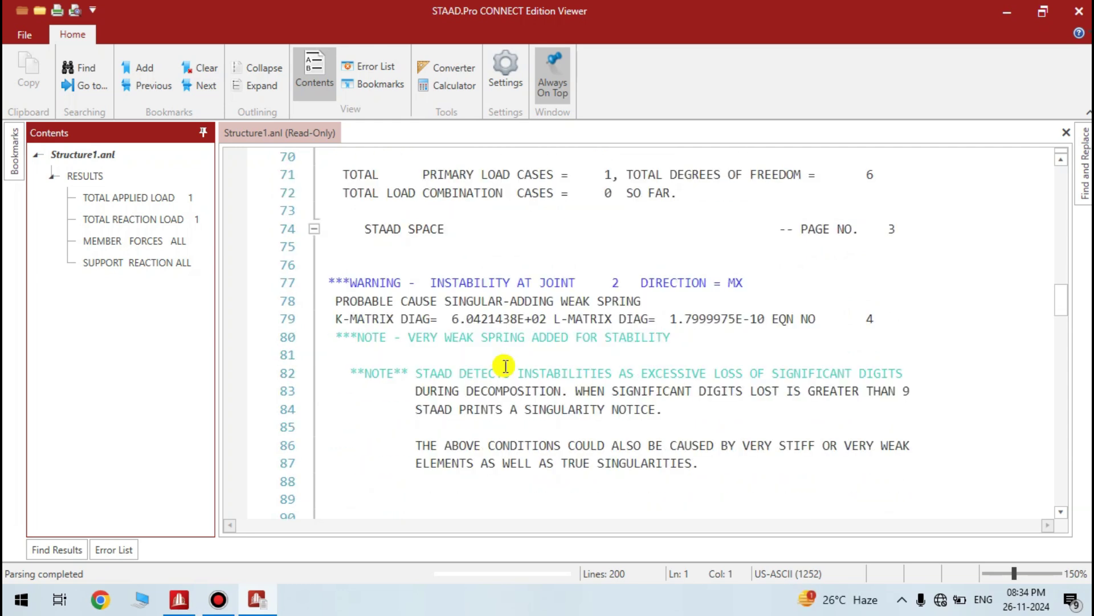
scroll(501, 331, down, 3)
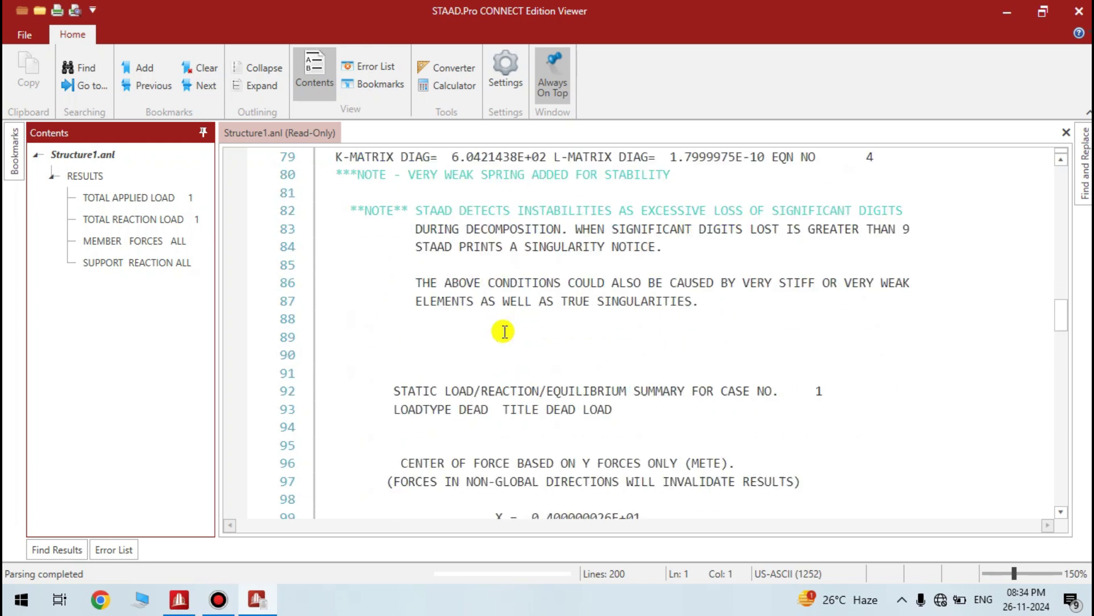
scroll(487, 317, down, 6)
scroll(496, 325, up, 1)
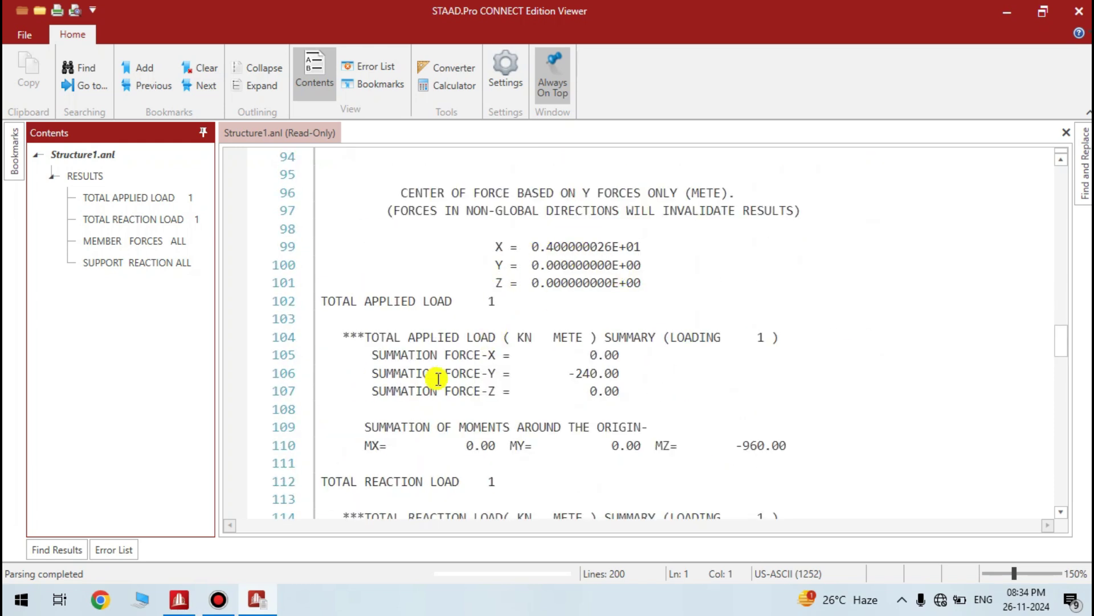
Examine the total applied load, total reaction load and maximum displacement summaries for load case 1 in the output file.
scroll(442, 375, down, 1)
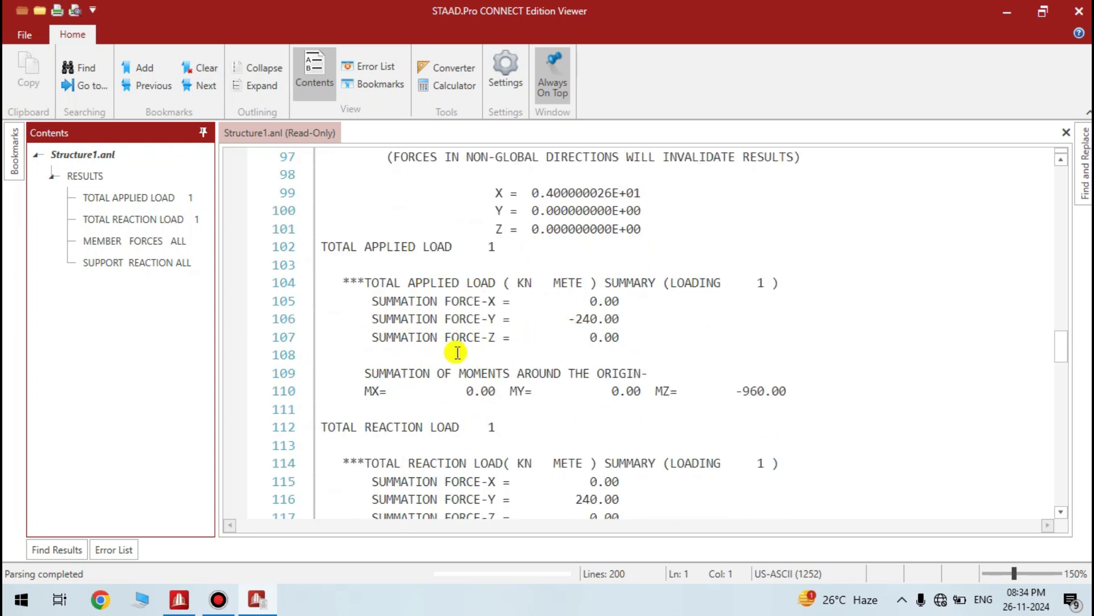
scroll(454, 351, down, 2)
scroll(411, 311, down, 1)
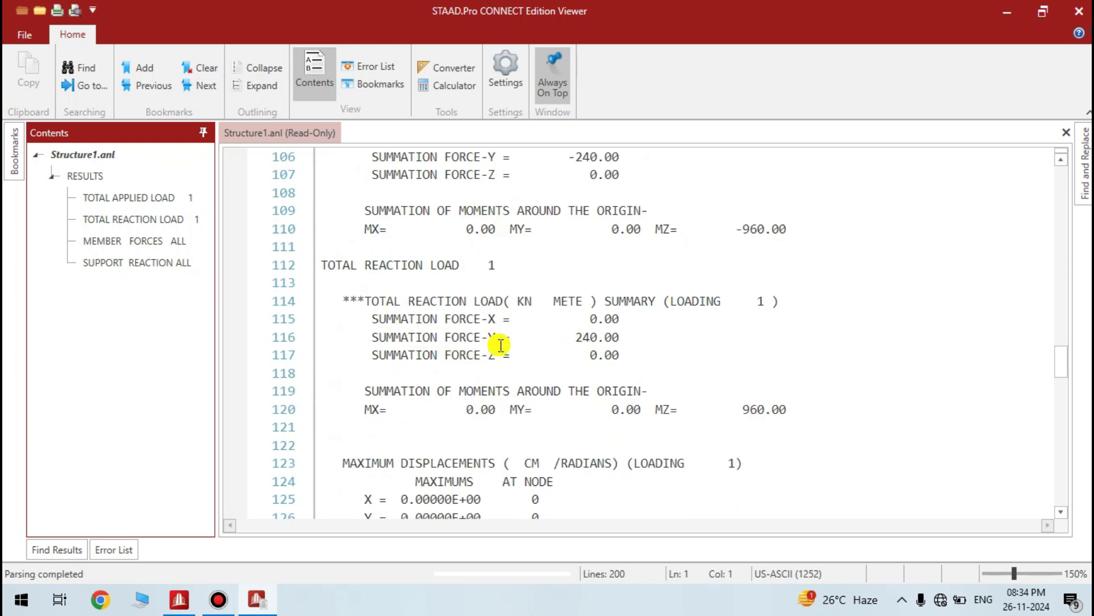
scroll(445, 344, down, 2)
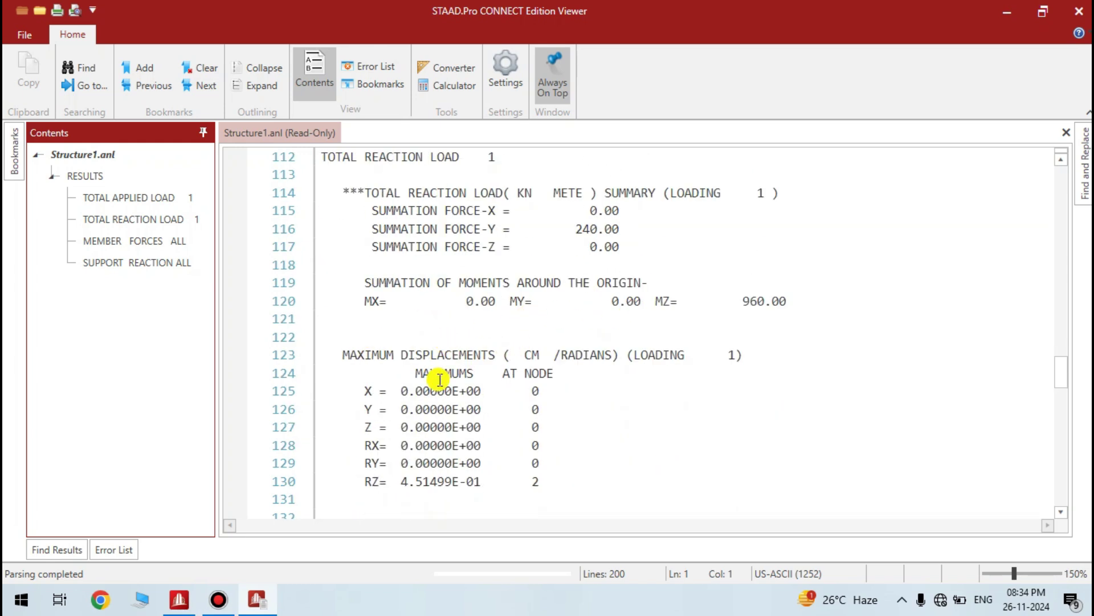
scroll(434, 353, down, 2)
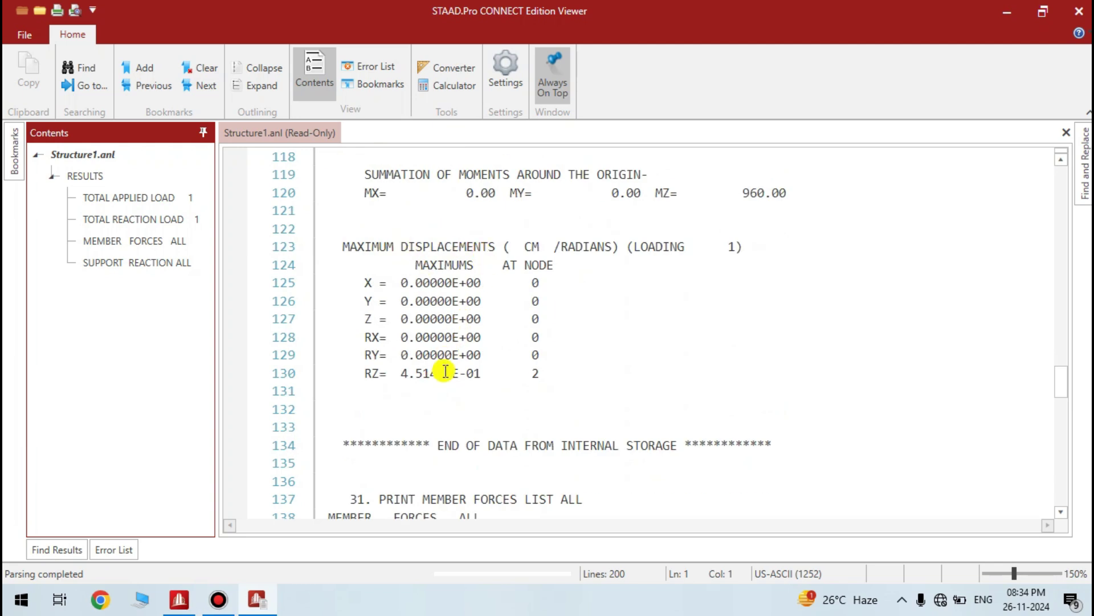
scroll(442, 377, down, 2)
scroll(450, 365, down, 1)
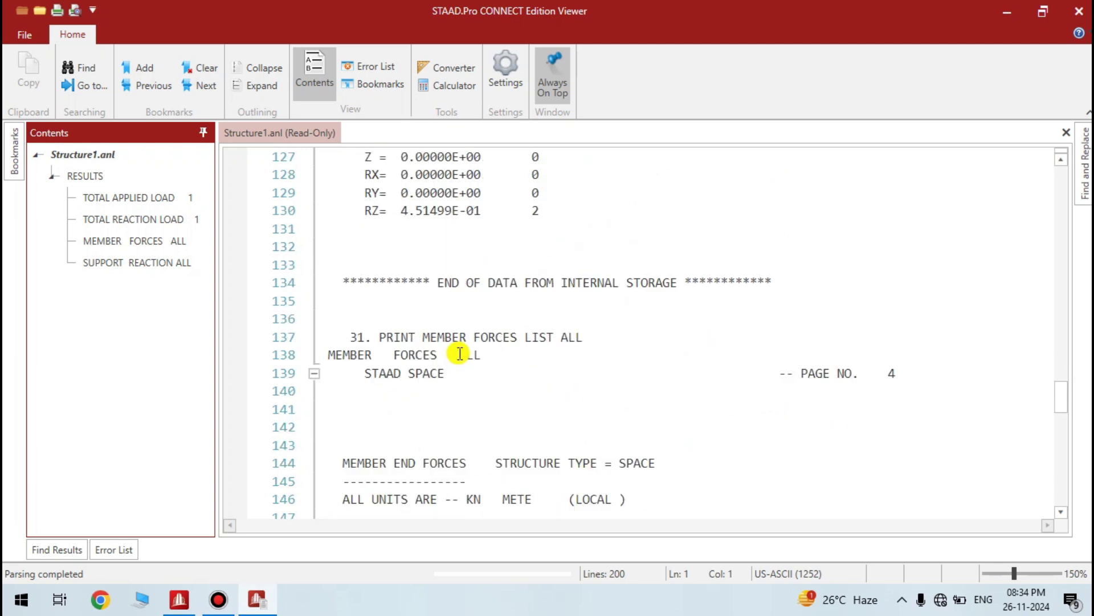
Examine the member end forces and support reactions tables through the end of the output file.
scroll(460, 354, down, 3)
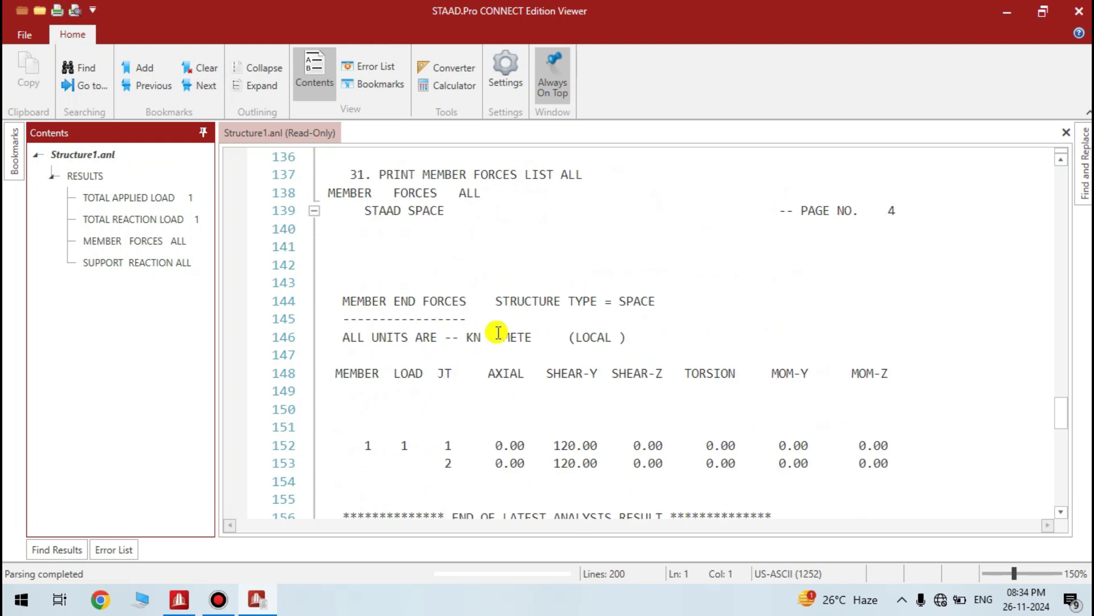
scroll(497, 333, down, 2)
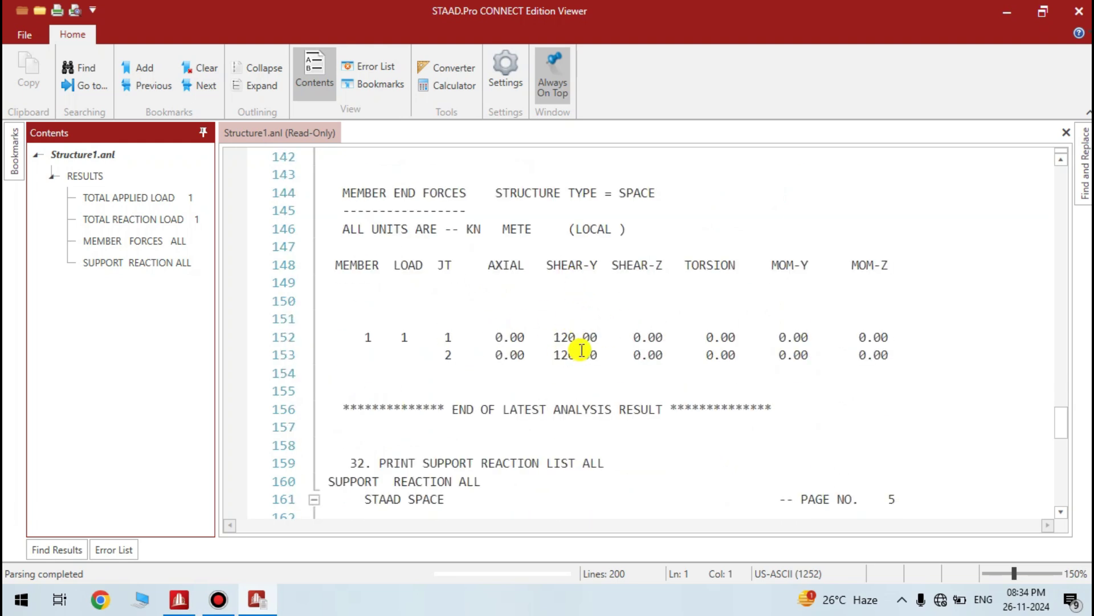
scroll(581, 350, down, 3)
scroll(581, 350, down, 3)
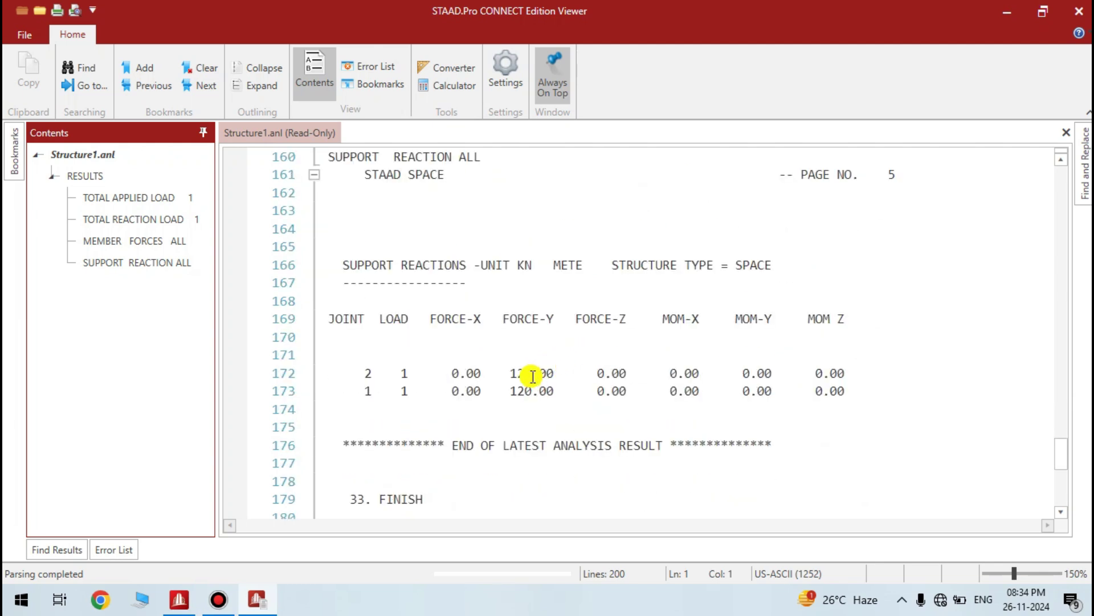
scroll(500, 311, down, 3)
scroll(500, 311, down, 4)
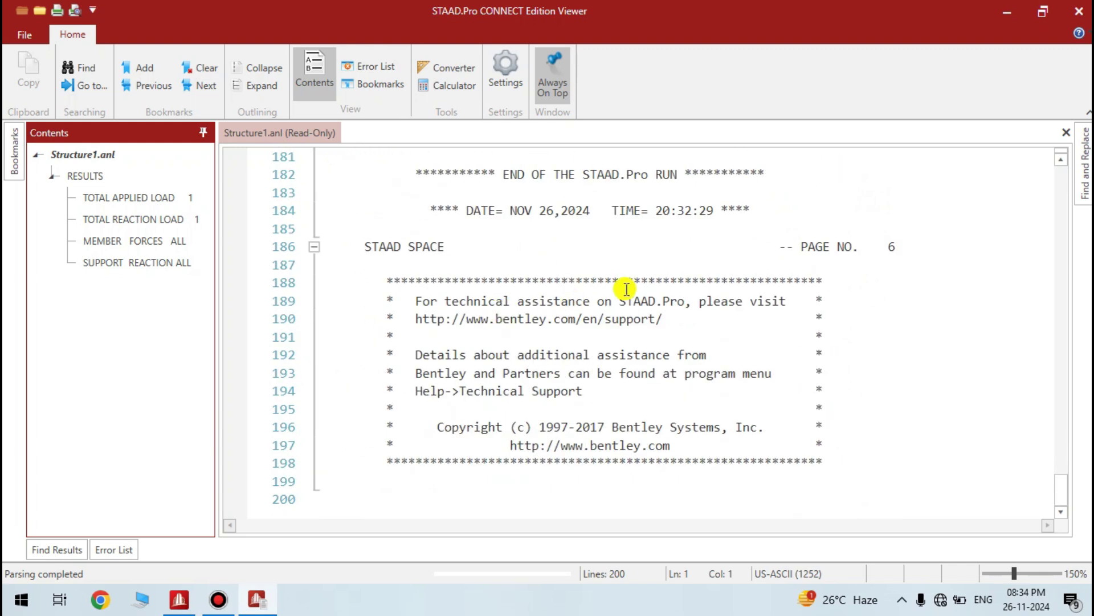
scroll(708, 276, up, 9)
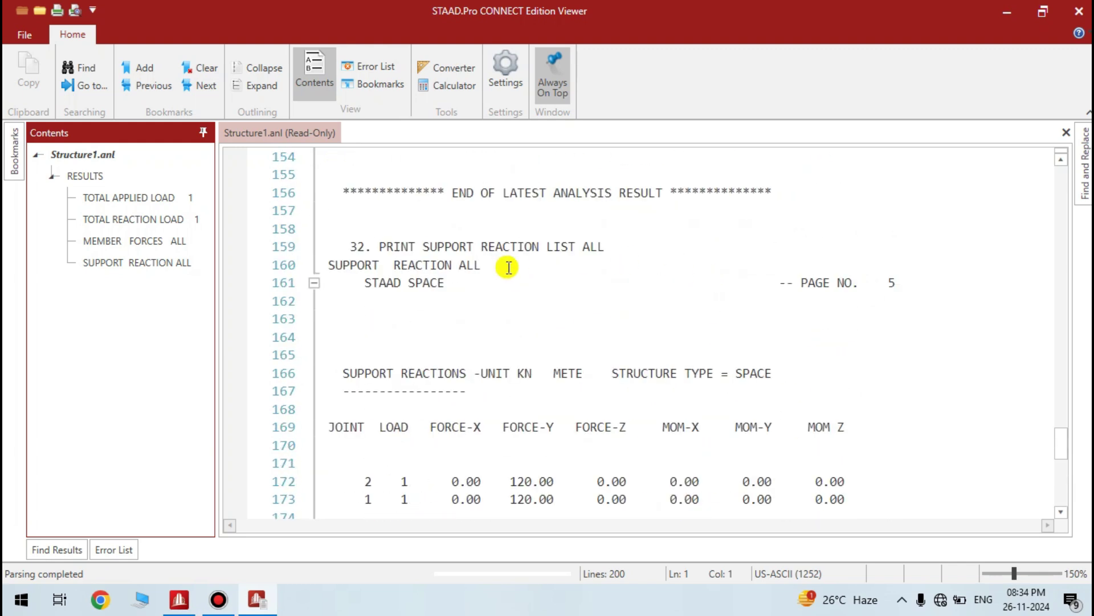
scroll(507, 274, up, 8)
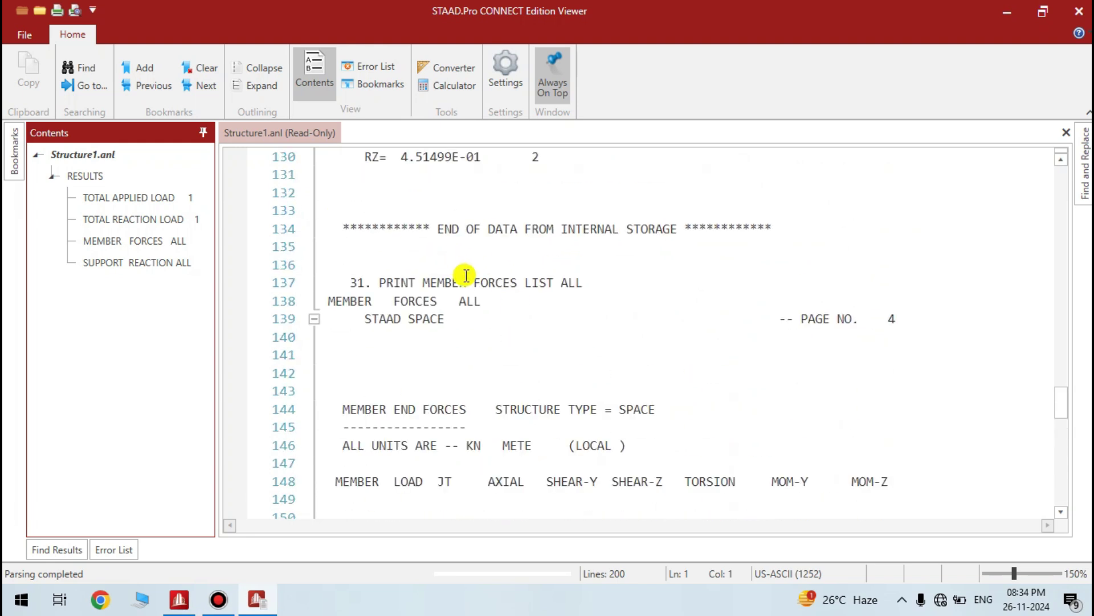
scroll(396, 283, up, 1)
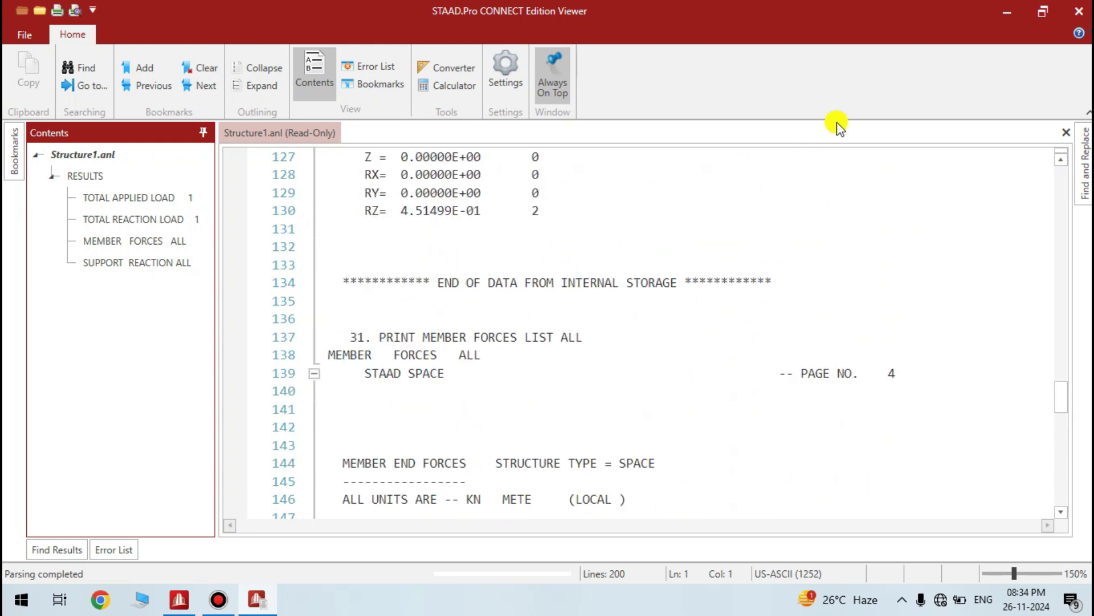
Close the output file and switch to the Postprocessing workflow with load case 1 DEAD LOAD selected for the results.
click(1079, 13)
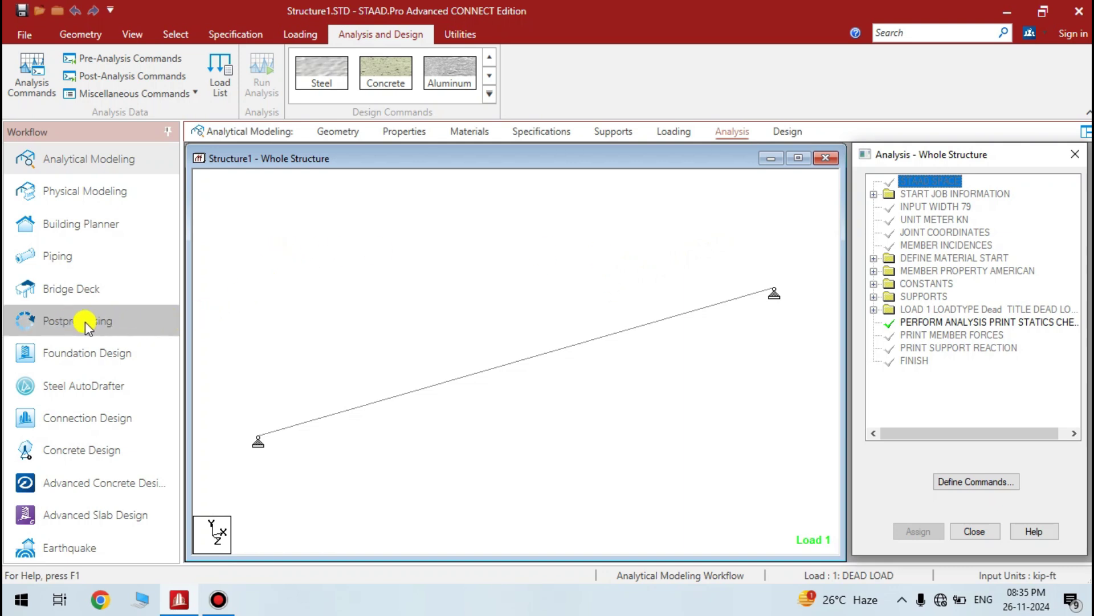
click(121, 322)
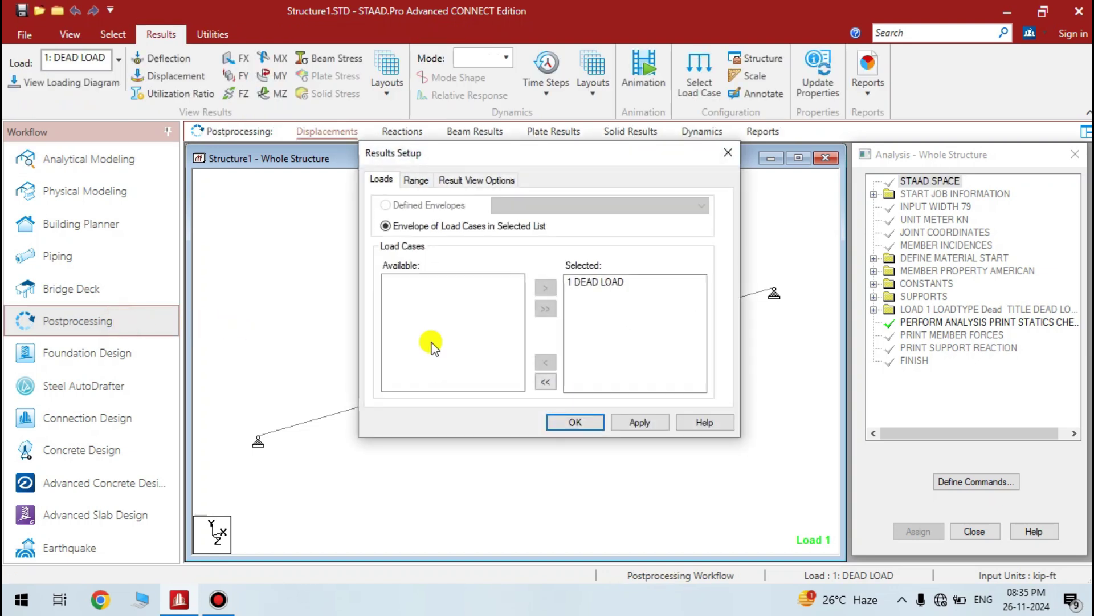
click(576, 422)
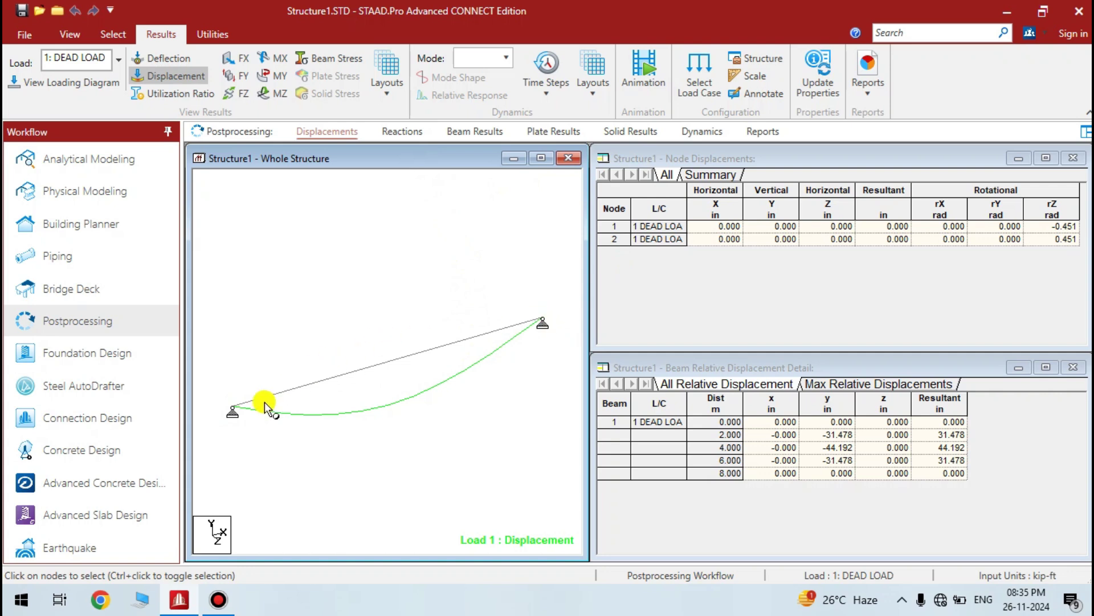
Generate a node displacement report for the beam's start node sorted by Z-rotational displacement, review it, and close it.
click(238, 407)
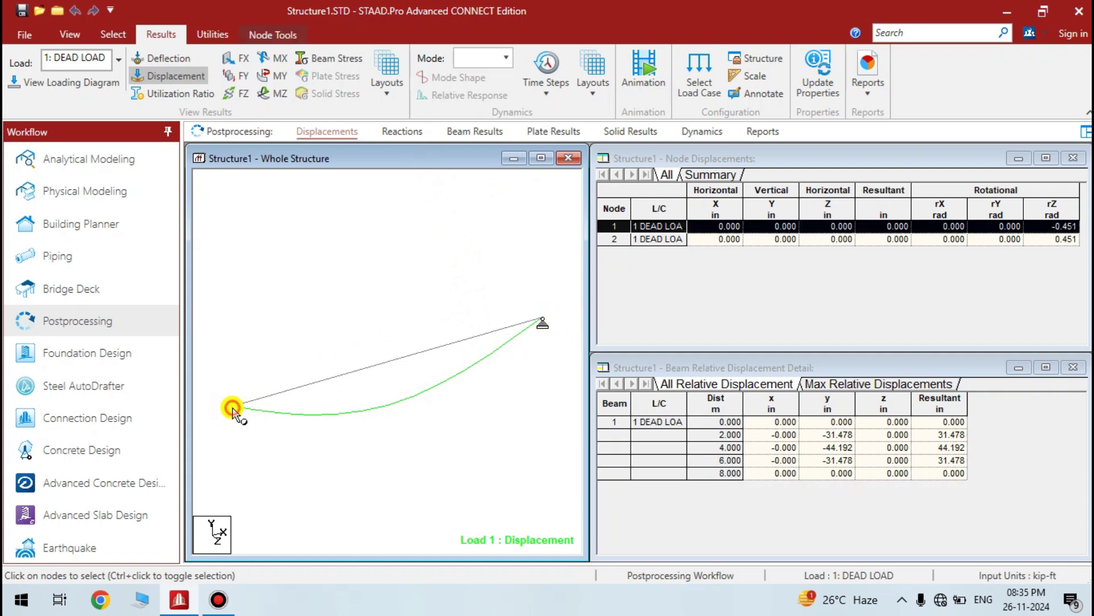
click(868, 94)
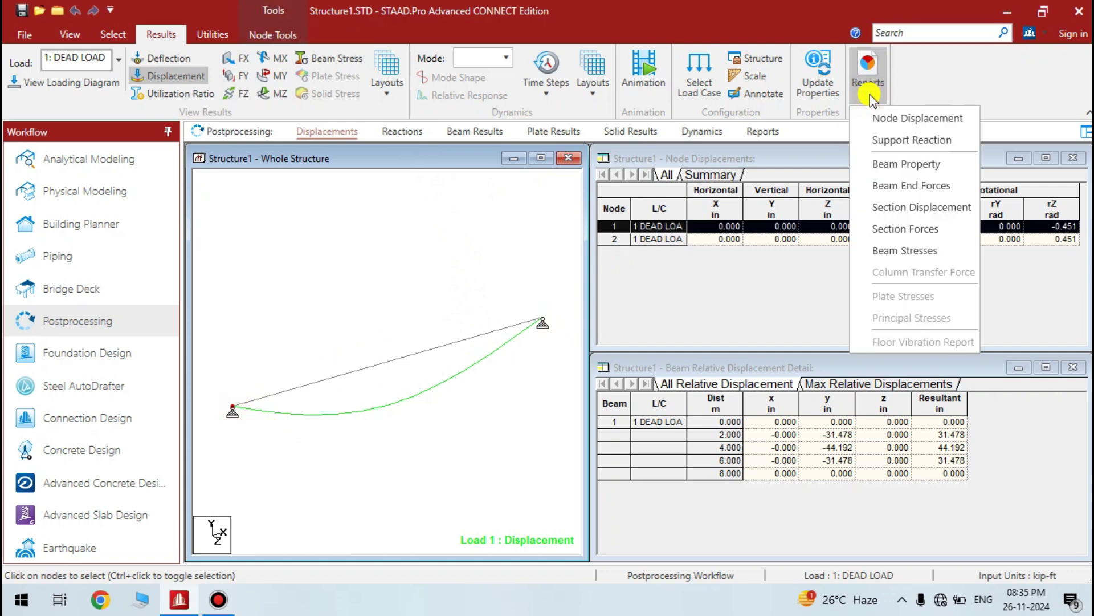
click(909, 119)
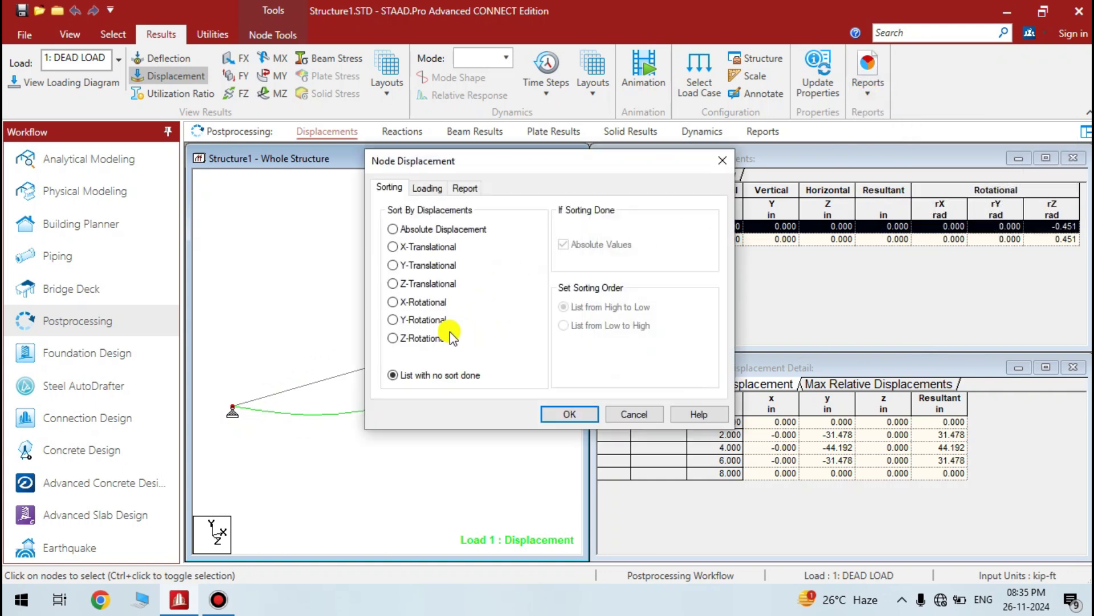
click(425, 338)
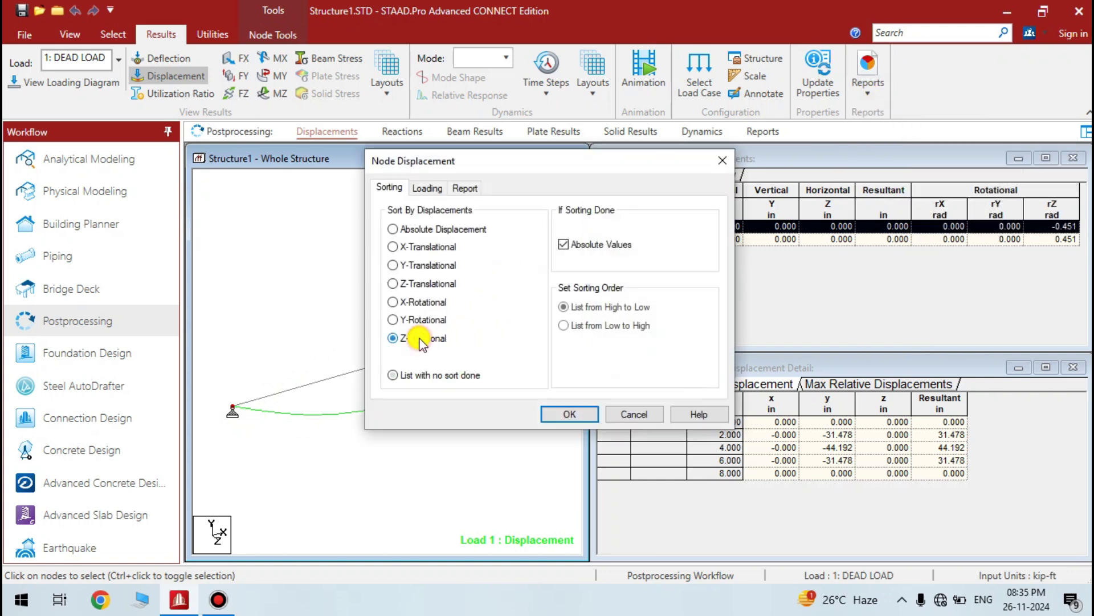
click(549, 415)
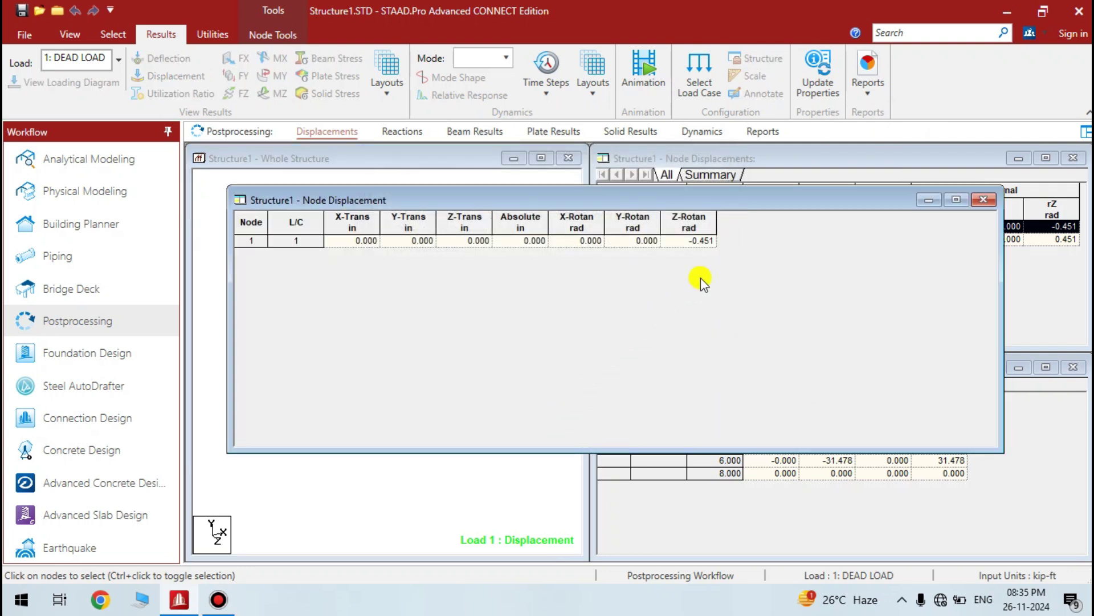
drag(686, 200, 766, 149)
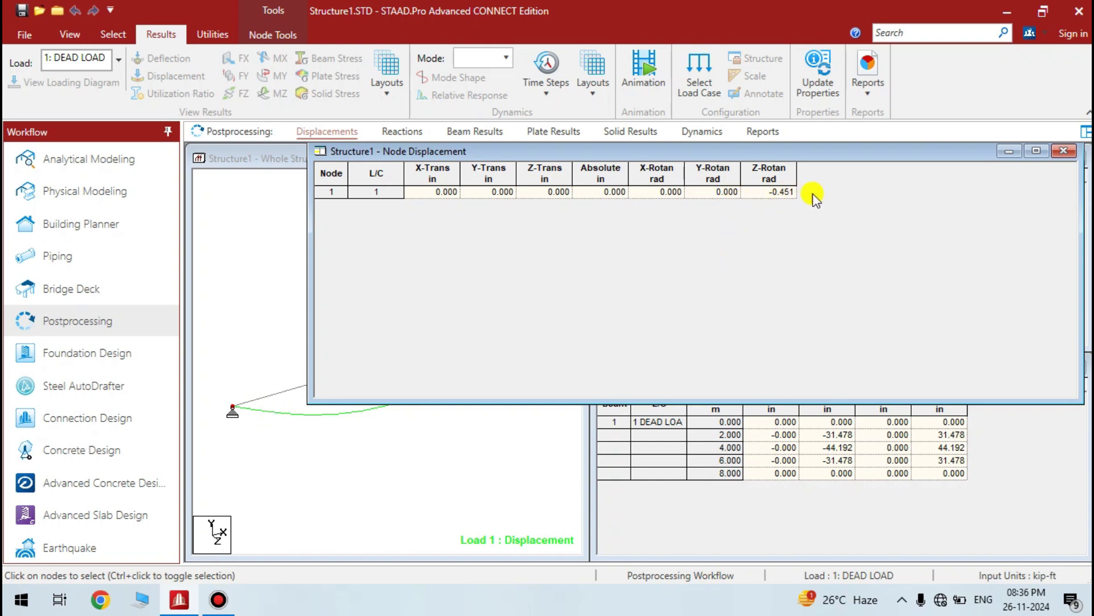
click(1060, 154)
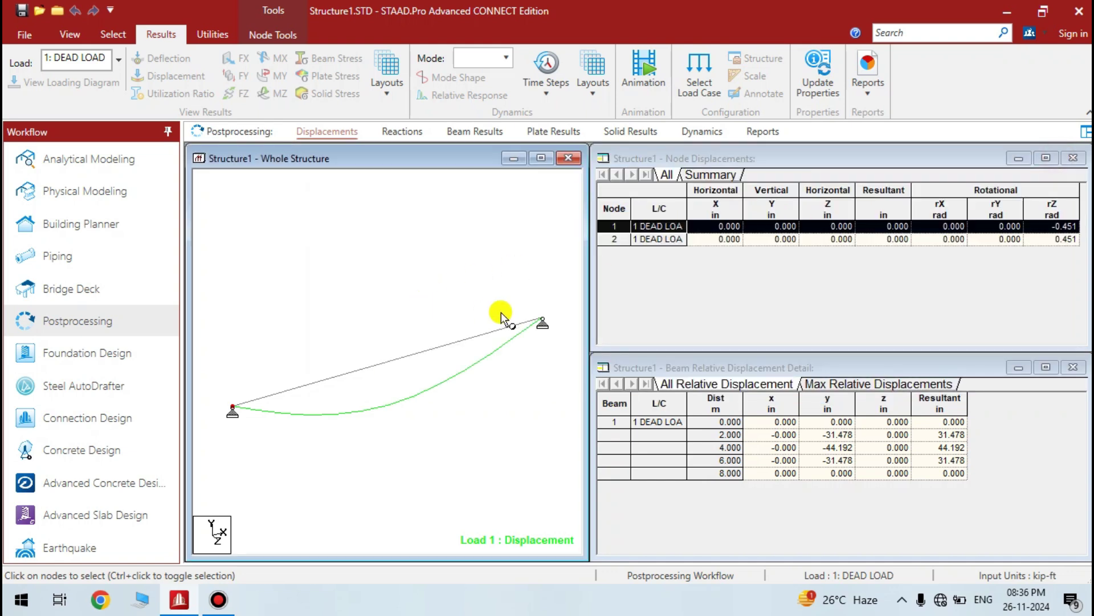
Generate a Z-rotational-sorted node displacement report for the beam's end node, compare it with the node displacements table, and close it.
click(541, 320)
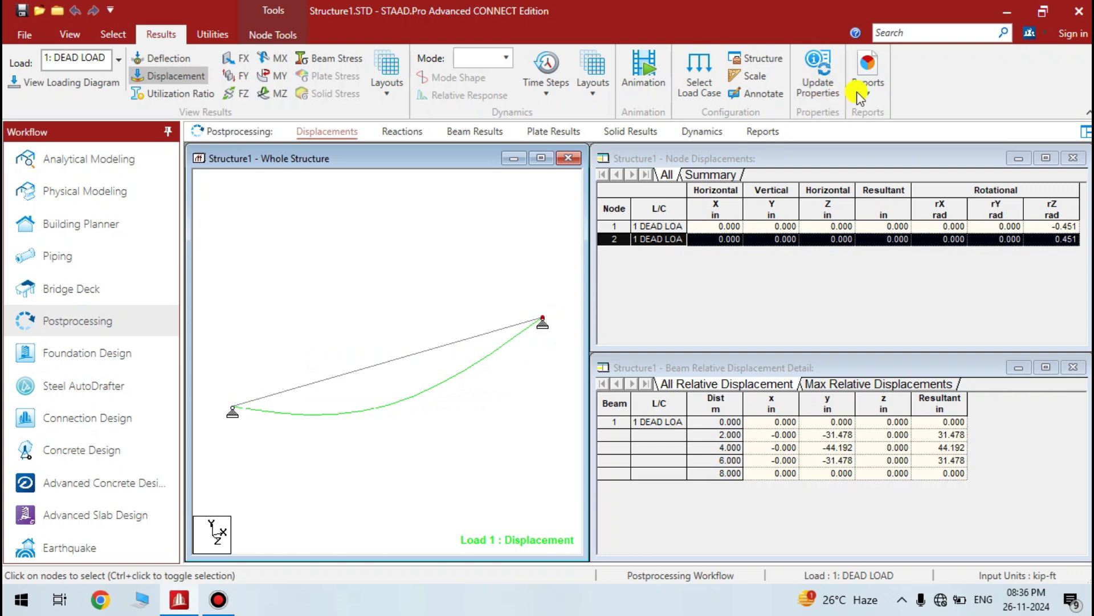
click(868, 71)
click(889, 119)
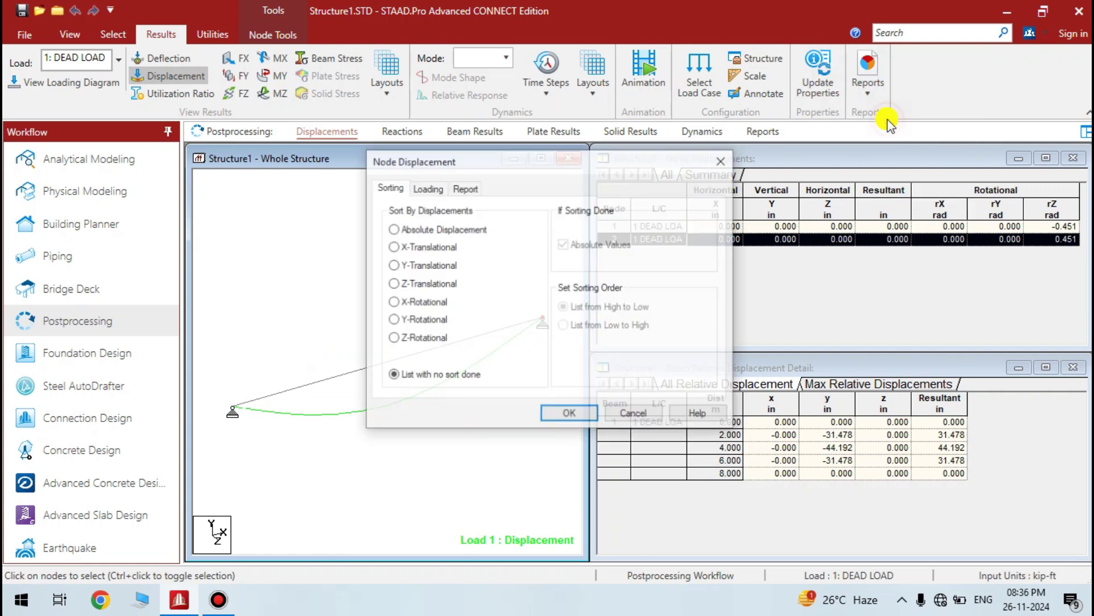
click(409, 341)
click(570, 413)
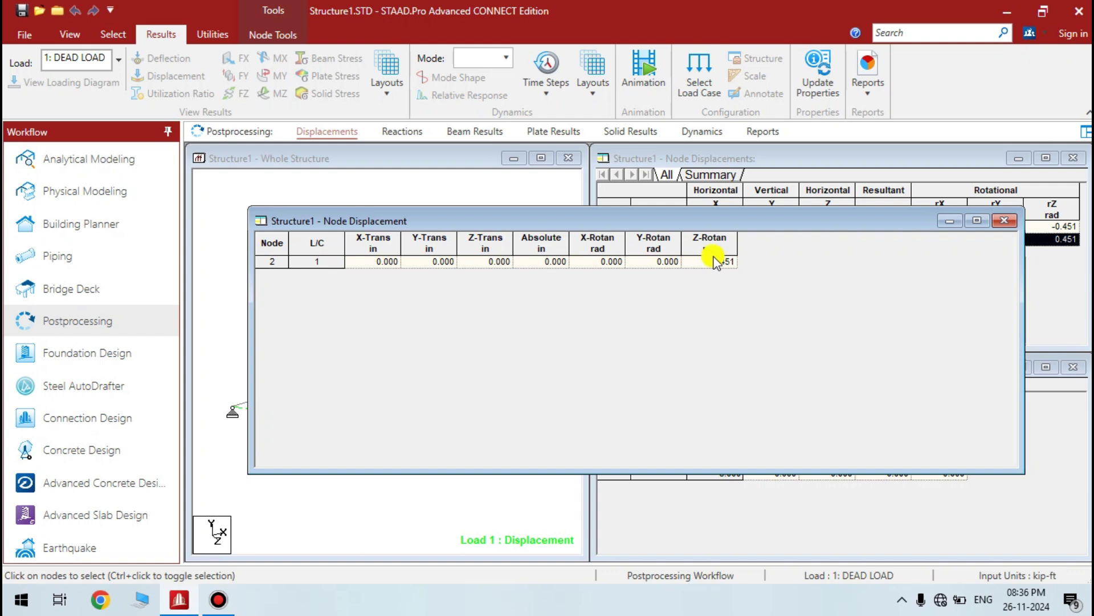
drag(774, 162, 713, 377)
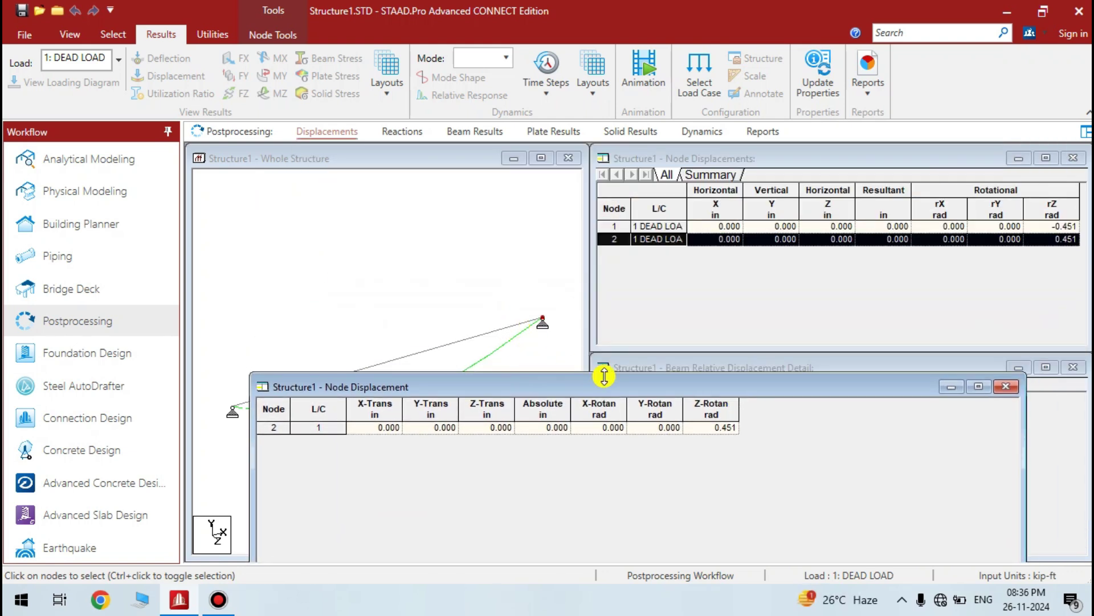
drag(658, 381, 634, 345)
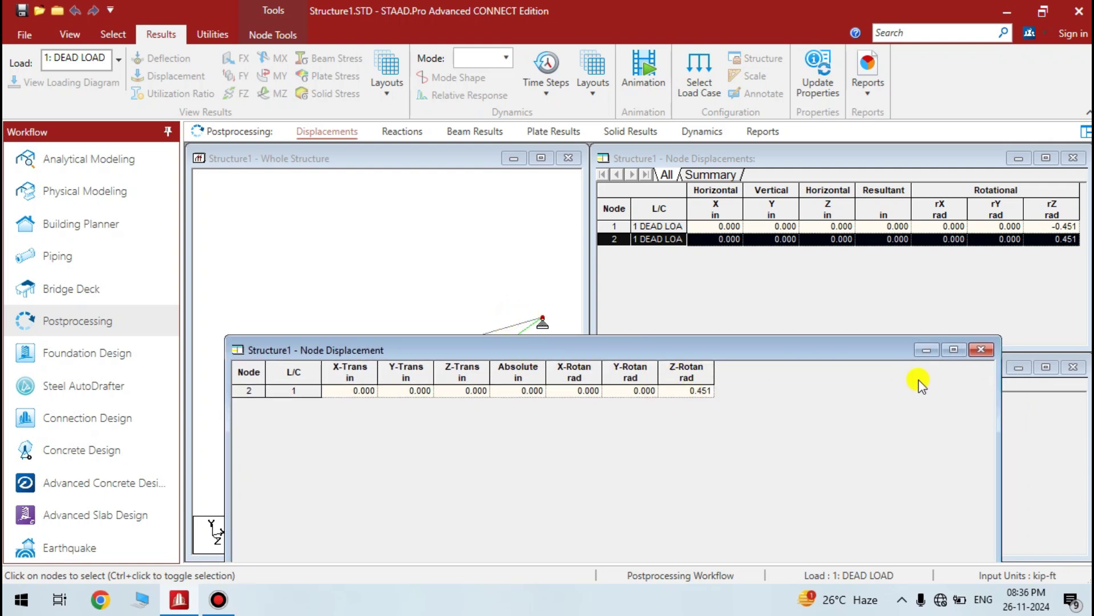
click(983, 350)
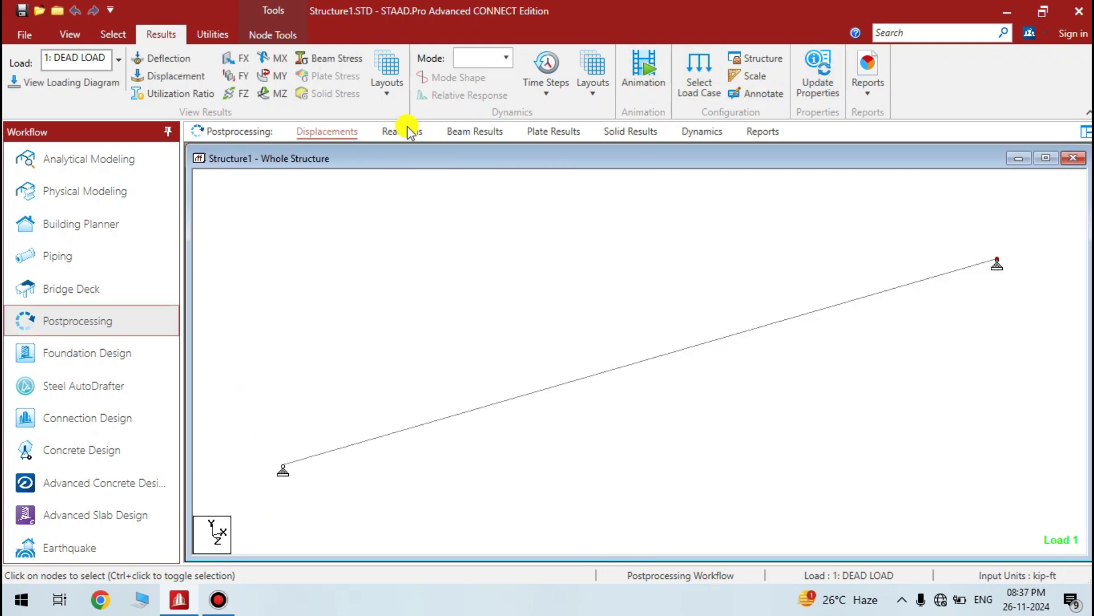
Display the support reactions for the beam together with its FY shear force diagram.
click(398, 129)
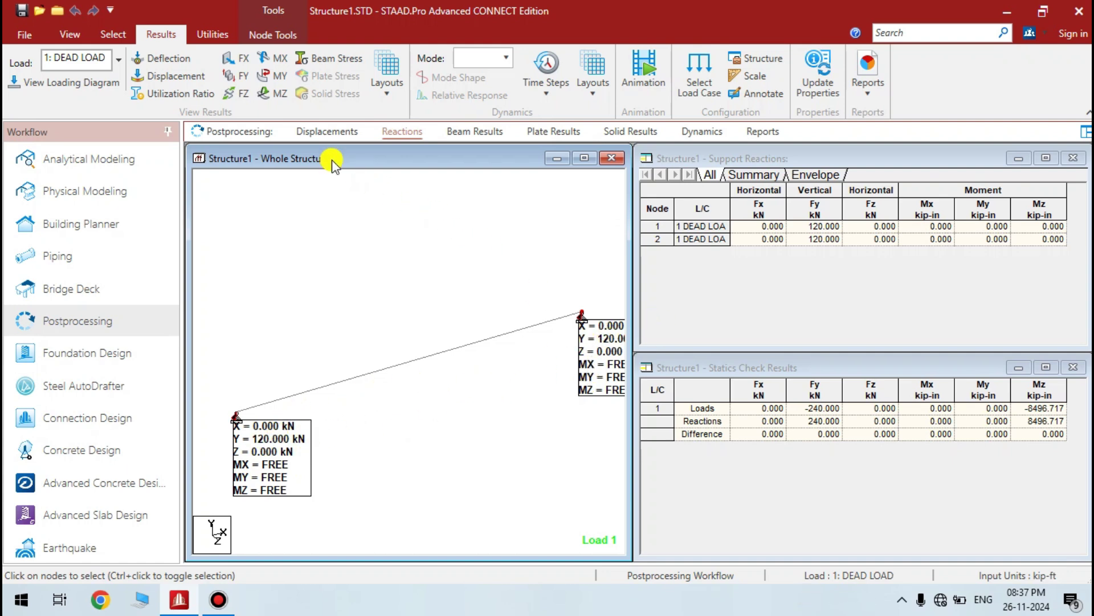
click(229, 73)
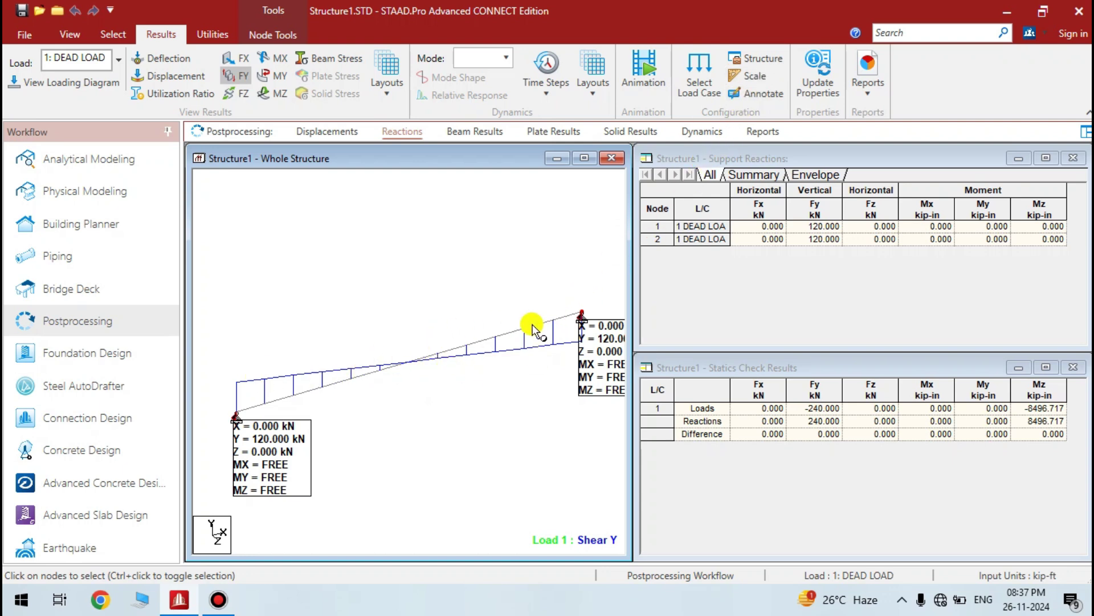
Enlarge the FY shear force diagram by setting the Shear Y result scale to 70 kN per m with changes applied immediately.
click(756, 80)
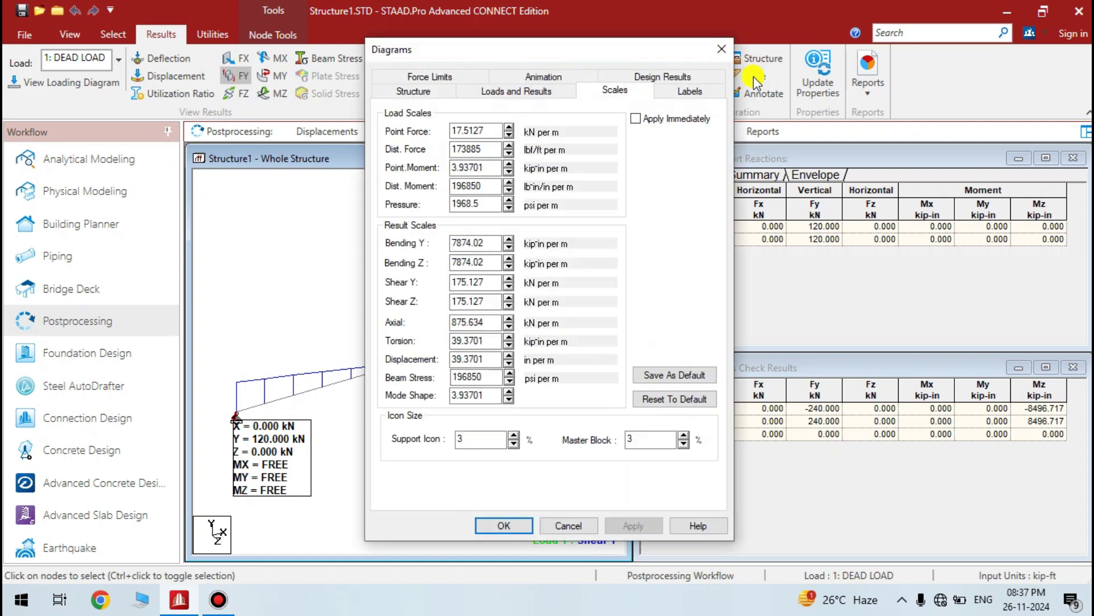
drag(617, 57, 914, 63)
click(926, 129)
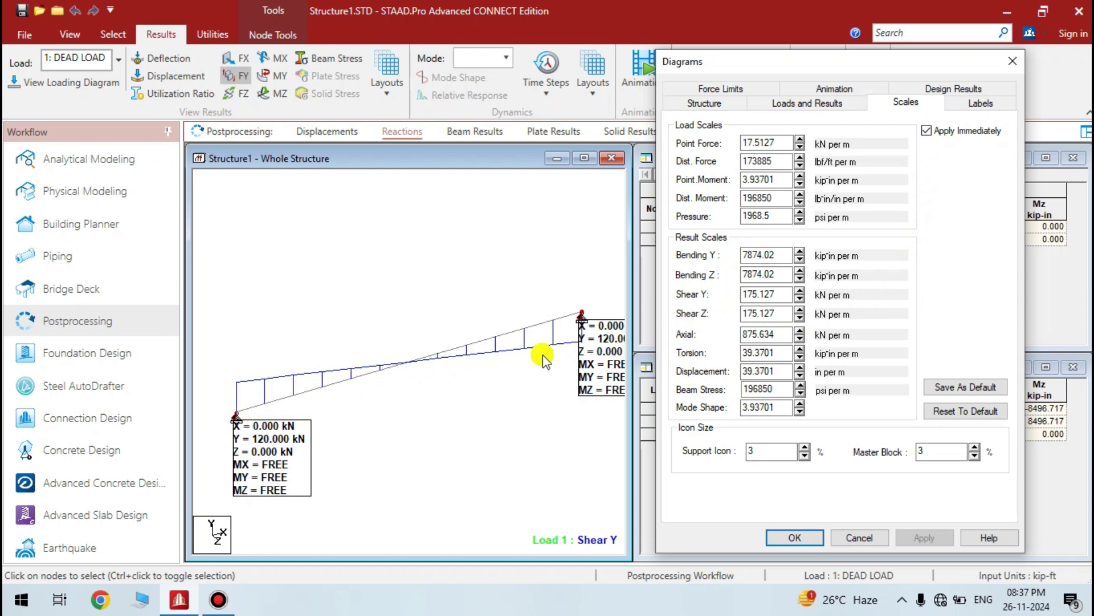
click(800, 291)
click(800, 298)
click(801, 298)
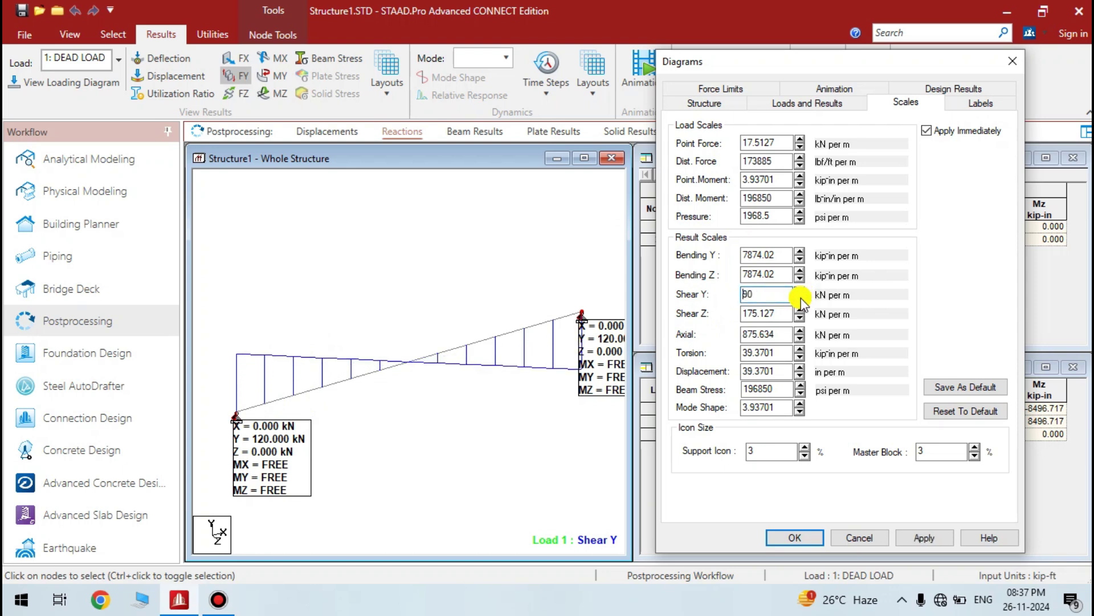
click(801, 298)
click(801, 289)
click(801, 289)
click(801, 290)
click(801, 299)
click(801, 298)
click(800, 299)
click(800, 290)
click(800, 290)
click(800, 289)
click(800, 298)
click(801, 298)
click(800, 298)
click(800, 289)
click(801, 289)
click(800, 289)
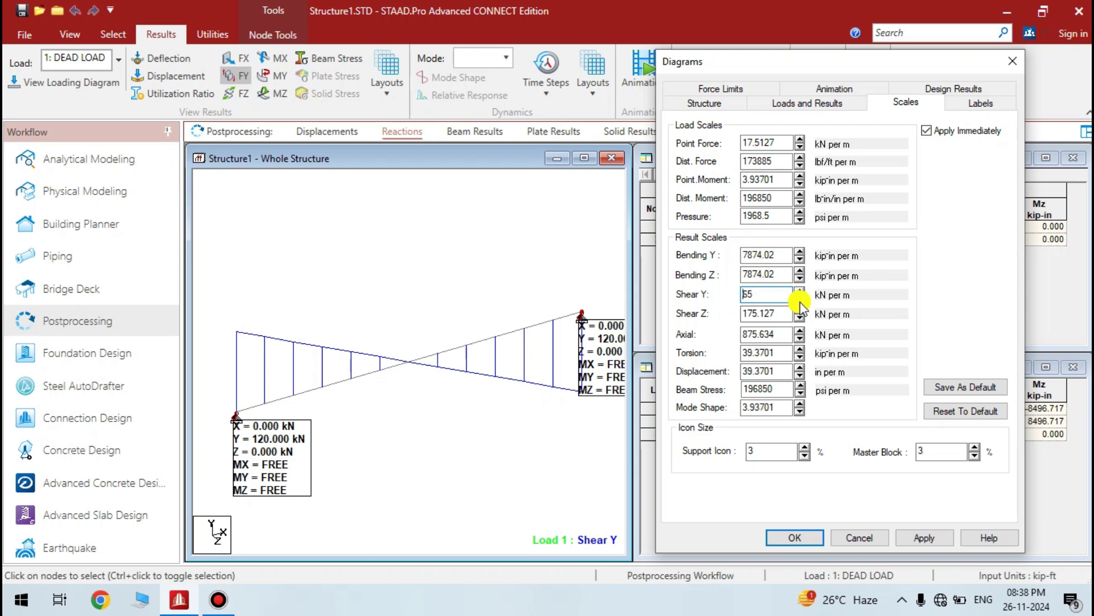
click(800, 298)
click(800, 298)
click(800, 298)
click(800, 289)
click(801, 289)
click(800, 290)
click(801, 298)
click(801, 299)
click(801, 299)
click(800, 299)
click(800, 290)
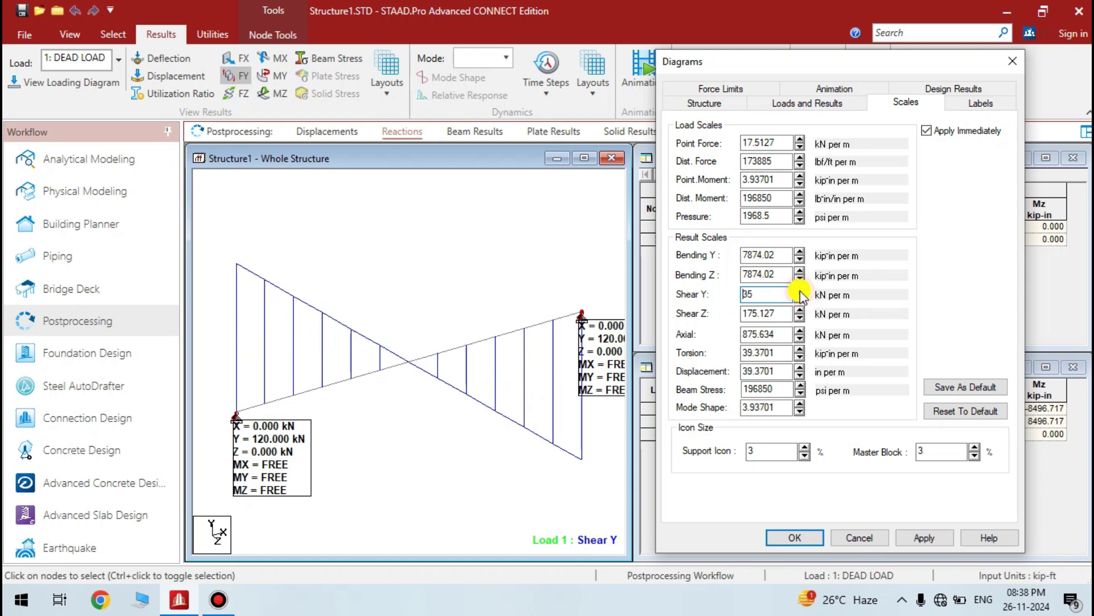
click(800, 290)
click(794, 537)
Replace the shear diagram with the MZ bending moment diagram and set its Bending Z scale to 1300 kip-in per m, applied immediately.
click(237, 74)
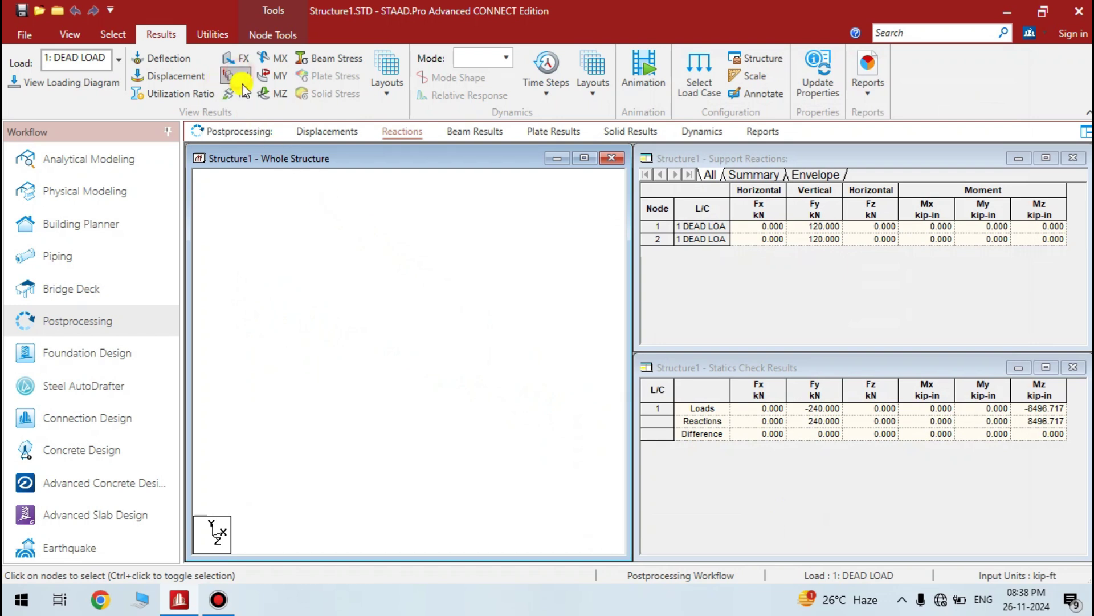
click(273, 94)
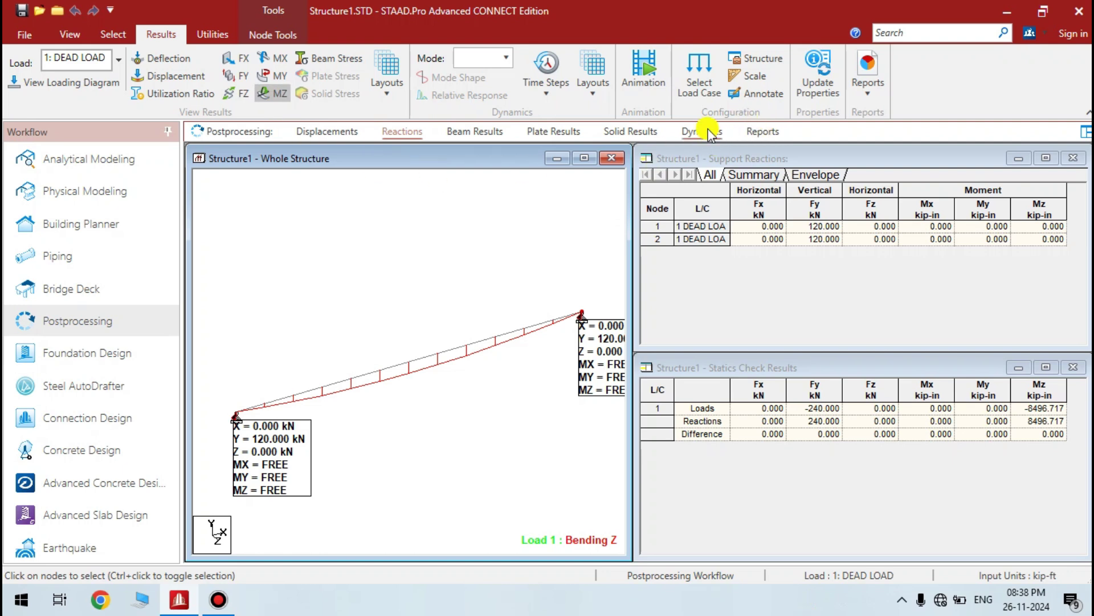
click(743, 83)
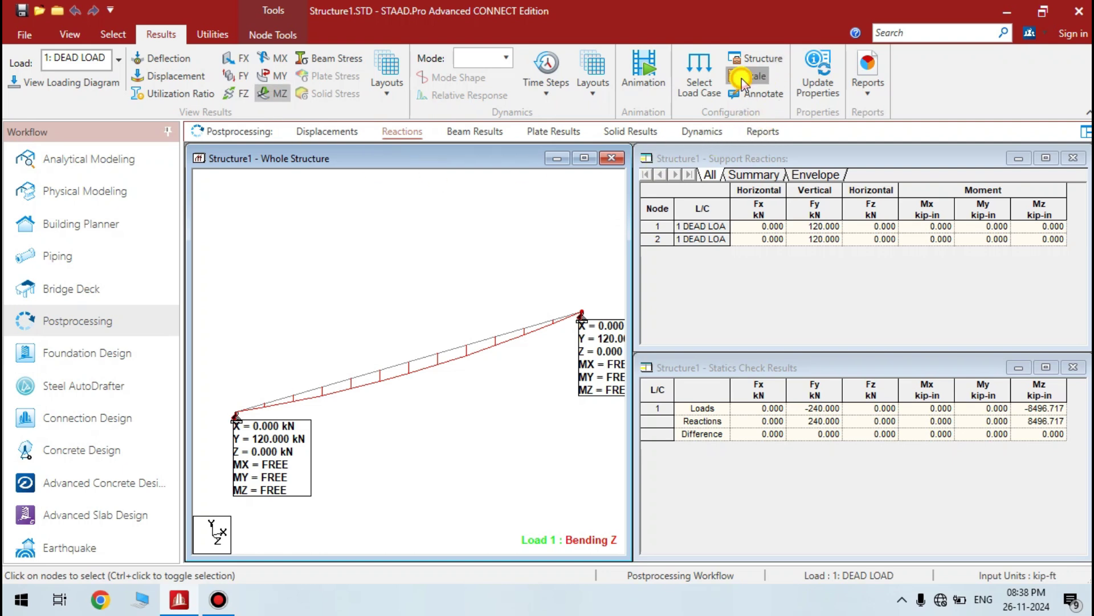
drag(634, 61, 945, 73)
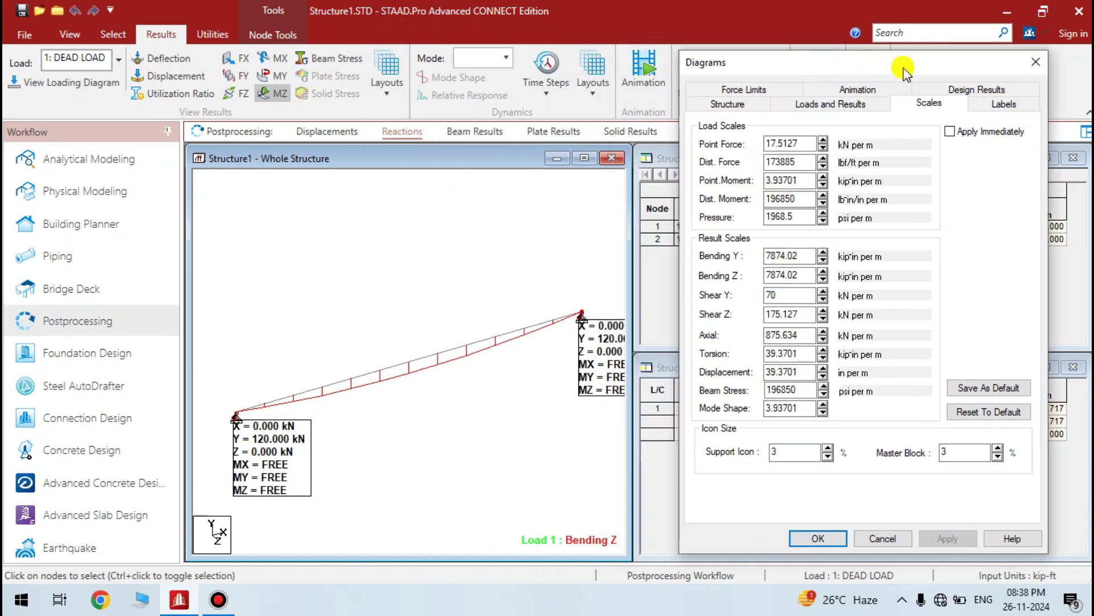
click(948, 133)
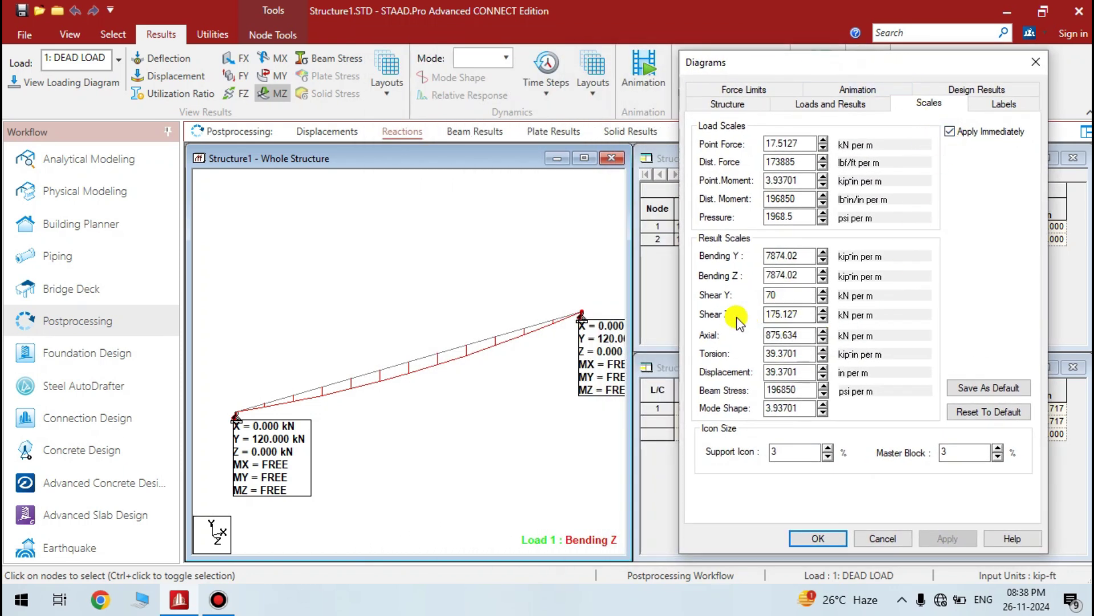
click(823, 280)
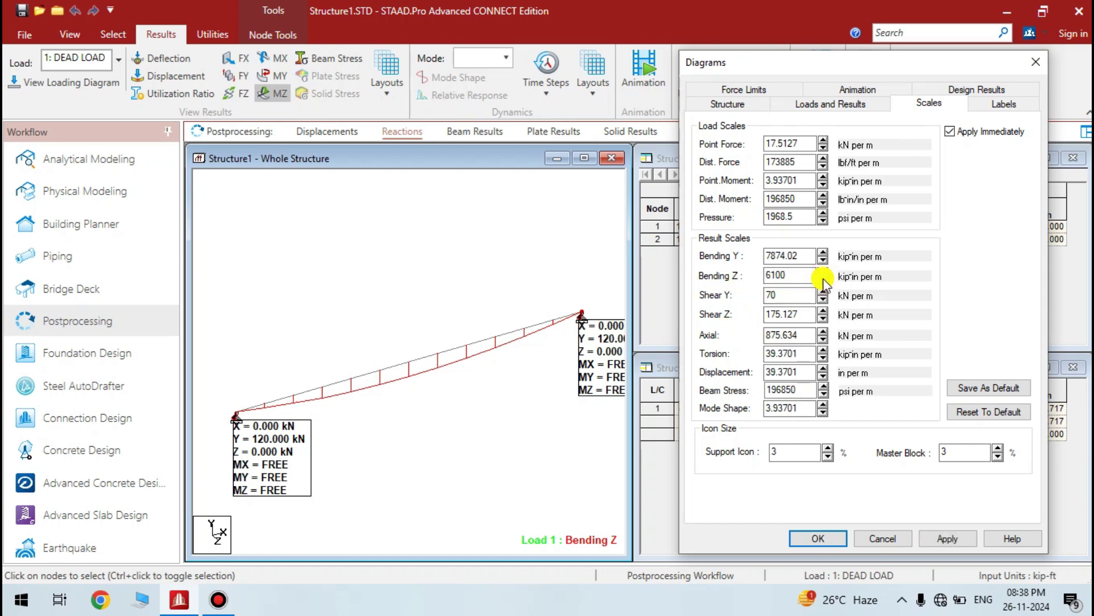
drag(823, 280, 824, 283)
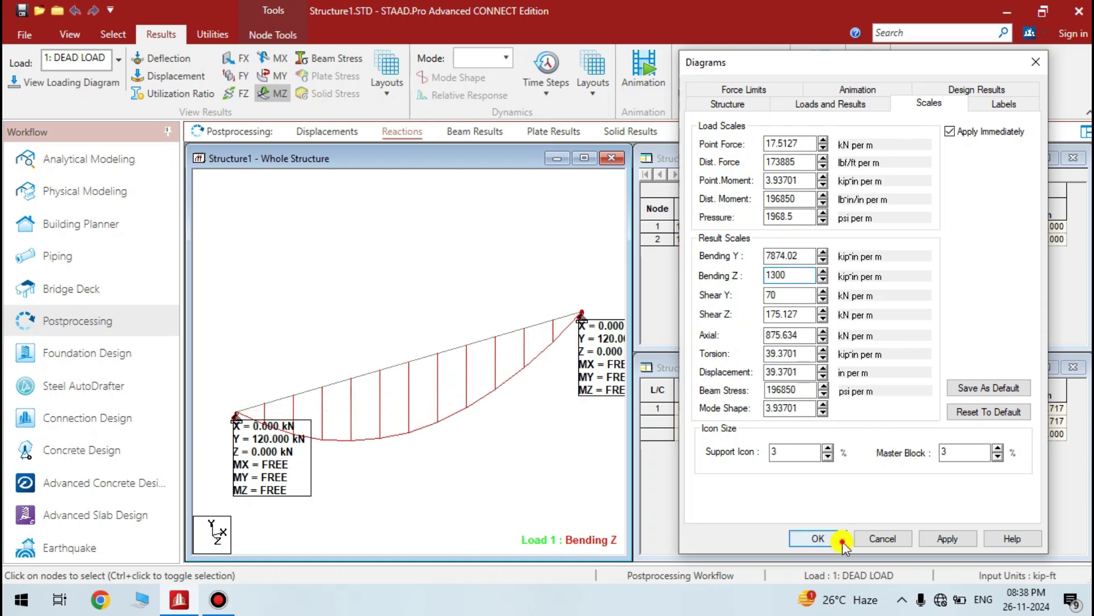
click(817, 539)
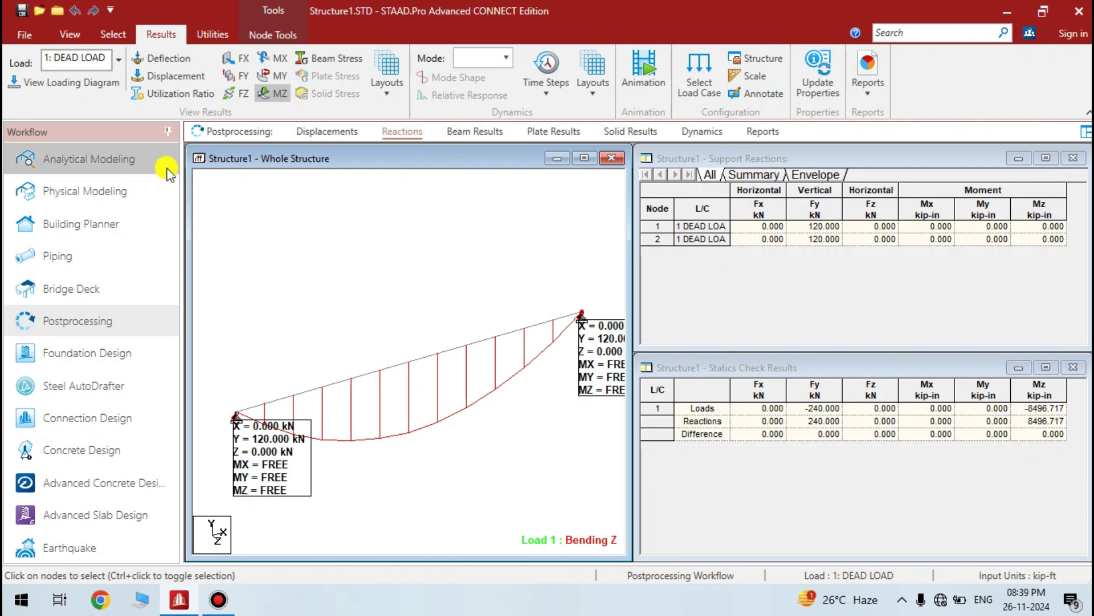
Return to the Analytical Modeling workflow and clear the selection in the structure view.
click(116, 160)
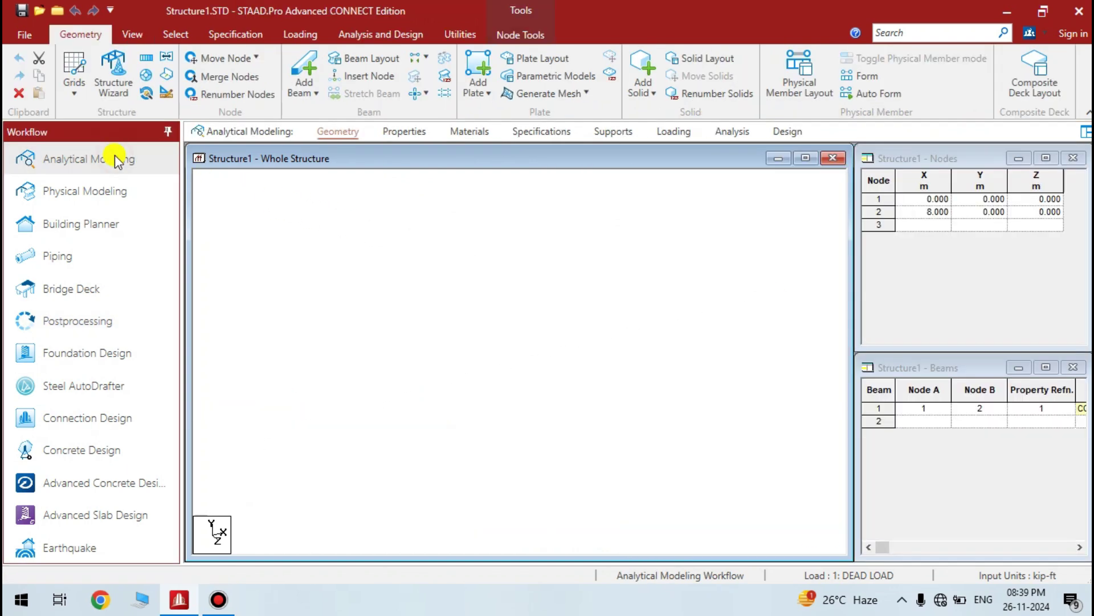
click(399, 322)
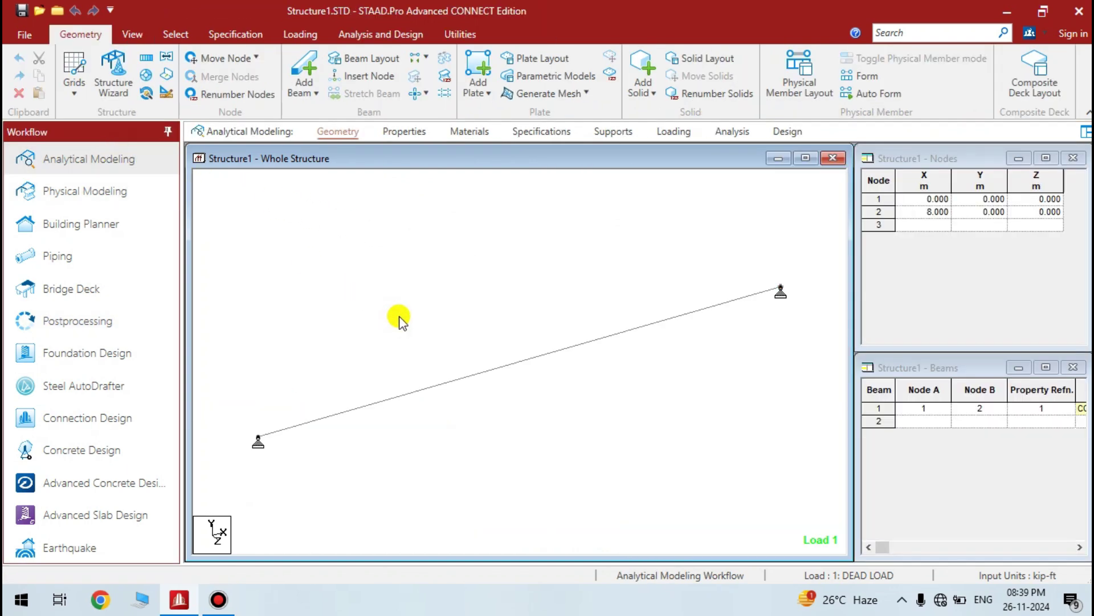